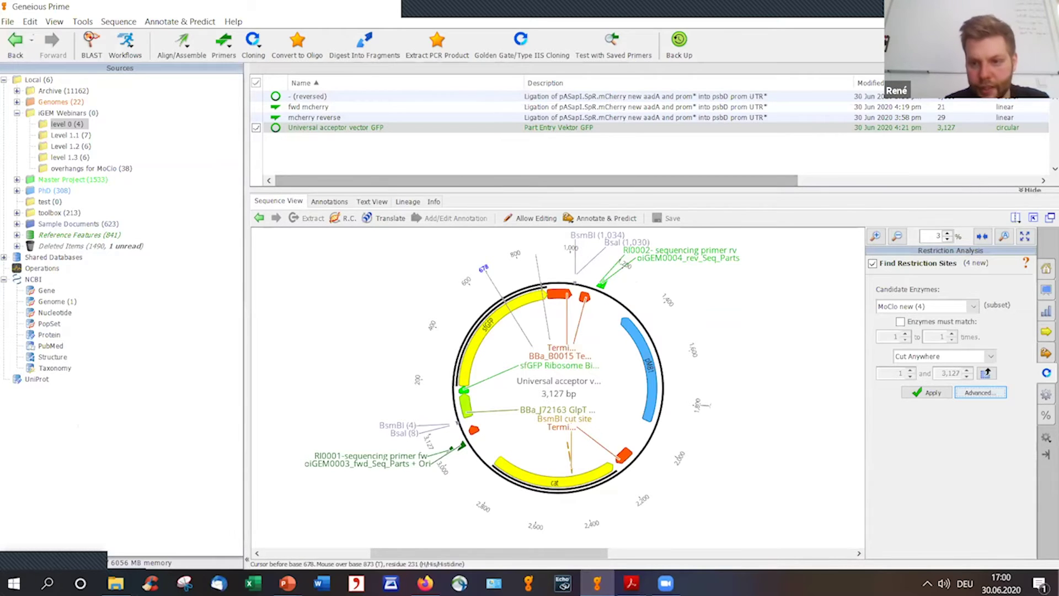
{"action": "left_click", "coordinate": [877, 238]}
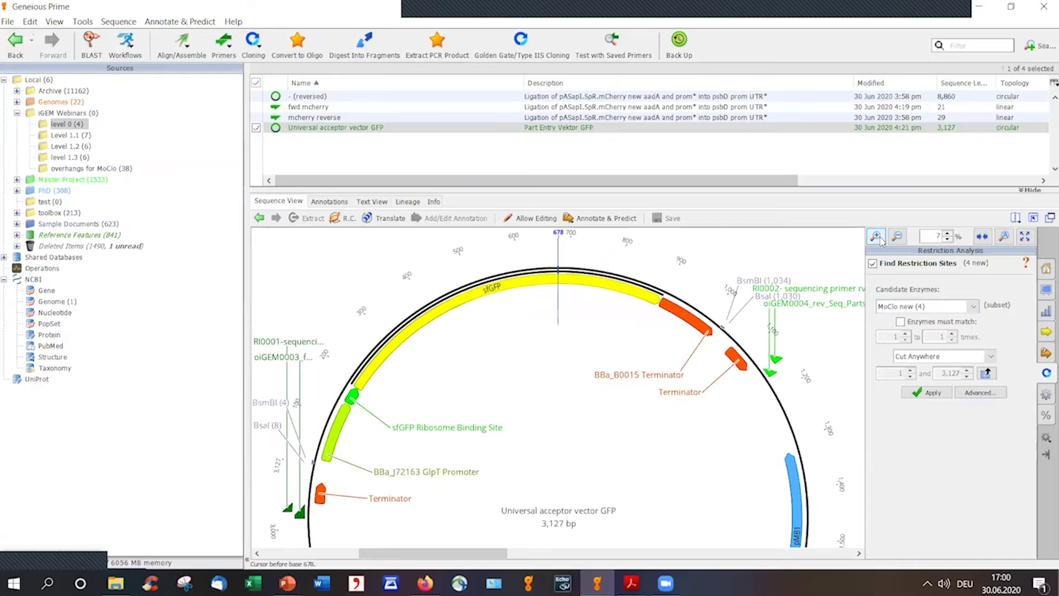
{"action": "left_click", "coordinate": [897, 240]}
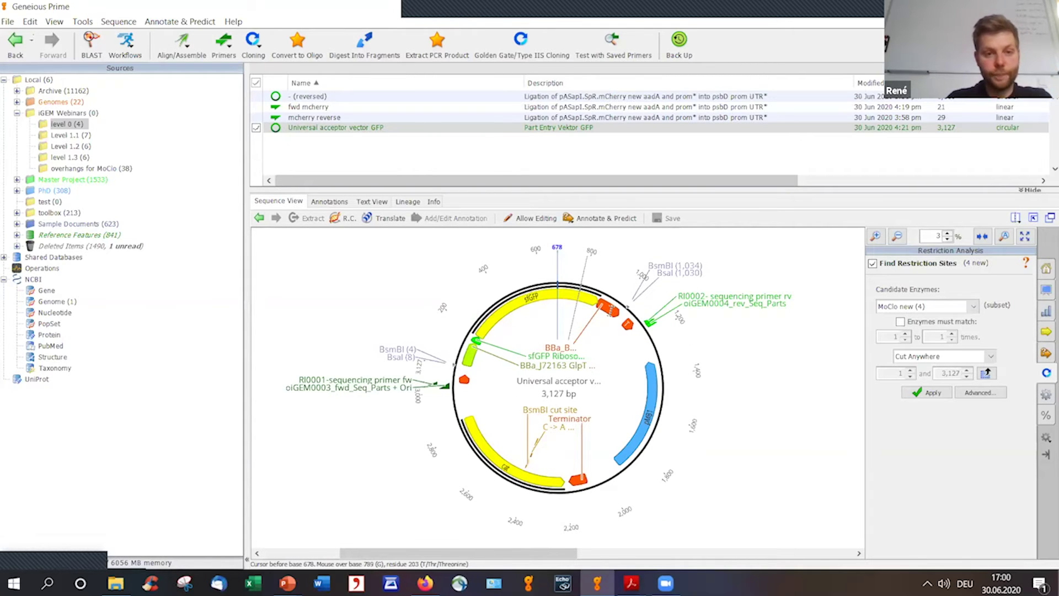
{"action": "mouse_move", "coordinate": [561, 349]}
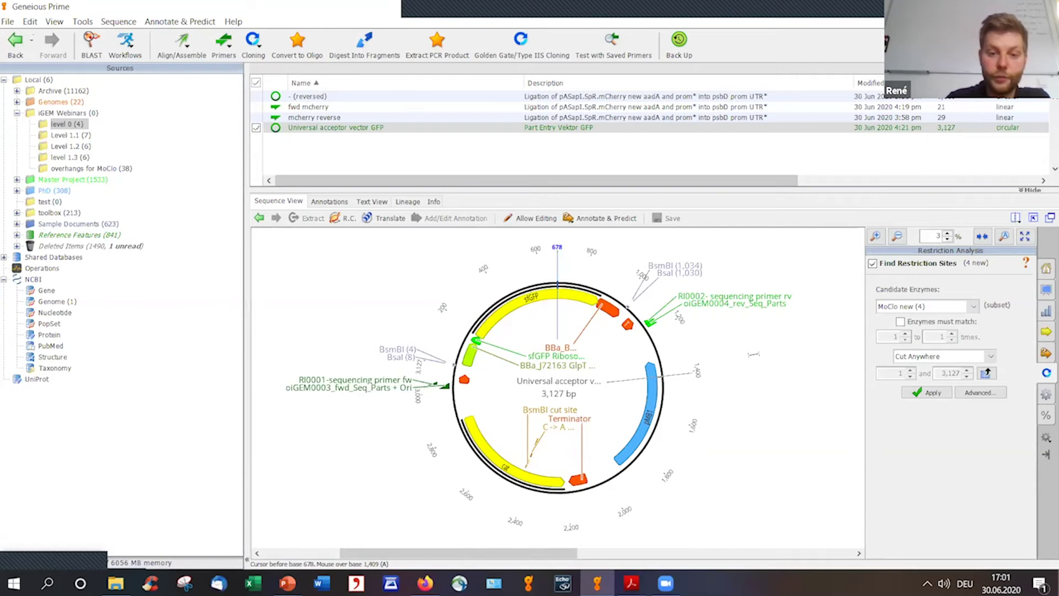
{"action": "scroll", "coordinate": [753, 367], "scroll_direction": "down", "scroll_amount": 2}
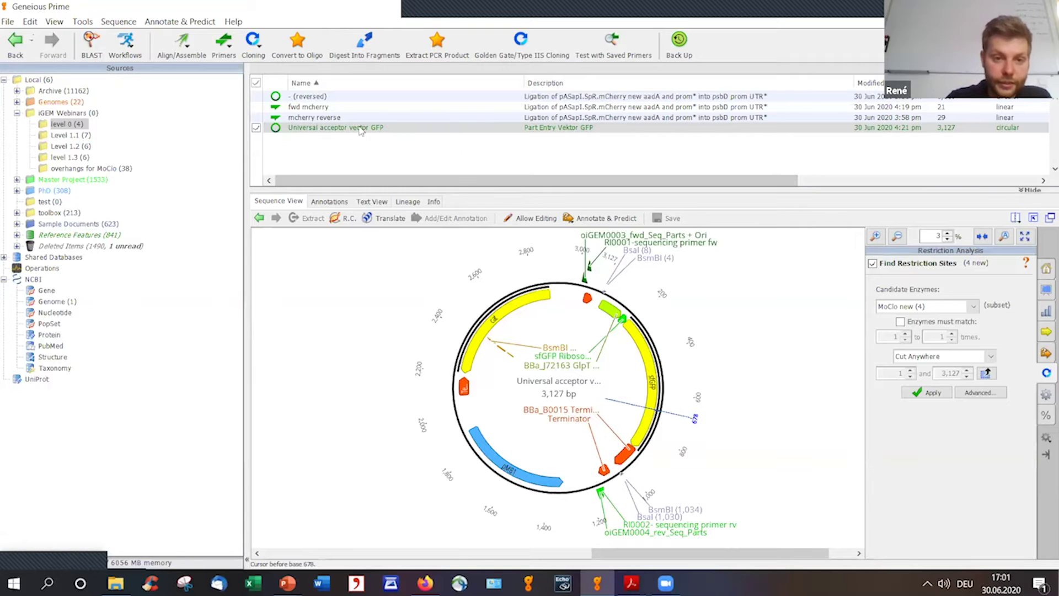
Open the fwd mcherry primer and select its entire sequence to inspect the binding region.
{"action": "left_click", "coordinate": [345, 107]}
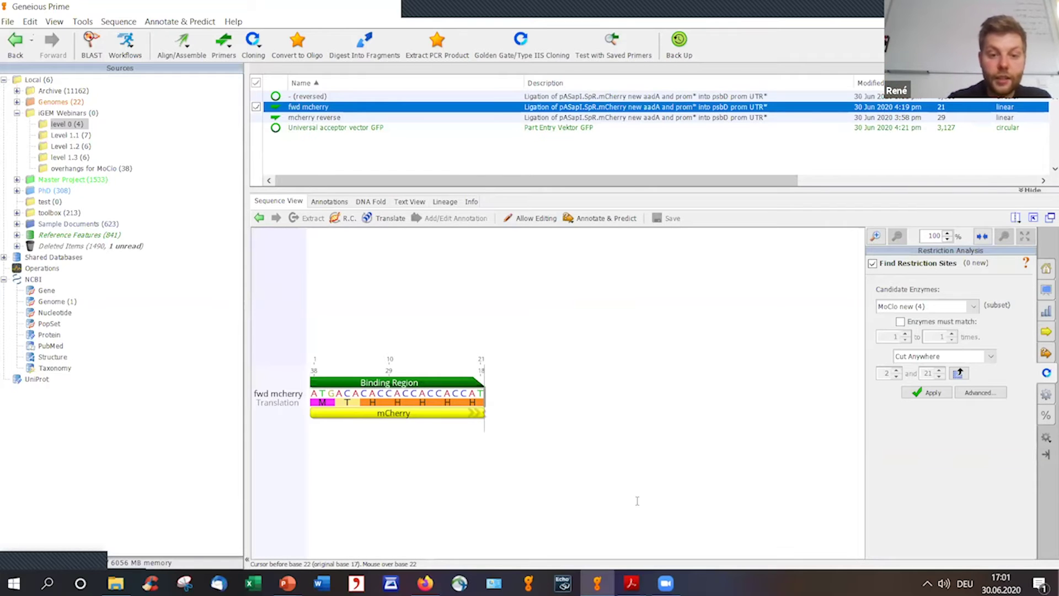
{"action": "left_click", "coordinate": [521, 403]}
{"action": "left_click_drag", "start_coordinate": [520, 403], "coordinate": [259, 392]}
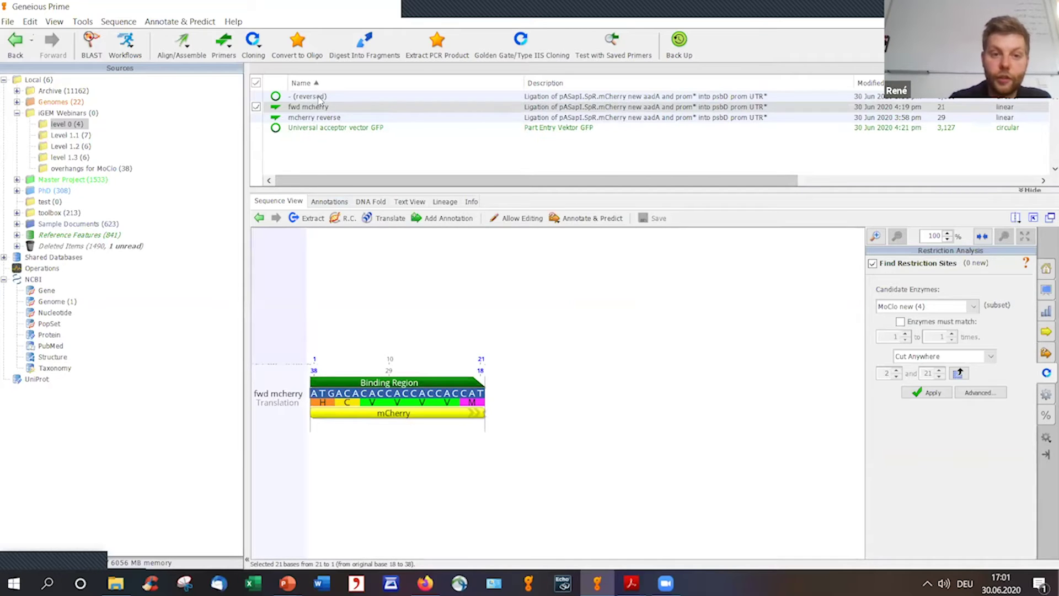
Examine the Universal acceptor vector GFP map, selecting the sfGFP cassette region between the two sequencing primer sites.
{"action": "left_click", "coordinate": [336, 130]}
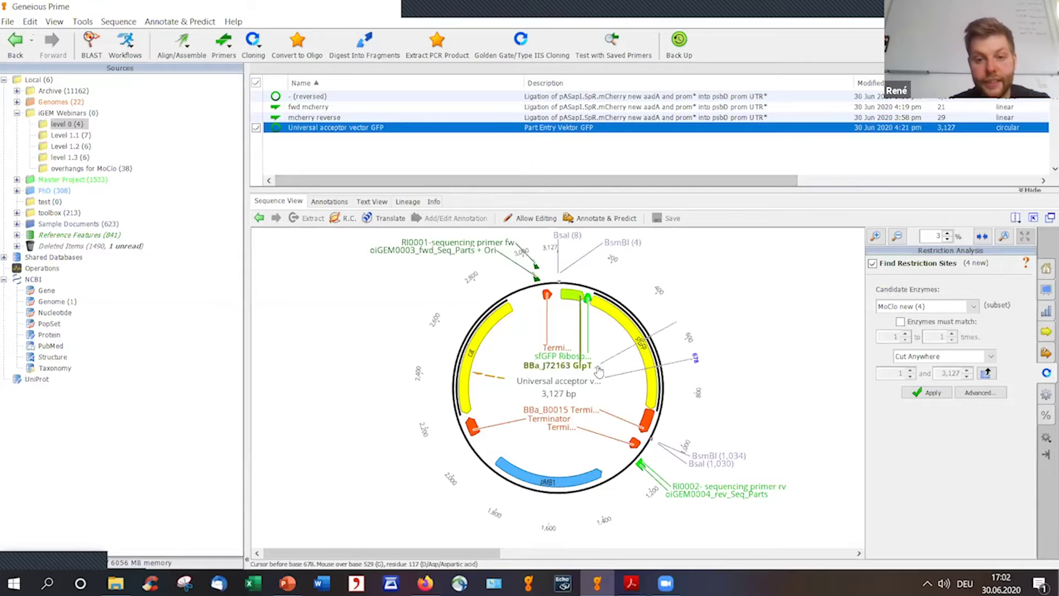
{"action": "scroll", "coordinate": [600, 369], "scroll_direction": "down", "scroll_amount": 5}
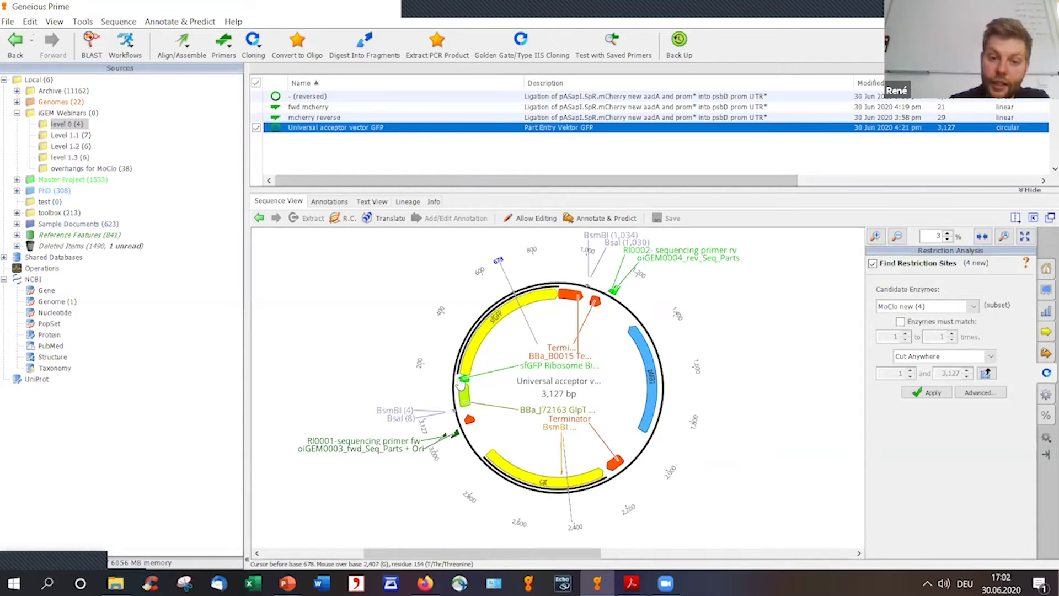
{"action": "left_click_drag", "start_coordinate": [436, 454], "coordinate": [597, 307]}
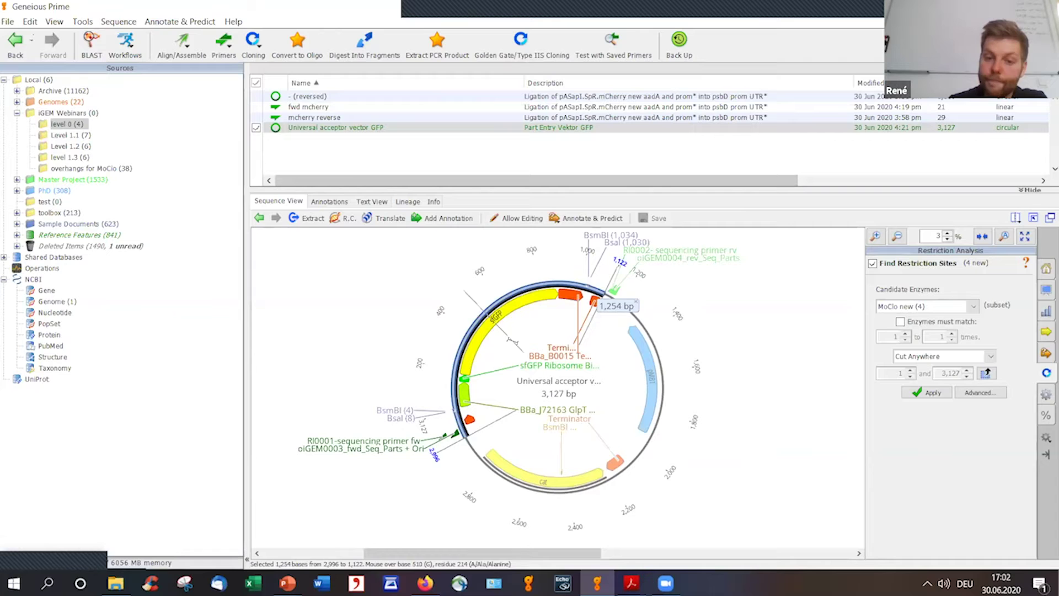
{"action": "left_click", "coordinate": [416, 362]}
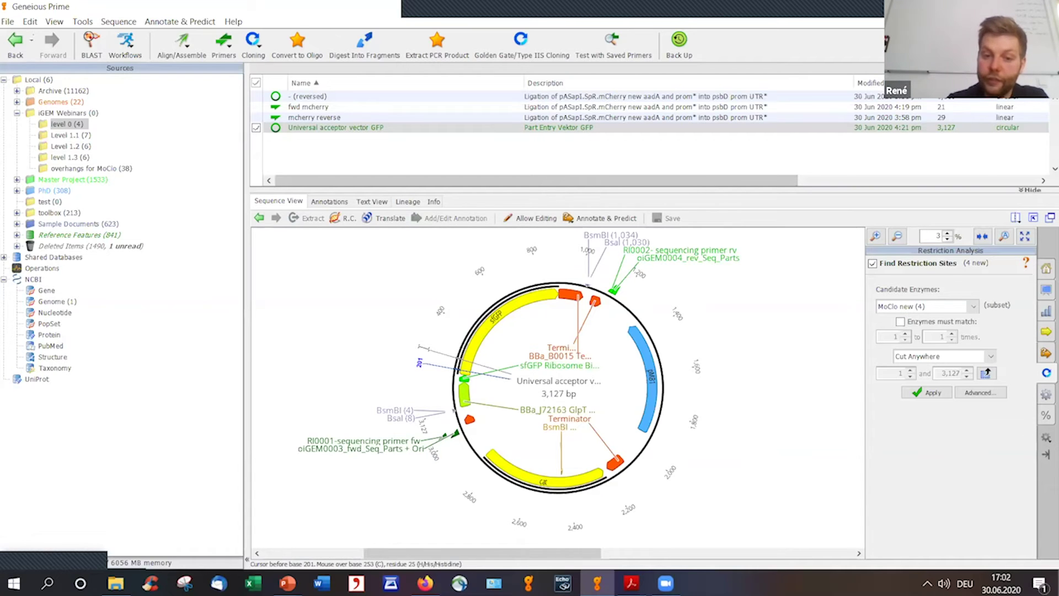
{"action": "left_click_drag", "start_coordinate": [456, 425], "coordinate": [609, 285]}
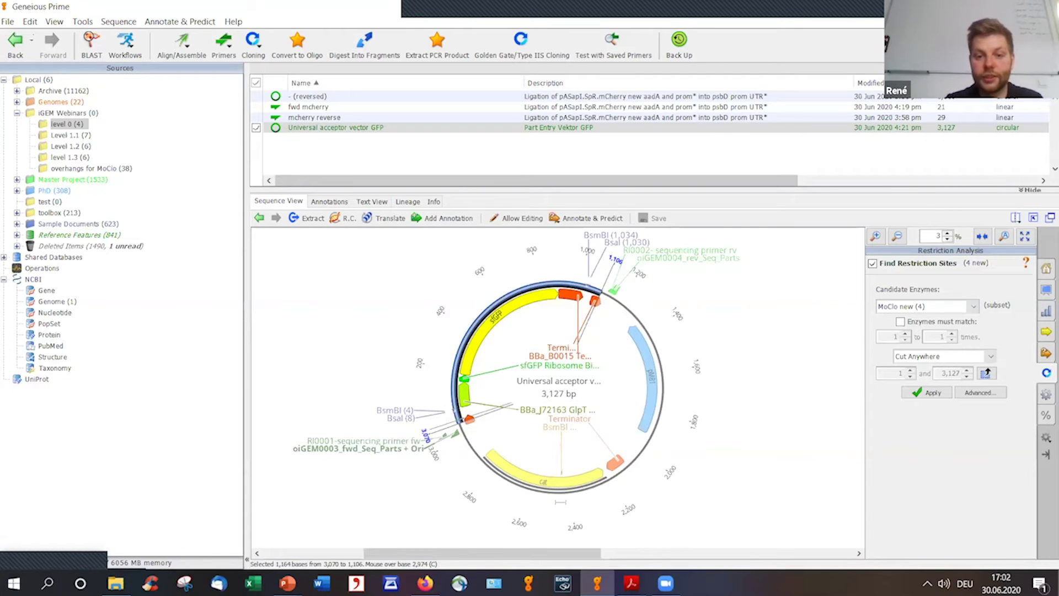
{"action": "left_click", "coordinate": [654, 344]}
{"action": "scroll", "coordinate": [614, 261], "scroll_direction": "down", "scroll_amount": 5}
{"action": "scroll", "coordinate": [618, 265], "scroll_direction": "up", "scroll_amount": 5}
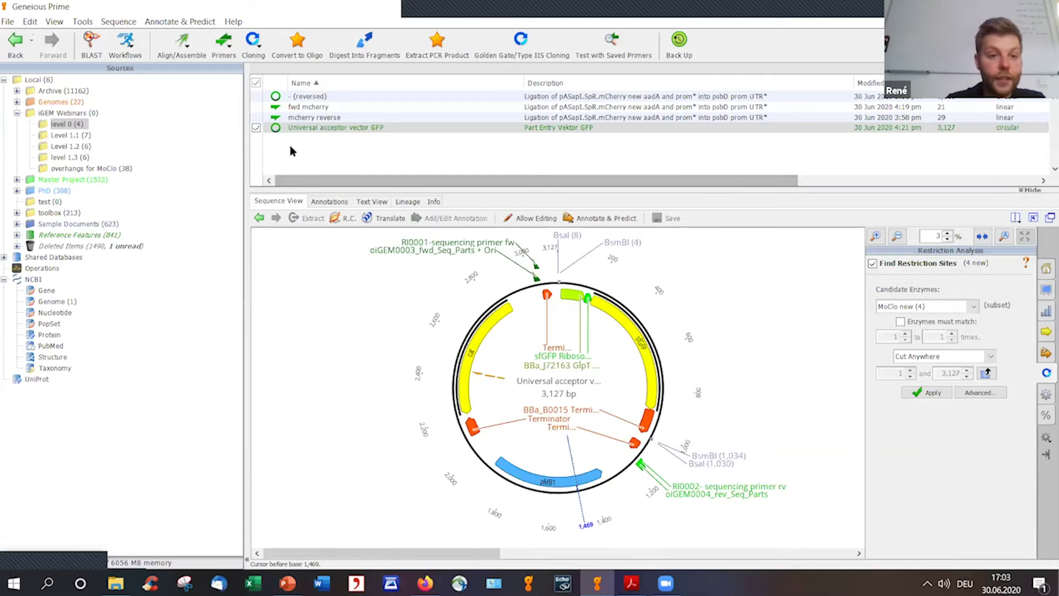
Open the - (reversed) plasmid and select its mCherry coding sequence for a closer view.
{"action": "left_click", "coordinate": [327, 98]}
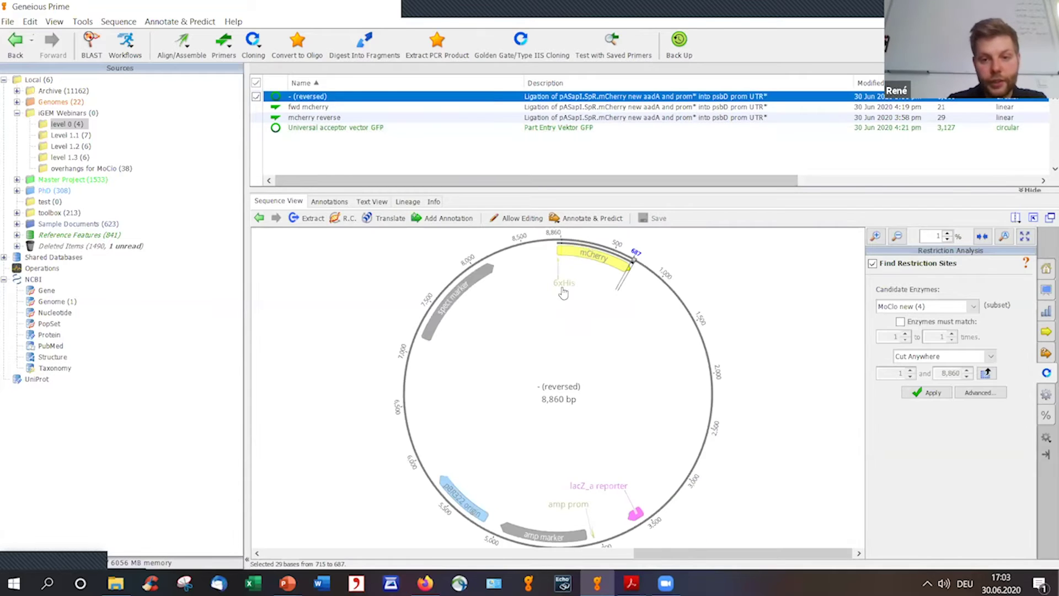
{"action": "left_click", "coordinate": [612, 262]}
{"action": "left_click", "coordinate": [614, 263]}
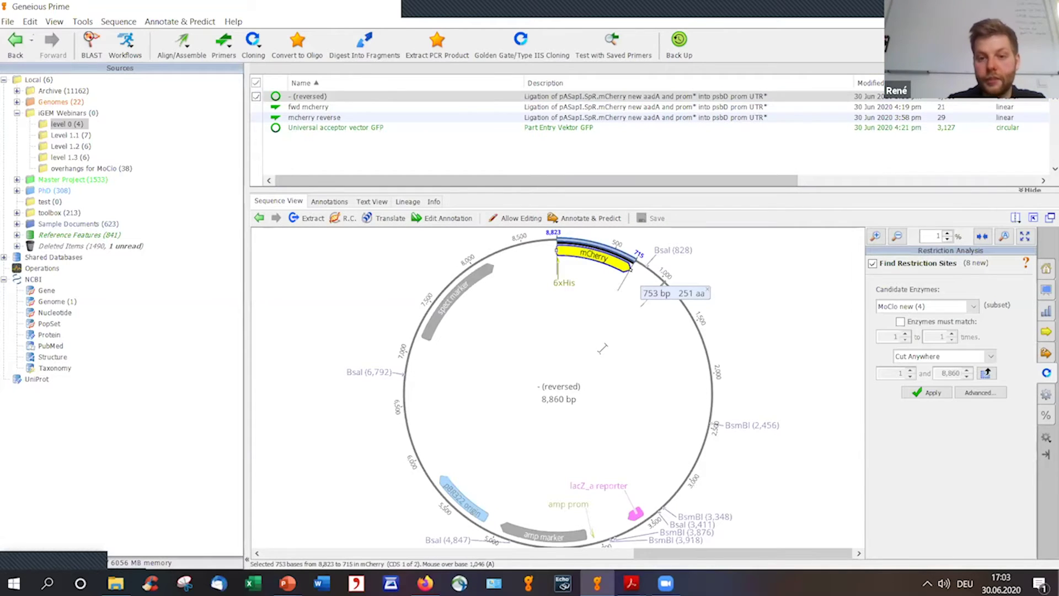
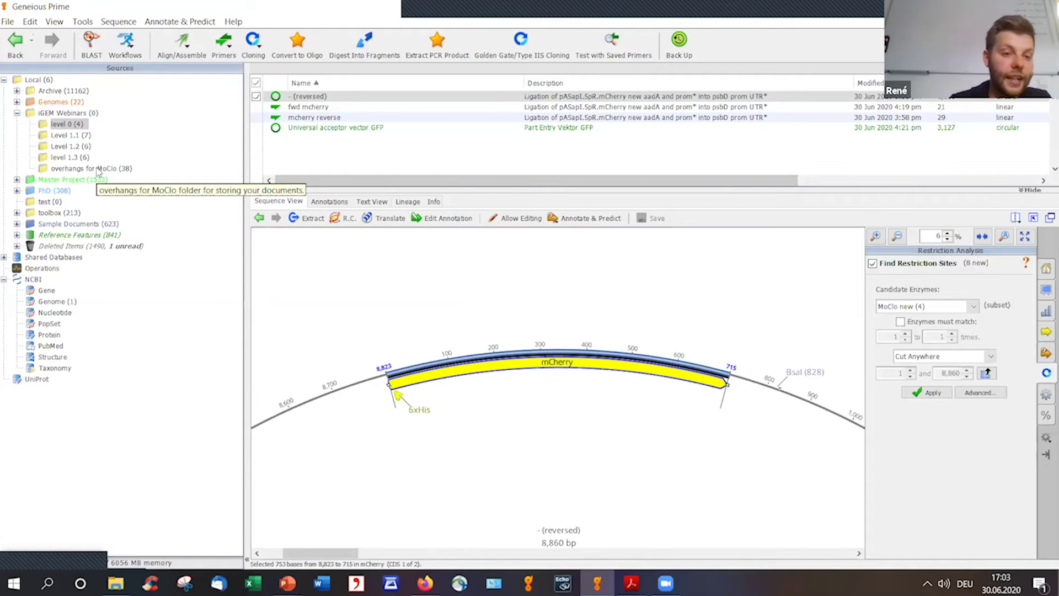
Review the 4_CDS fwd and 2_Promoter fwd overhang sequences in the overhangs for MoClo folder.
{"action": "left_click", "coordinate": [99, 168]}
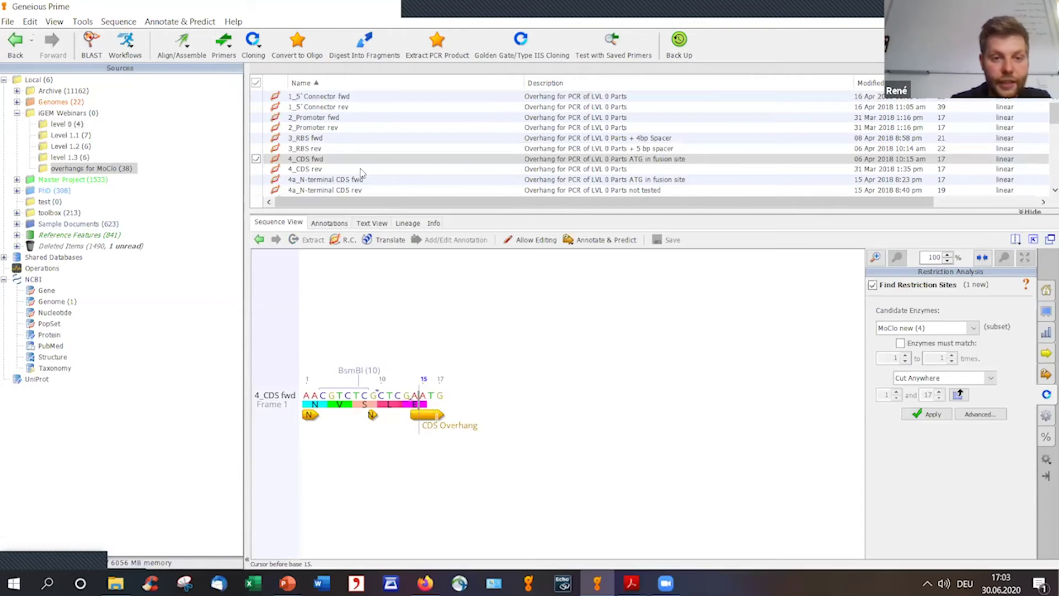
{"action": "left_click", "coordinate": [436, 395]}
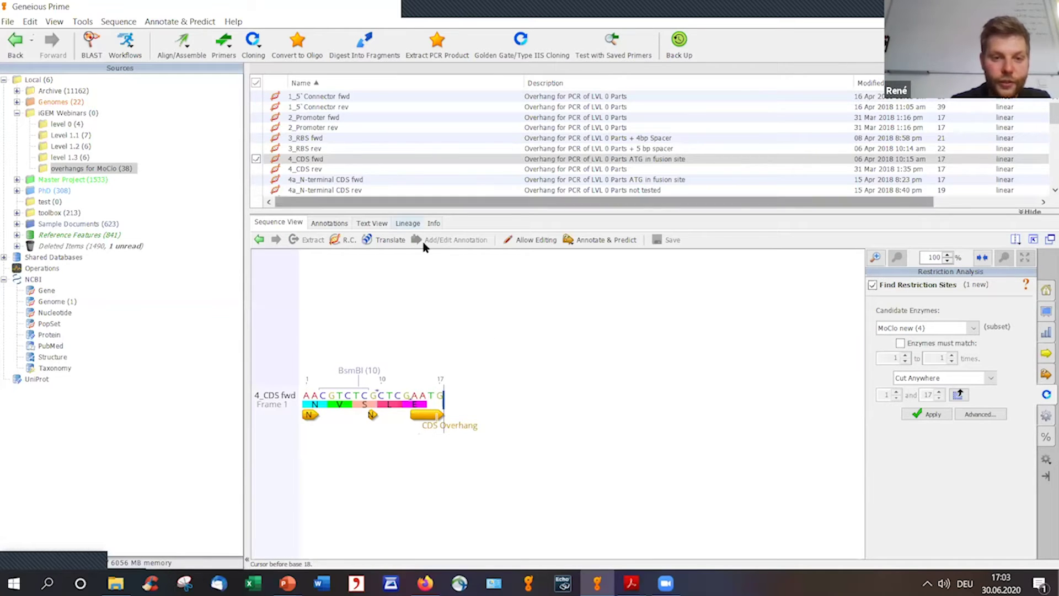
{"action": "left_click", "coordinate": [327, 158]}
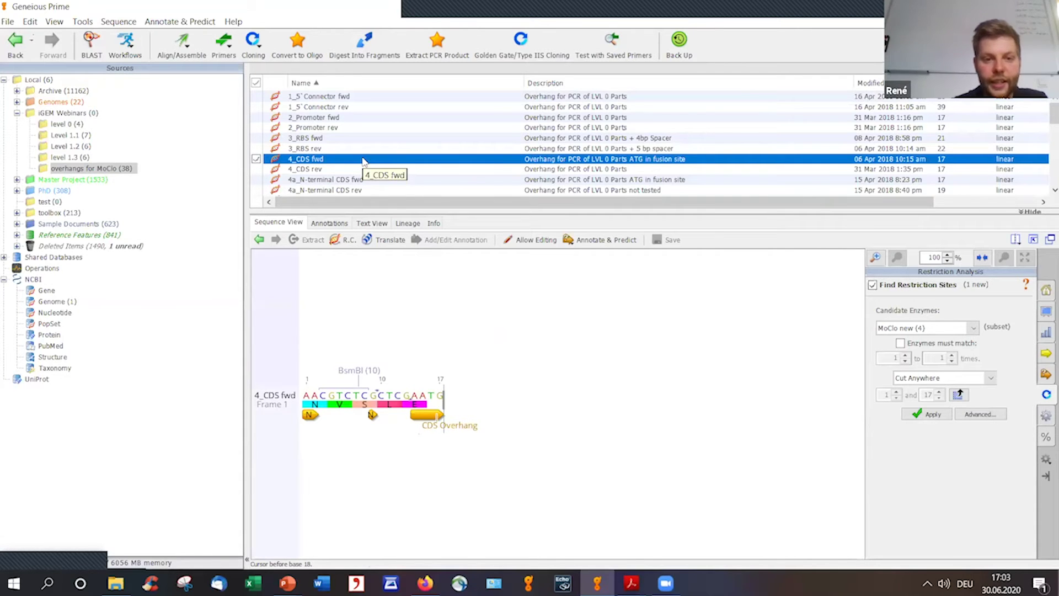
{"action": "scroll", "coordinate": [409, 162], "scroll_direction": "down", "scroll_amount": 3}
{"action": "scroll", "coordinate": [419, 160], "scroll_direction": "up", "scroll_amount": 3}
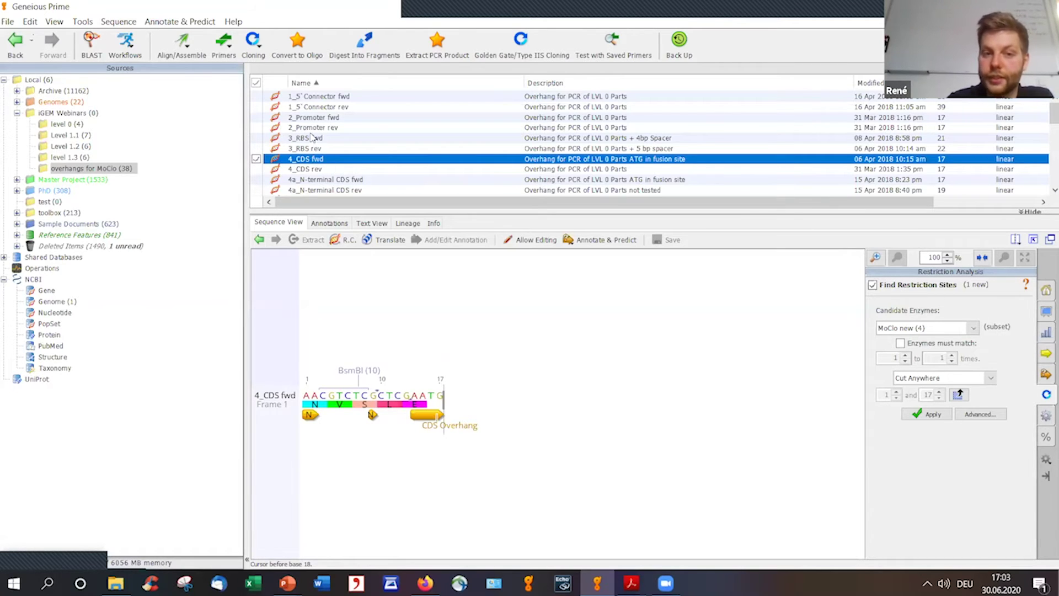
{"action": "left_click", "coordinate": [318, 117]}
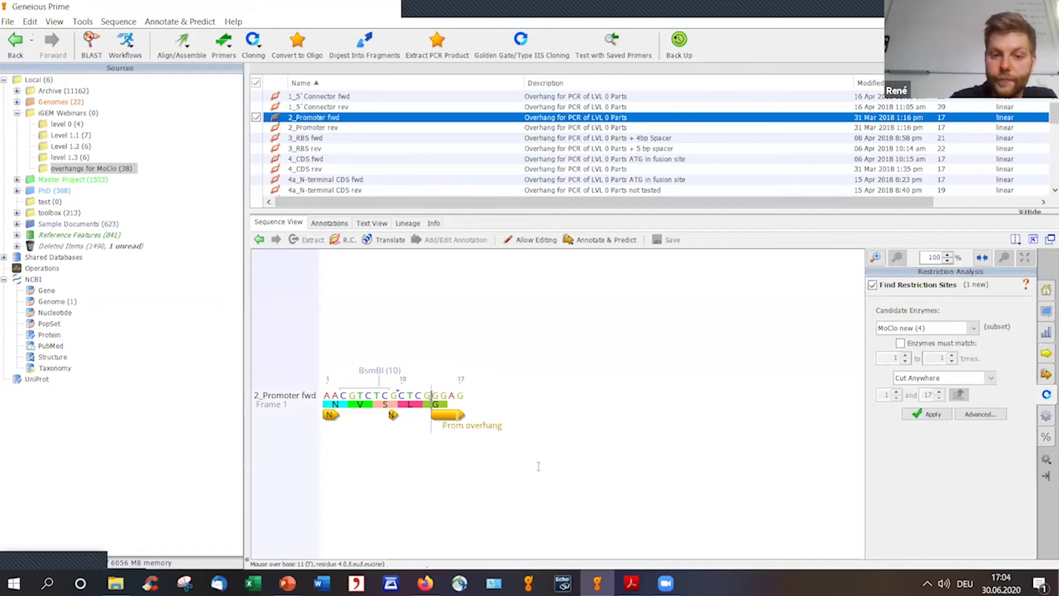
Copy the complete base sequence of the 4_CDS fwd overhang.
{"action": "left_click", "coordinate": [309, 159]}
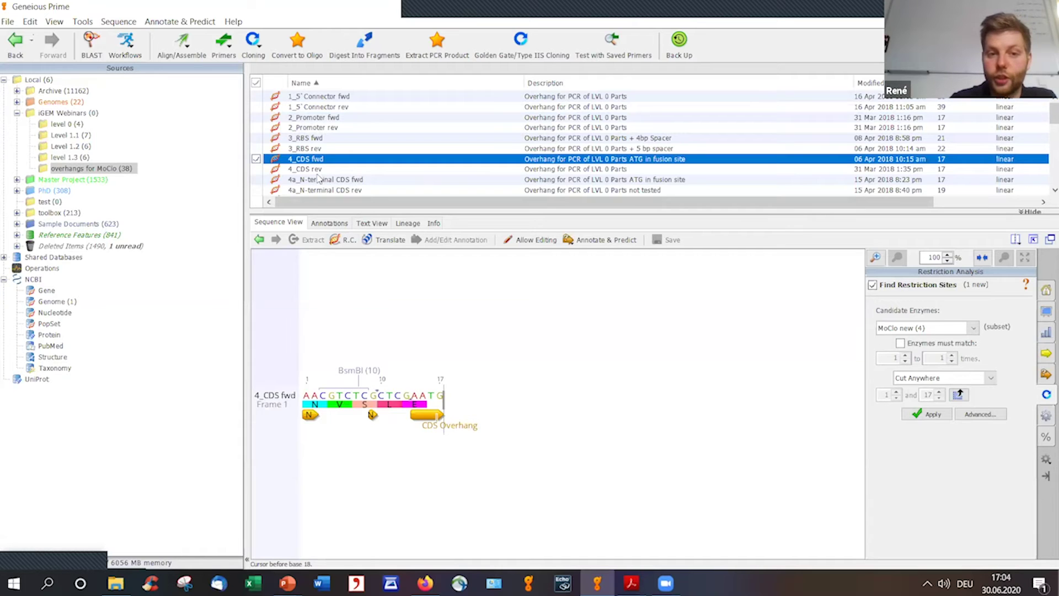
{"action": "left_click", "coordinate": [488, 398]}
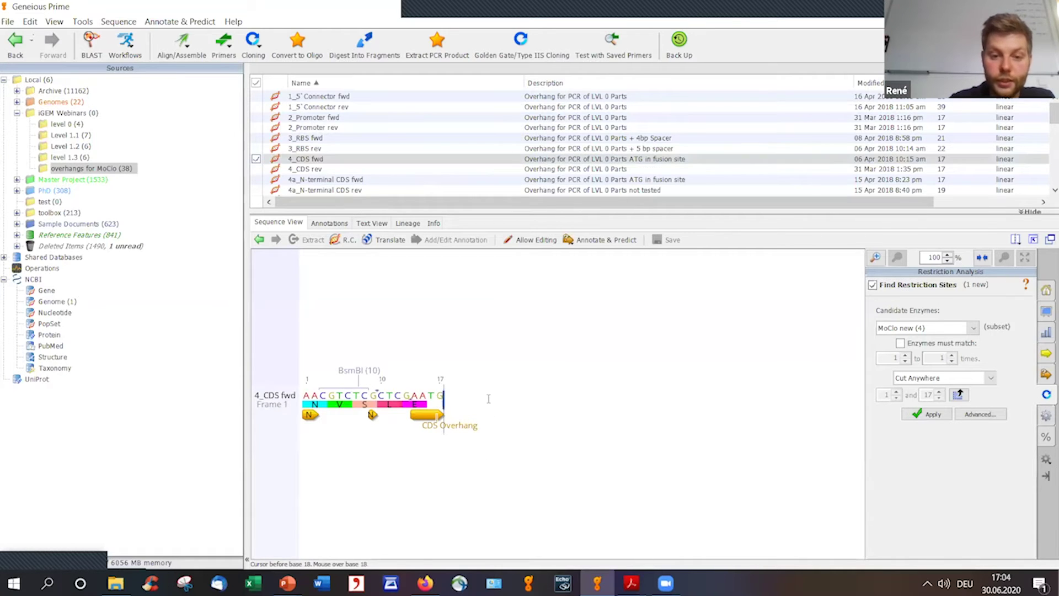
{"action": "left_click_drag", "start_coordinate": [488, 398], "coordinate": [303, 395]}
{"action": "key", "text": "ctrl+c"}
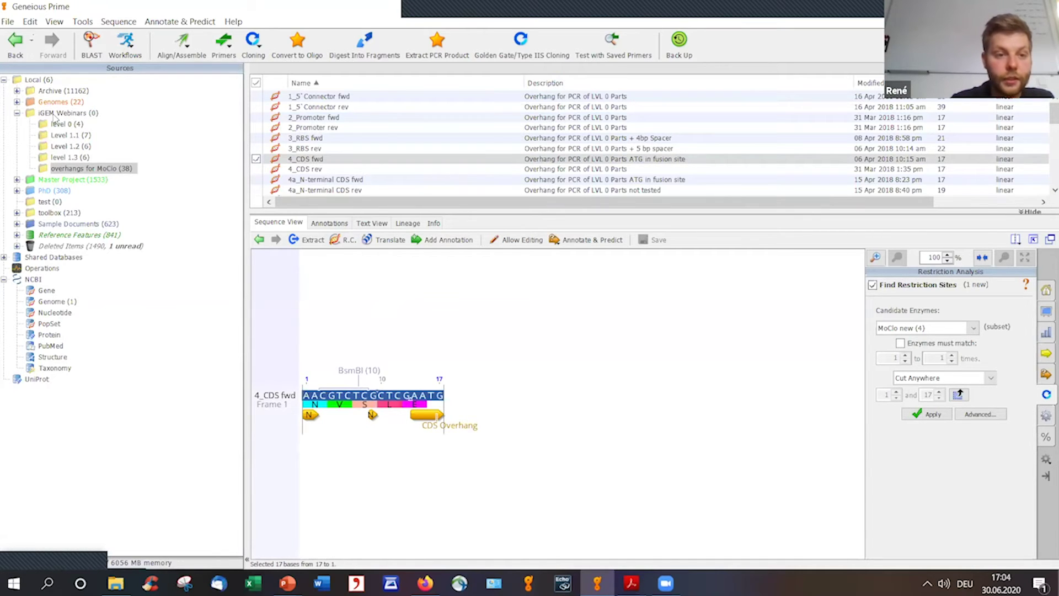
Paste the copied CDS overhang before the first base of the fwd mcherry primer in level 0, allowing editing, and save it.
{"action": "left_click", "coordinate": [60, 124]}
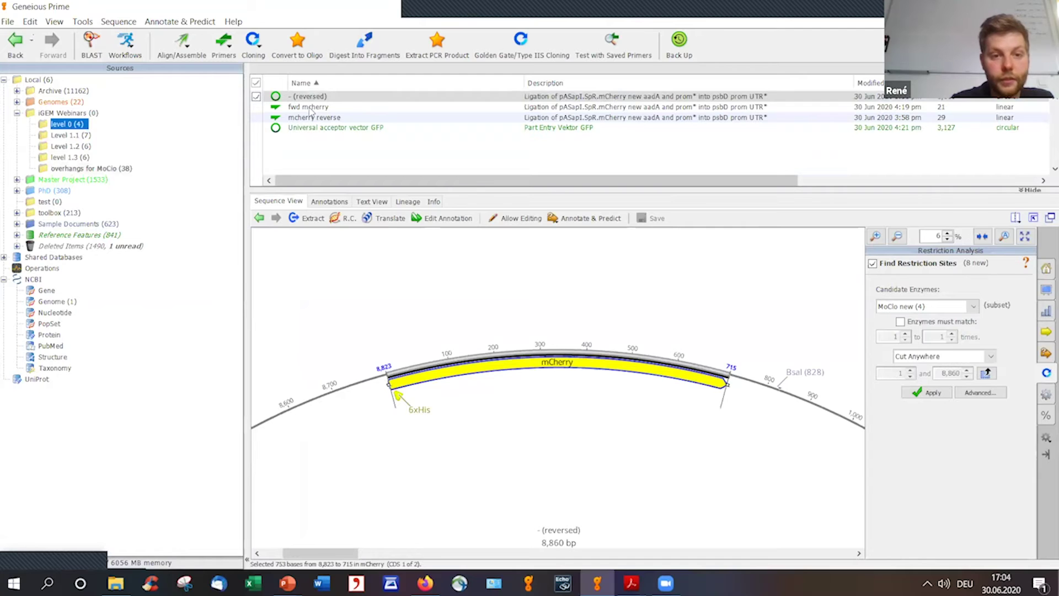
{"action": "left_click", "coordinate": [310, 108]}
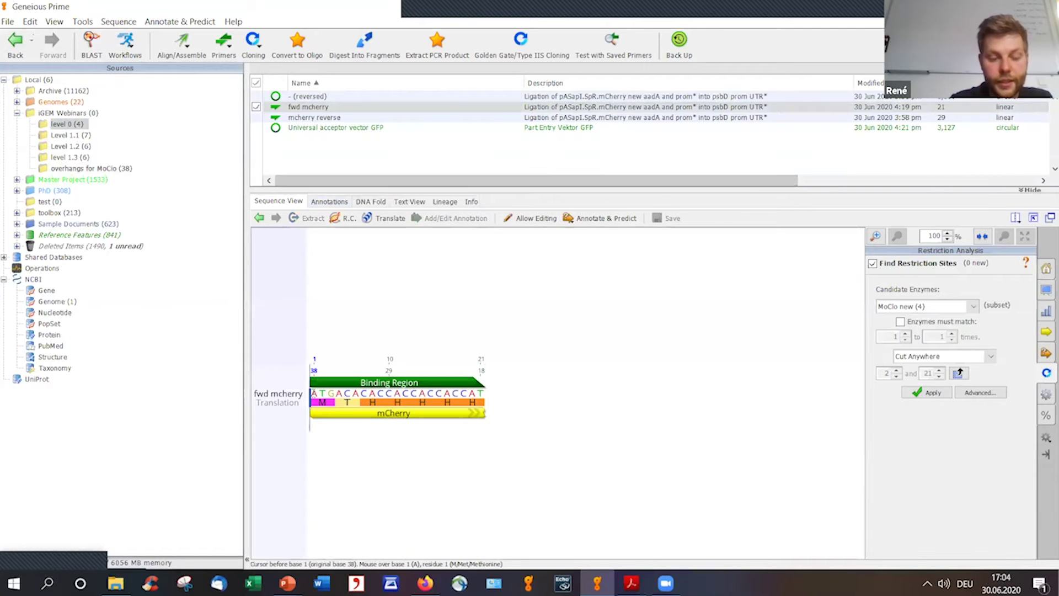
{"action": "key", "text": "g"}
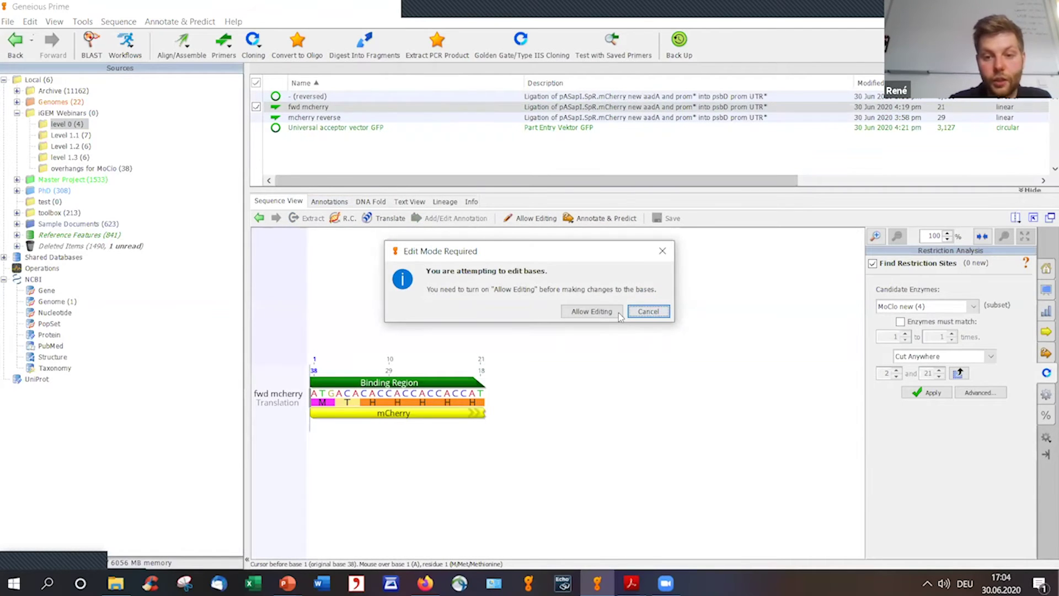
{"action": "left_click", "coordinate": [591, 311]}
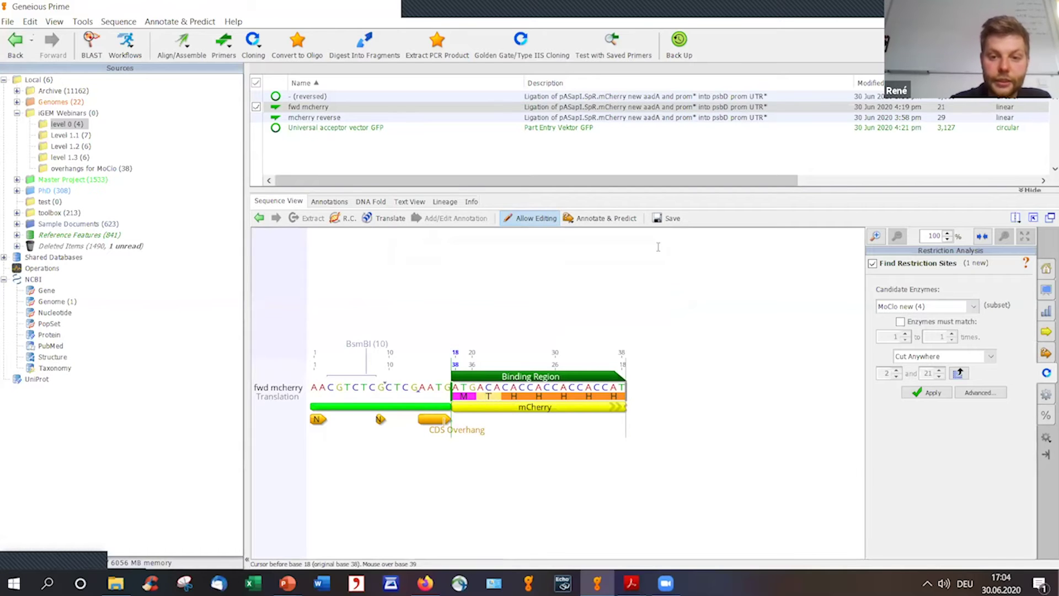
{"action": "left_click", "coordinate": [670, 219]}
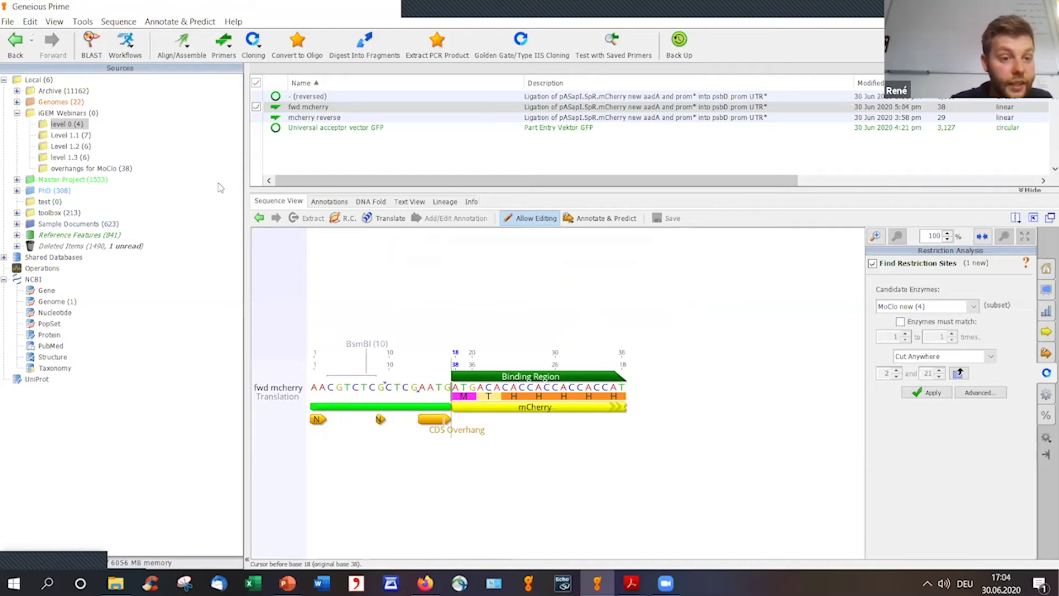
Copy the reverse complement of the entire 4_CDS rev sequence from the overhangs for MoClo folder.
{"action": "left_click", "coordinate": [86, 168]}
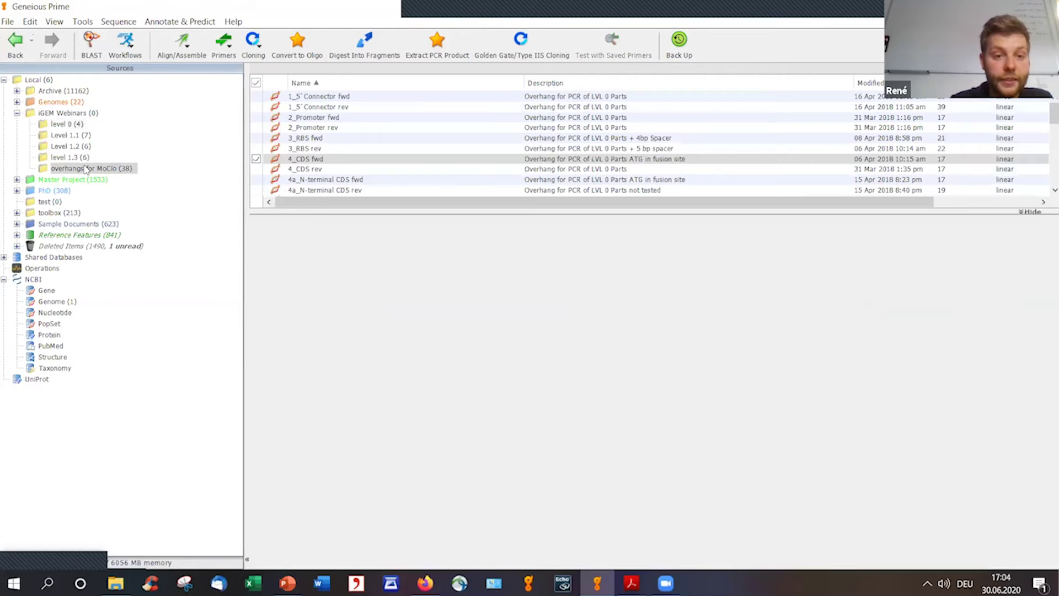
{"action": "left_click", "coordinate": [342, 169]}
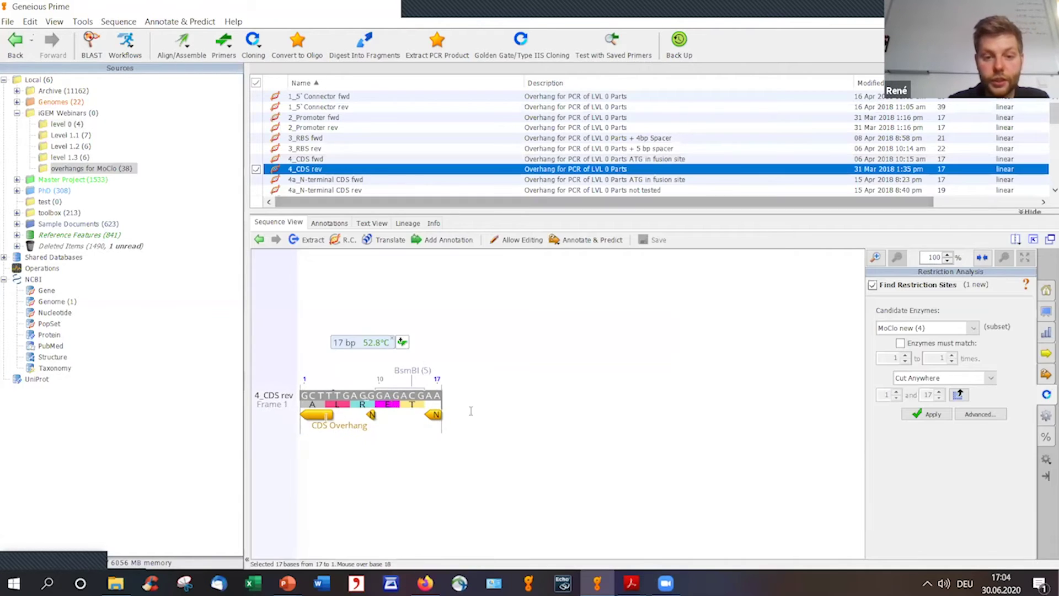
{"action": "left_click", "coordinate": [273, 395]}
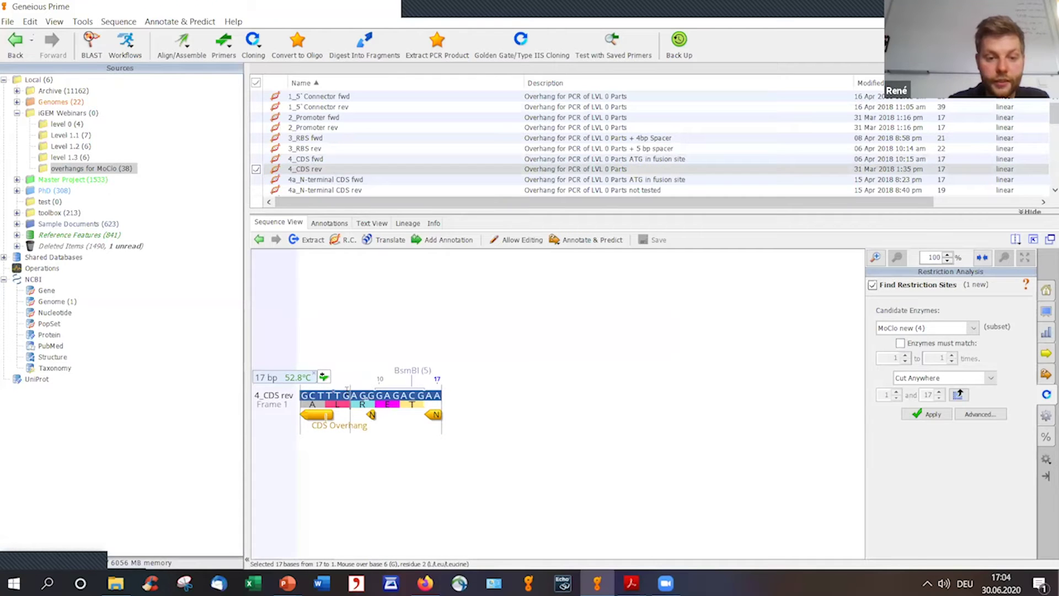
{"action": "right_click", "coordinate": [345, 389]}
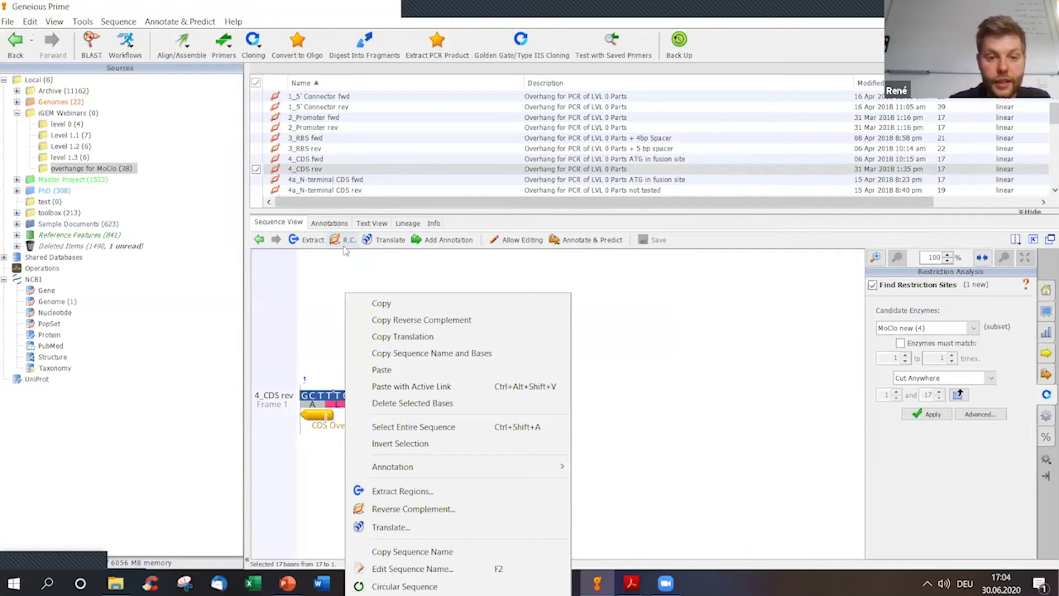
{"action": "left_click", "coordinate": [388, 319]}
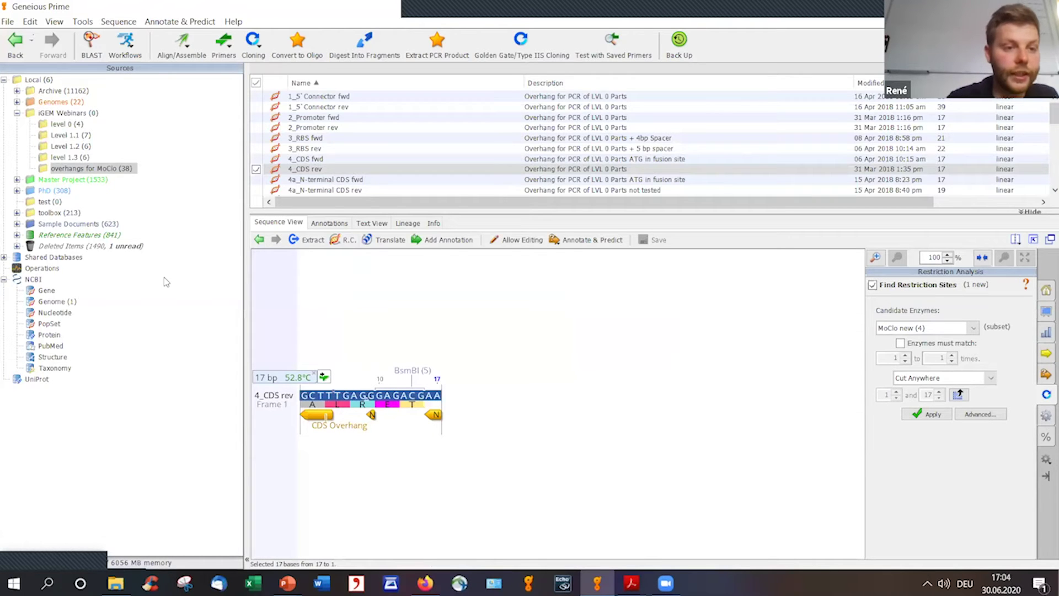
Paste the reverse-complemented CDS overhang before the first base of the mcherry reverse primer in level 0, allowing editing, and save it.
{"action": "left_click", "coordinate": [69, 125]}
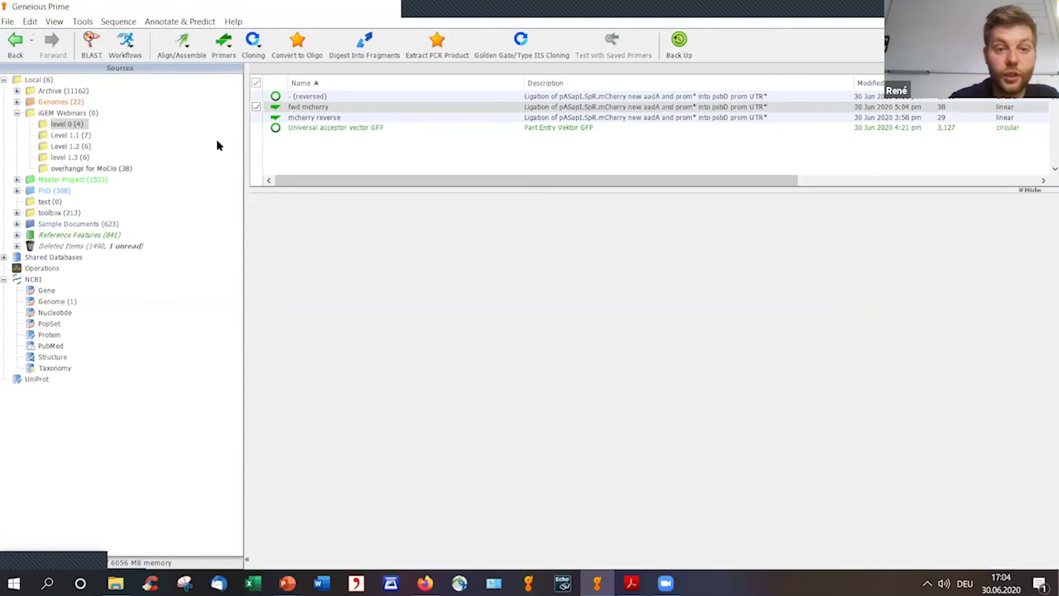
{"action": "left_click", "coordinate": [324, 117]}
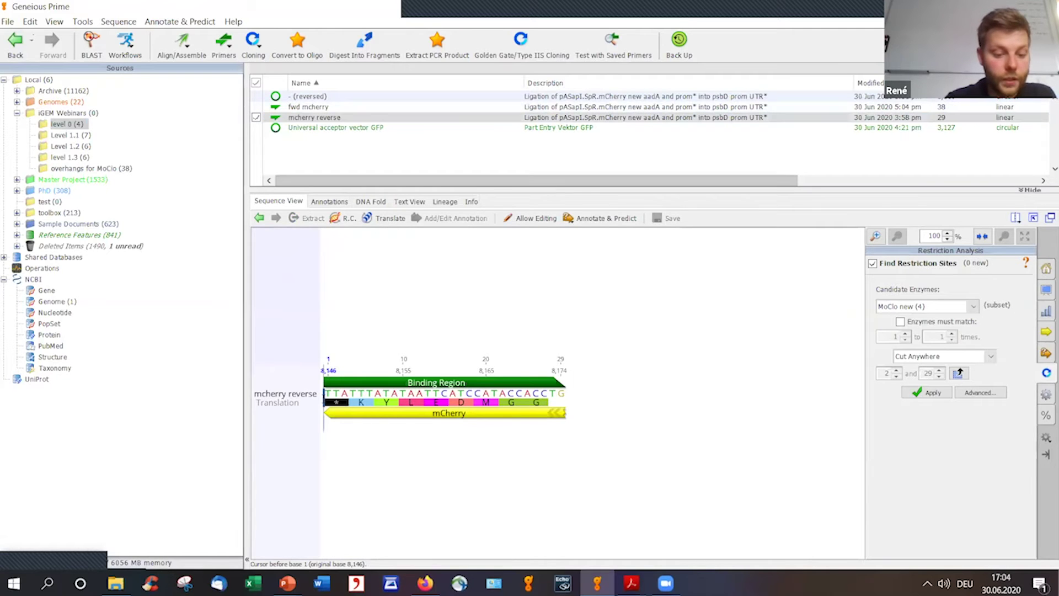
{"action": "key", "text": "ctrl+v"}
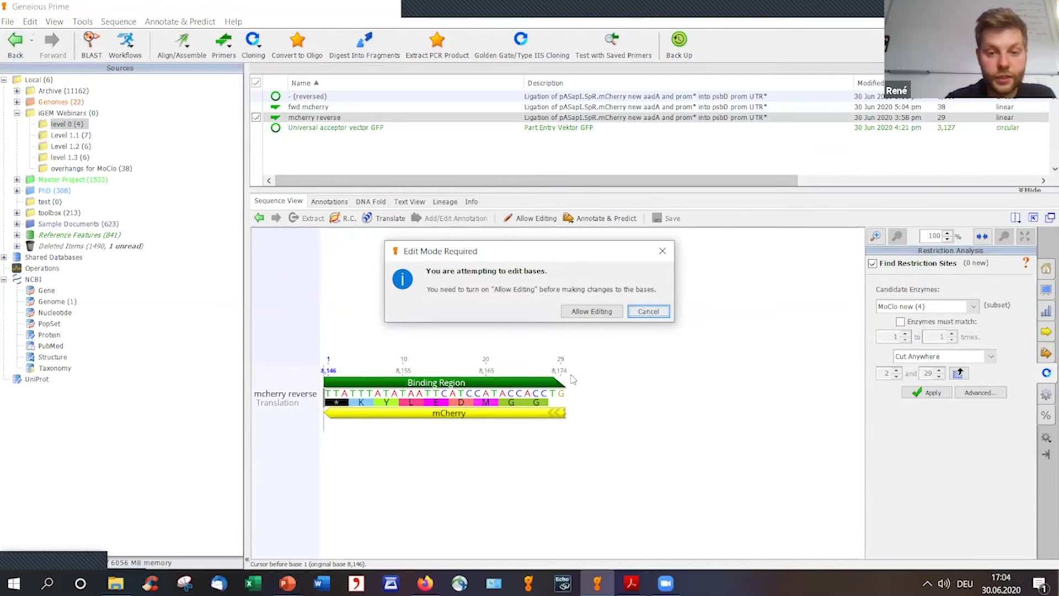
{"action": "left_click", "coordinate": [609, 312]}
{"action": "left_click", "coordinate": [668, 218]}
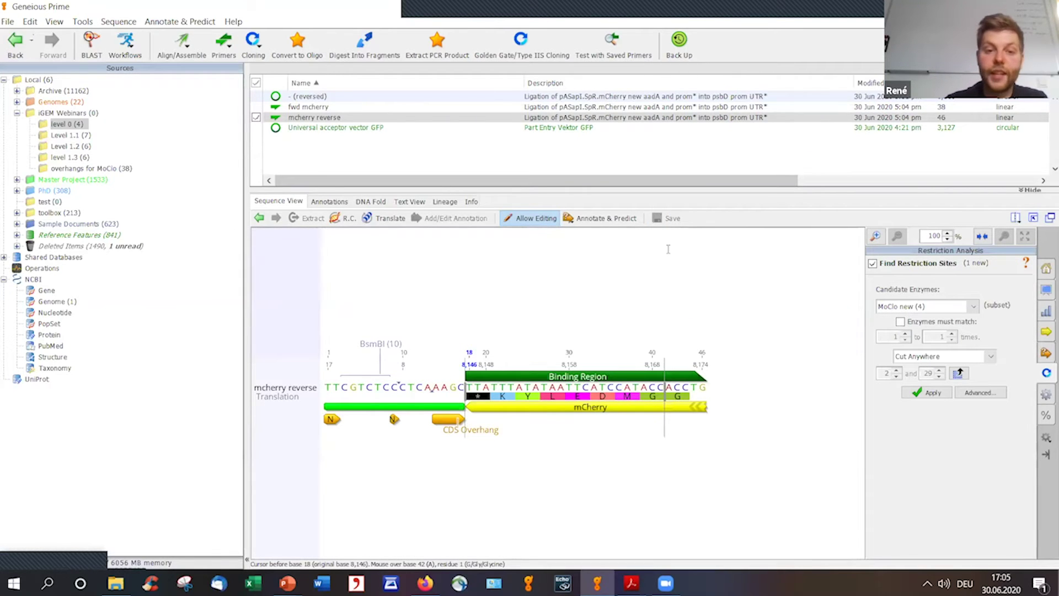
Test the (reversed) plasmid with the saved primers fwd mcherry and mcherry reverse from the iGEM Webinars folder, allowing 2 mismatches in the binding region.
{"action": "left_click", "coordinate": [331, 97]}
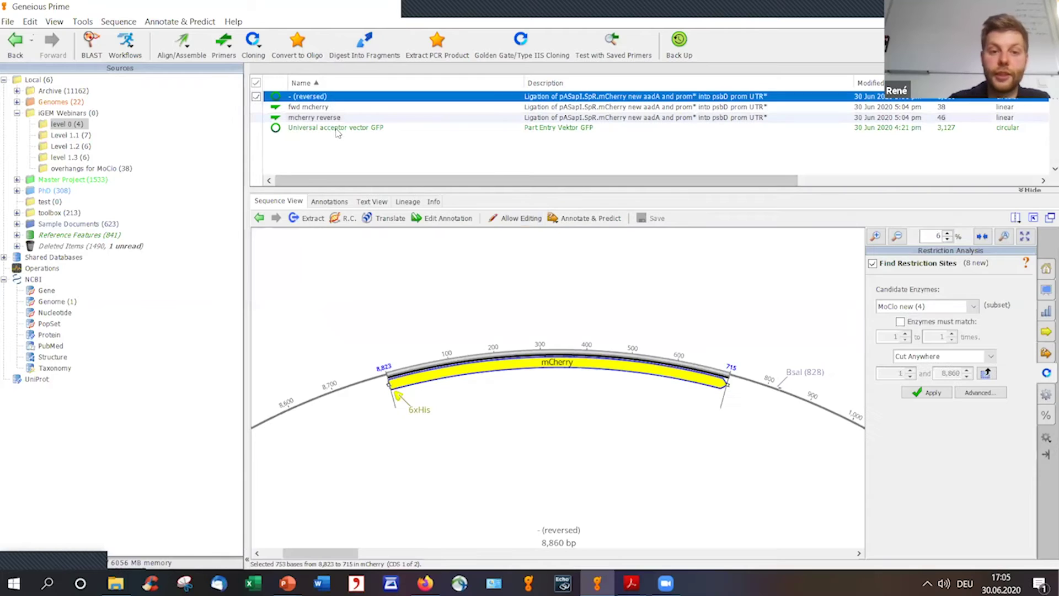
{"action": "left_click", "coordinate": [224, 46]}
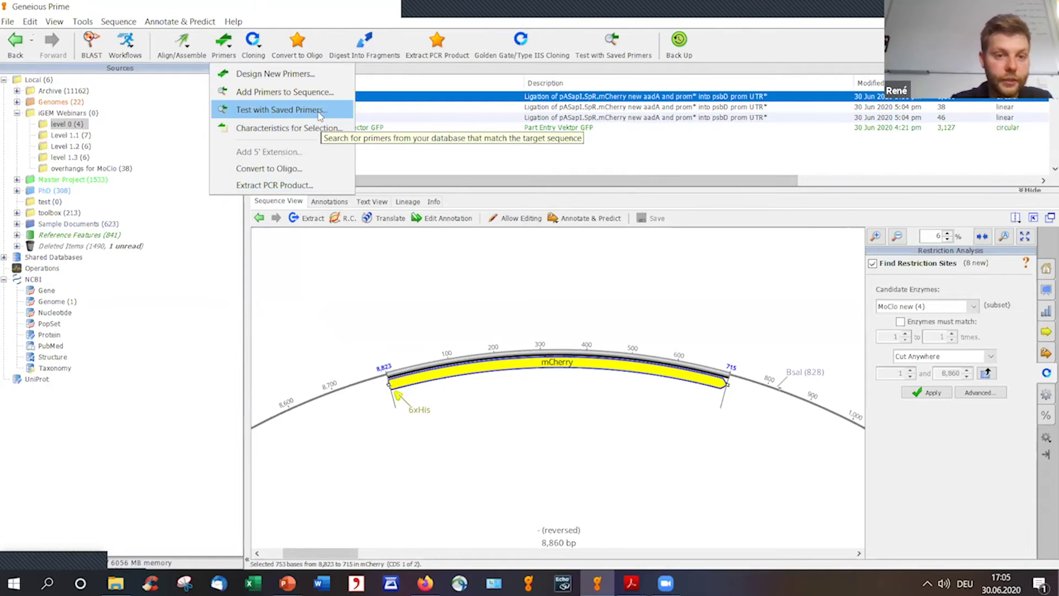
{"action": "left_click", "coordinate": [277, 112]}
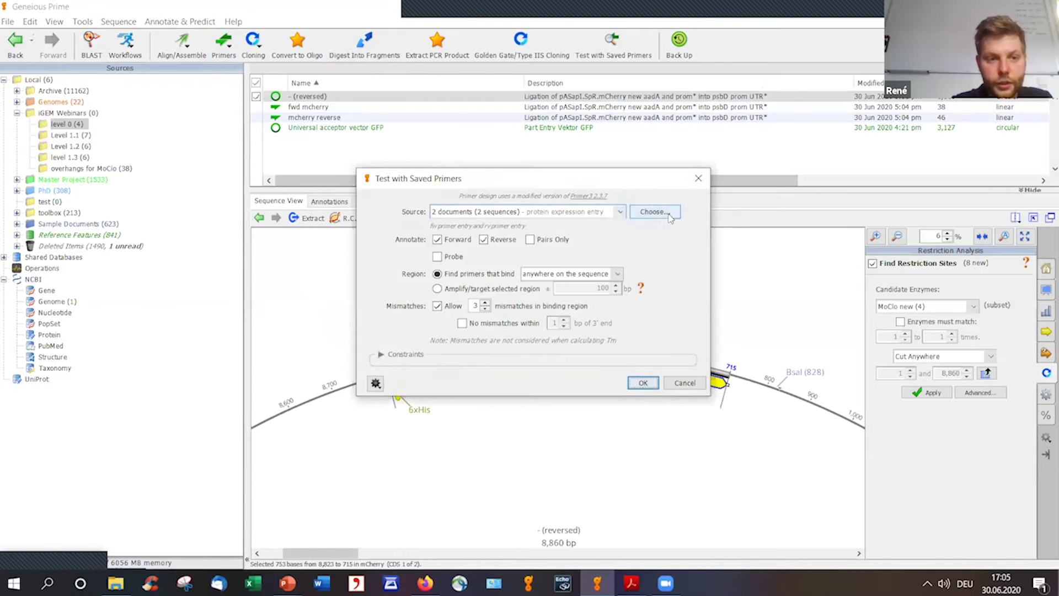
{"action": "left_click", "coordinate": [644, 214]}
{"action": "left_click", "coordinate": [307, 157]}
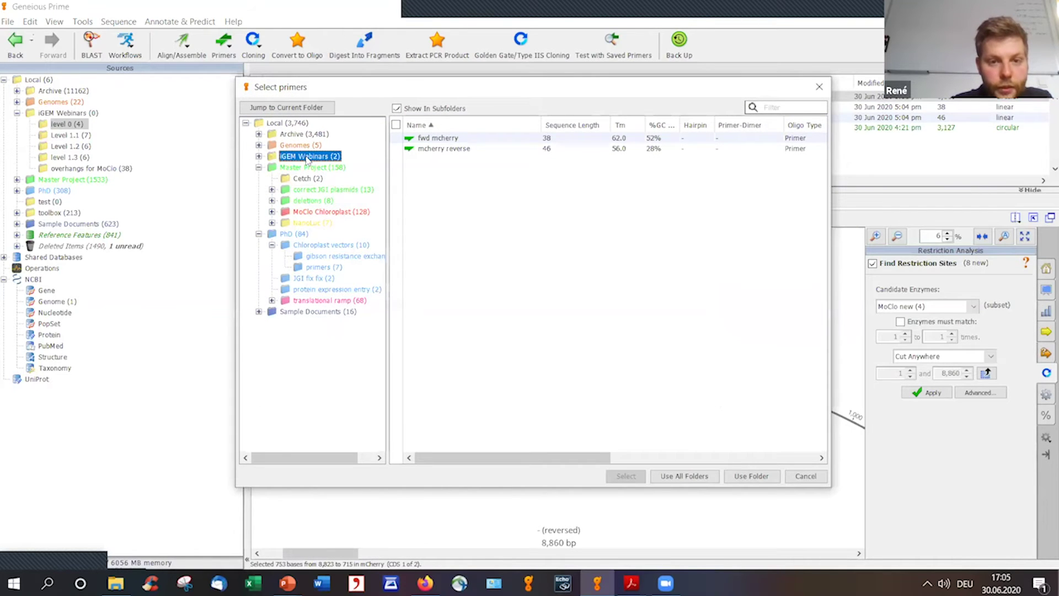
{"action": "left_click", "coordinate": [429, 138]}
{"action": "left_click", "coordinate": [442, 149], "text": "shift"}
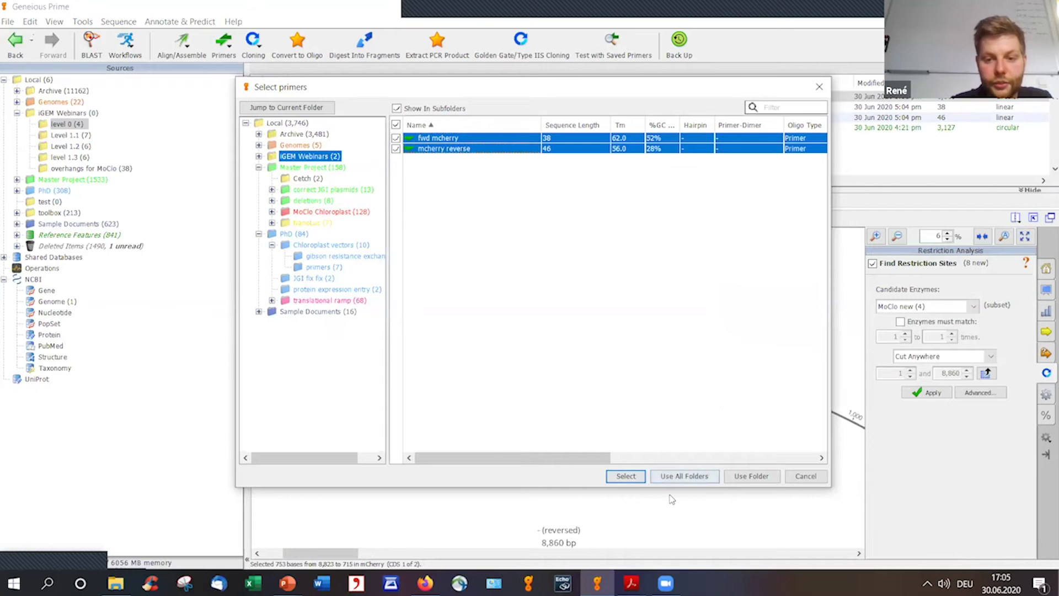
{"action": "left_click", "coordinate": [626, 476]}
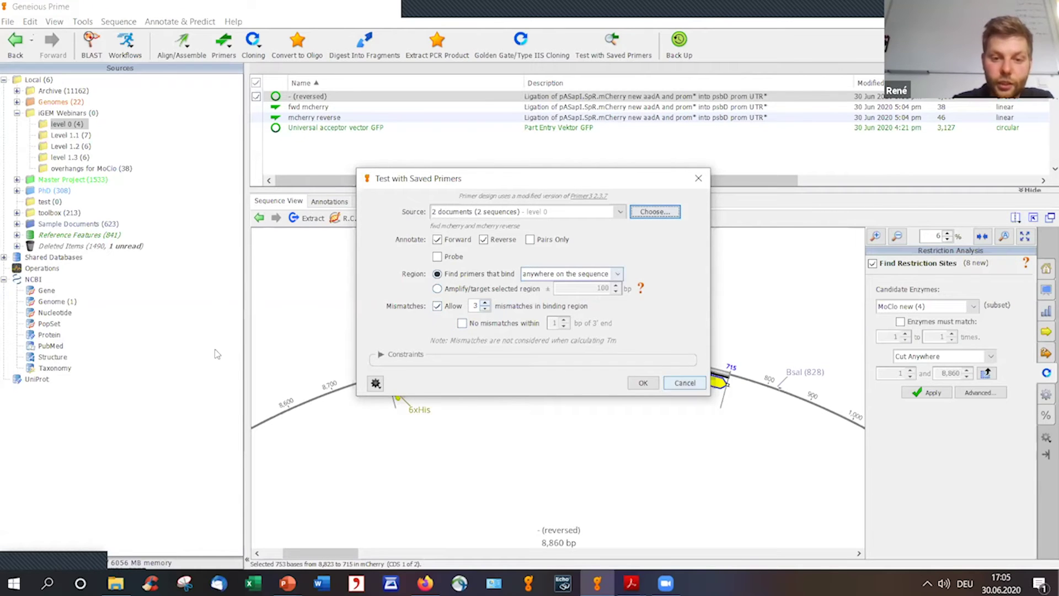
{"action": "left_click", "coordinate": [484, 309]}
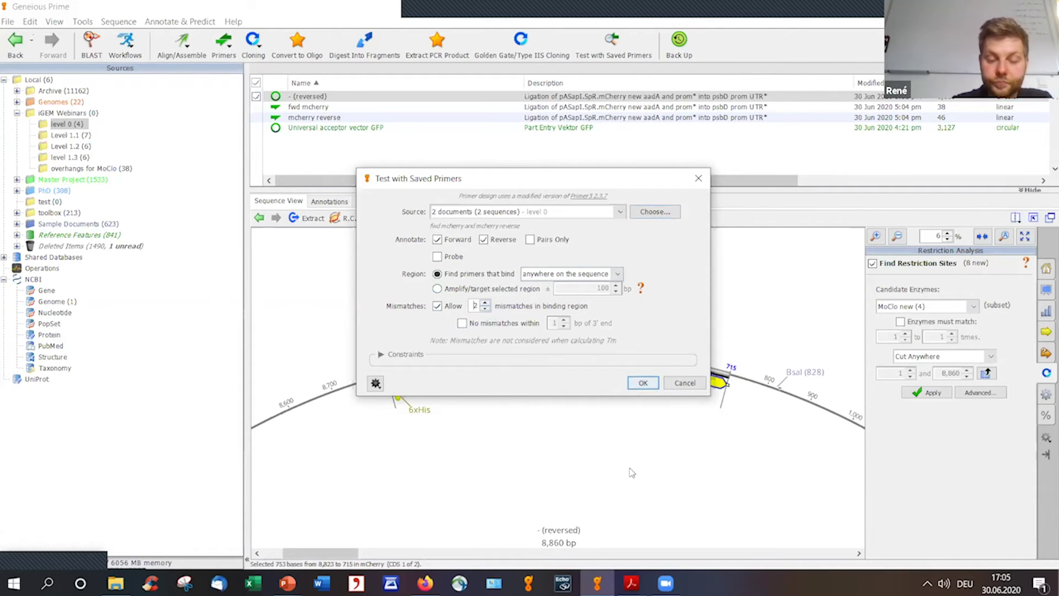
{"action": "left_click", "coordinate": [643, 383]}
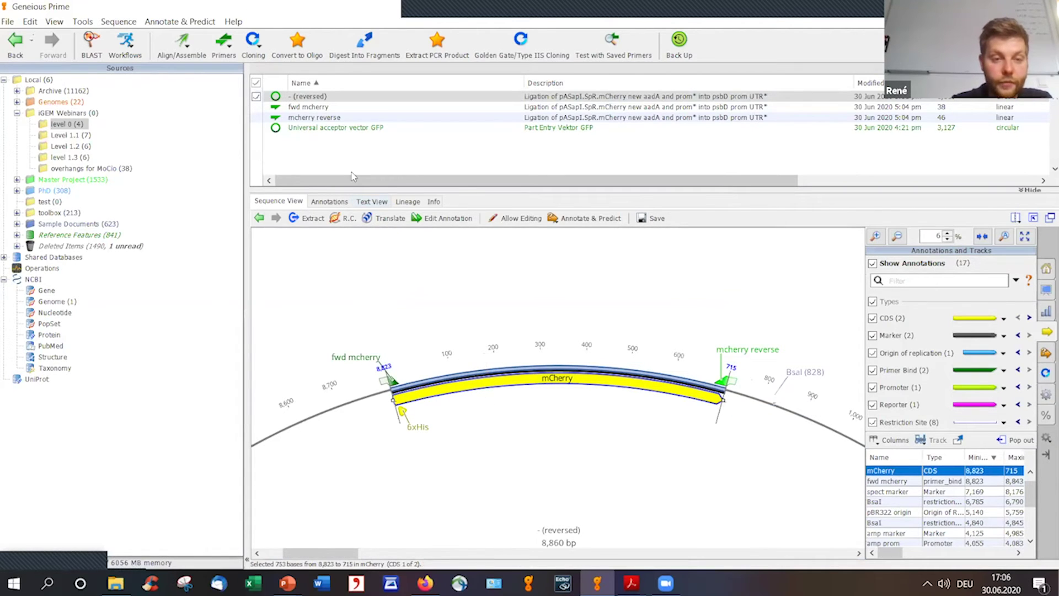
Save the primer annotations and extract the PCR product between the fwd mcherry and mcherry reverse primers.
{"action": "left_click", "coordinate": [230, 51]}
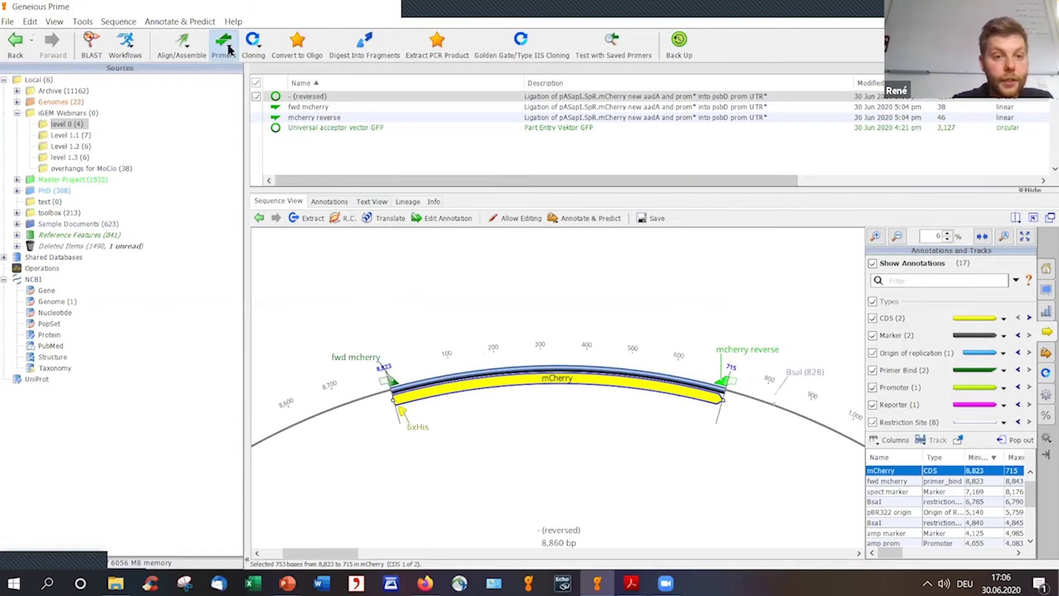
{"action": "left_click", "coordinate": [283, 184]}
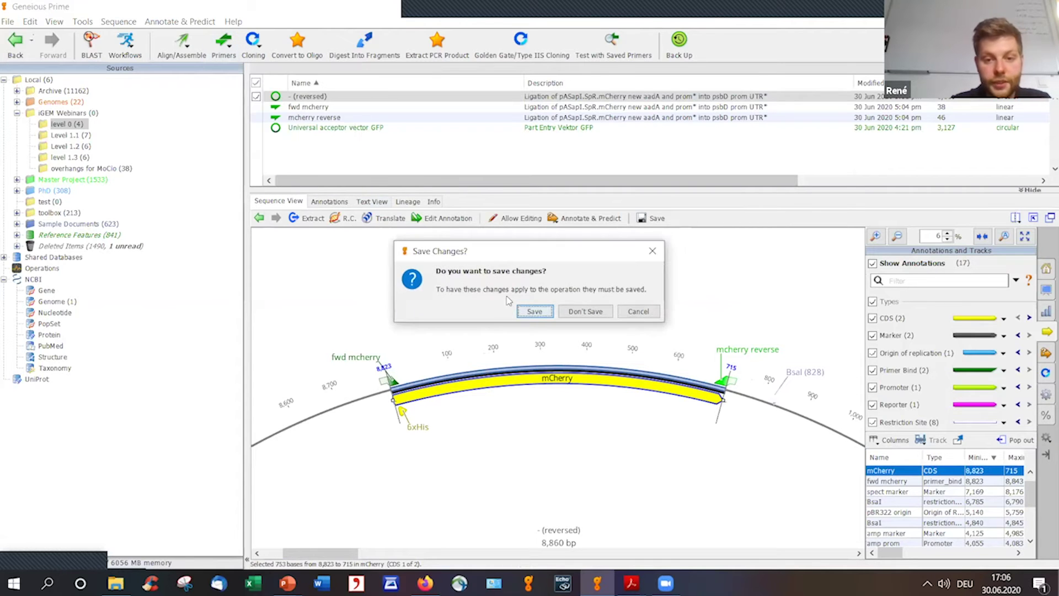
{"action": "left_click", "coordinate": [542, 314]}
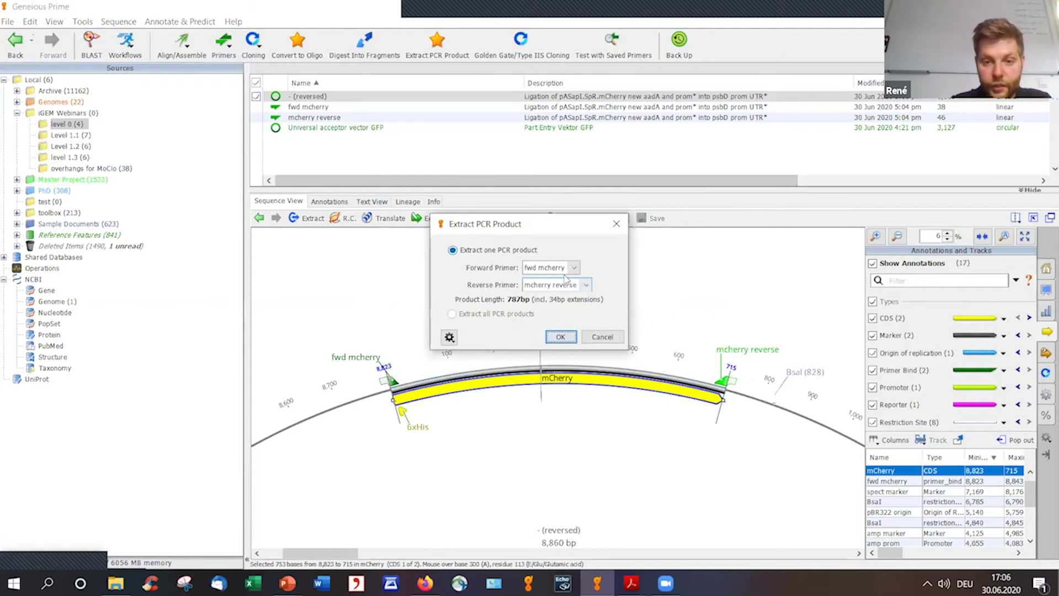
{"action": "left_click", "coordinate": [571, 337]}
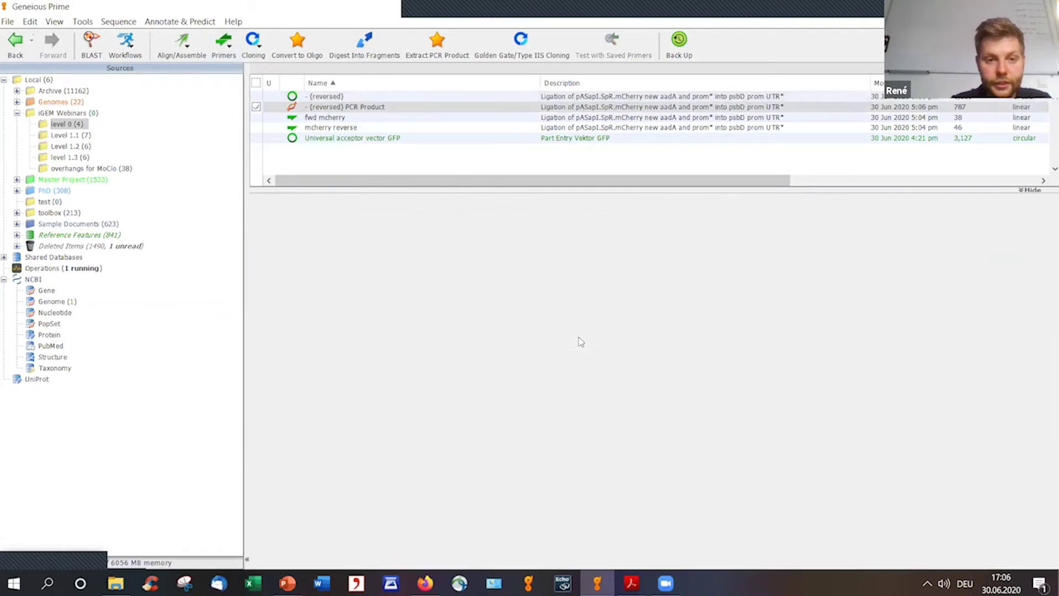
{"action": "left_click", "coordinate": [699, 332]}
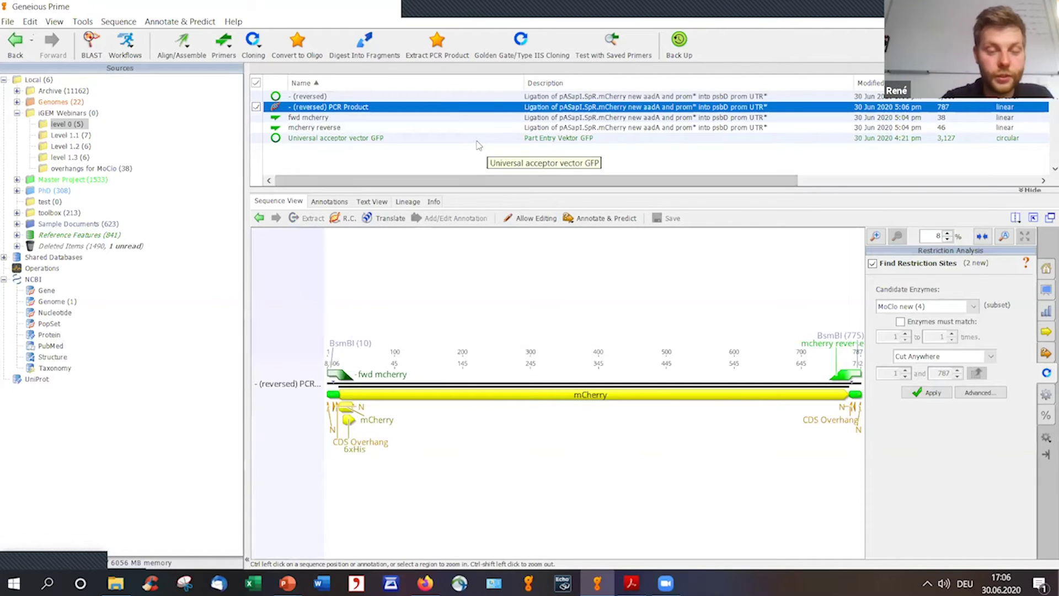
Assemble the (reversed) PCR Product into Universal acceptor vector GFP by Golden Gate/Type IIS Cloning with BsmBI, keeping the leftmost sequence as backbone.
{"action": "left_click", "coordinate": [351, 138], "text": "ctrl"}
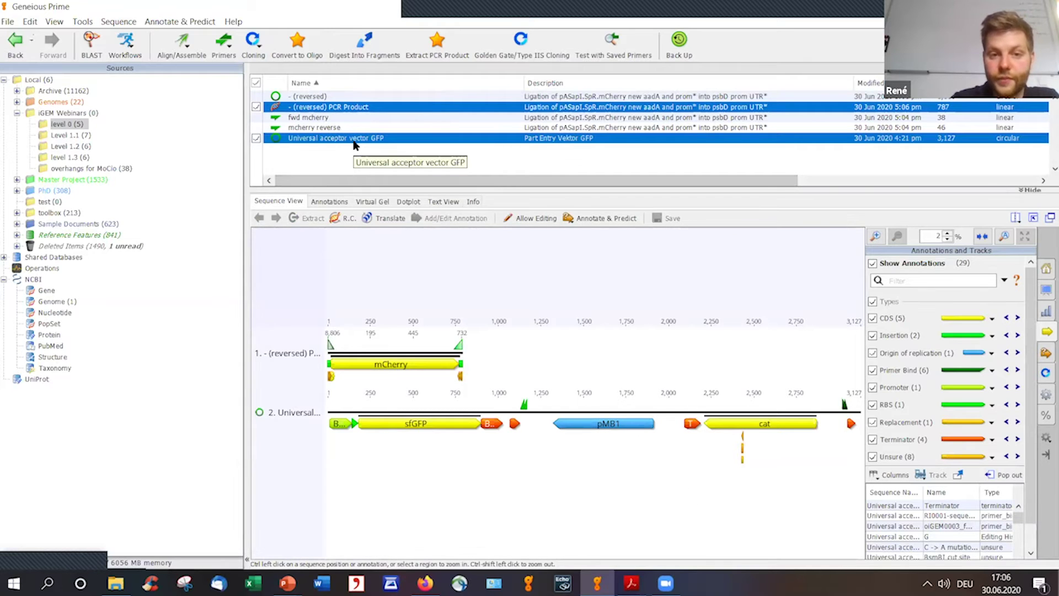
{"action": "left_click", "coordinate": [260, 52]}
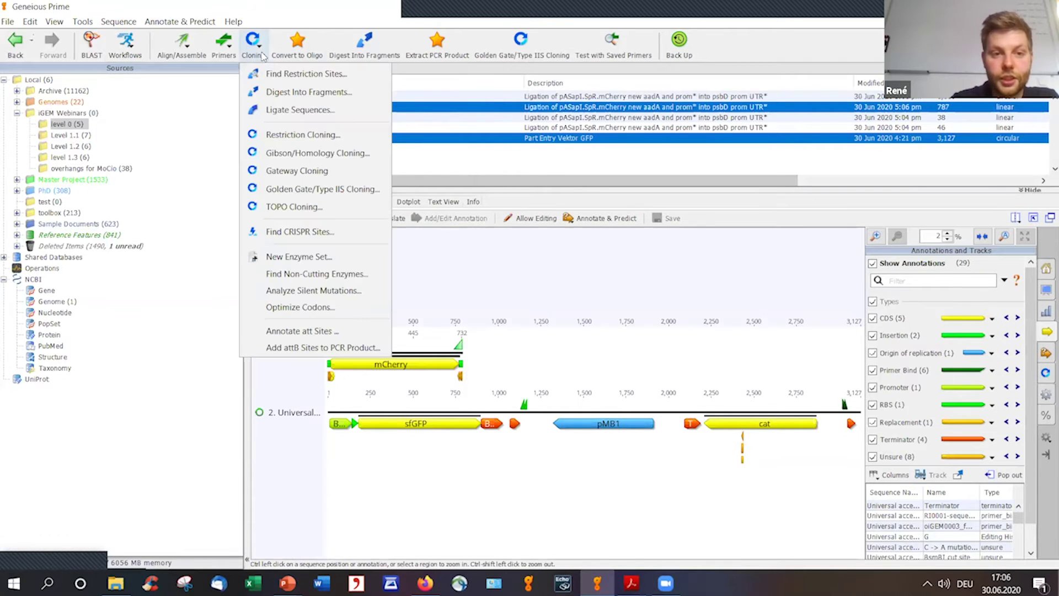
{"action": "left_click", "coordinate": [302, 189]}
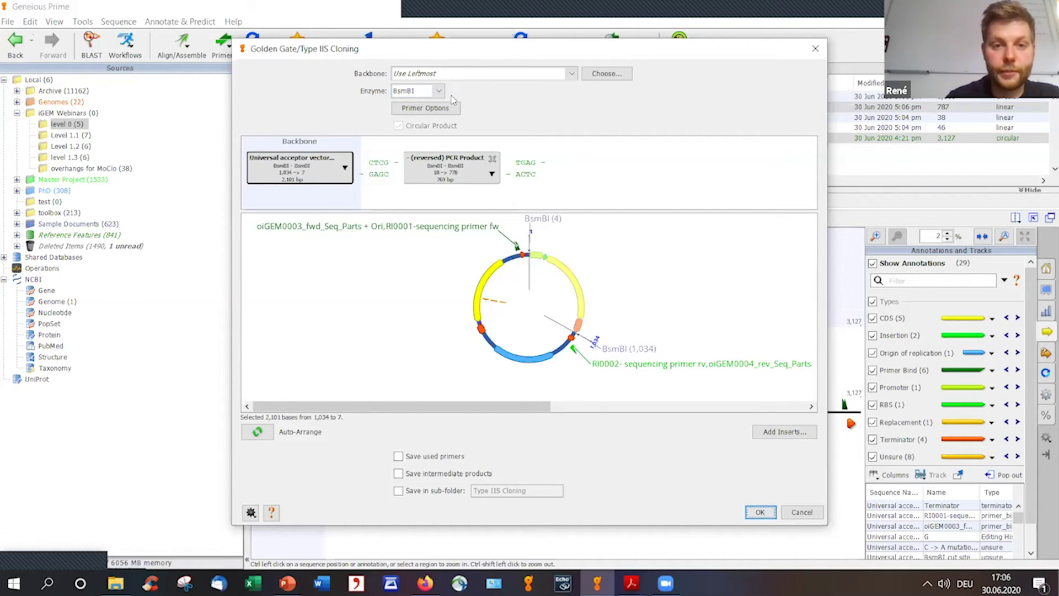
{"action": "left_click", "coordinate": [552, 73]}
{"action": "left_click", "coordinate": [572, 73]}
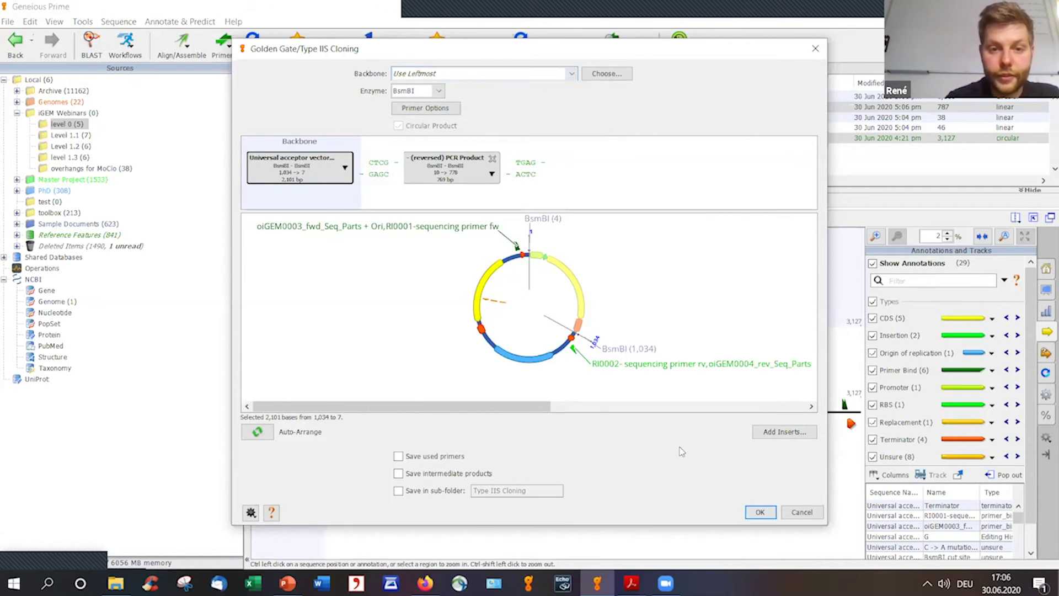
{"action": "left_click", "coordinate": [758, 510]}
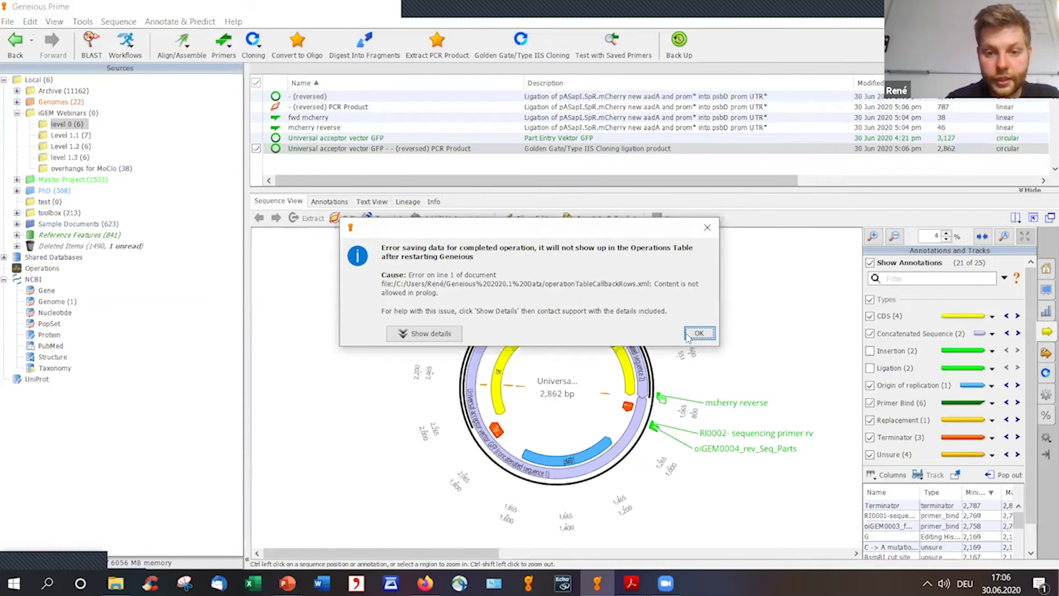
{"action": "left_click", "coordinate": [698, 333]}
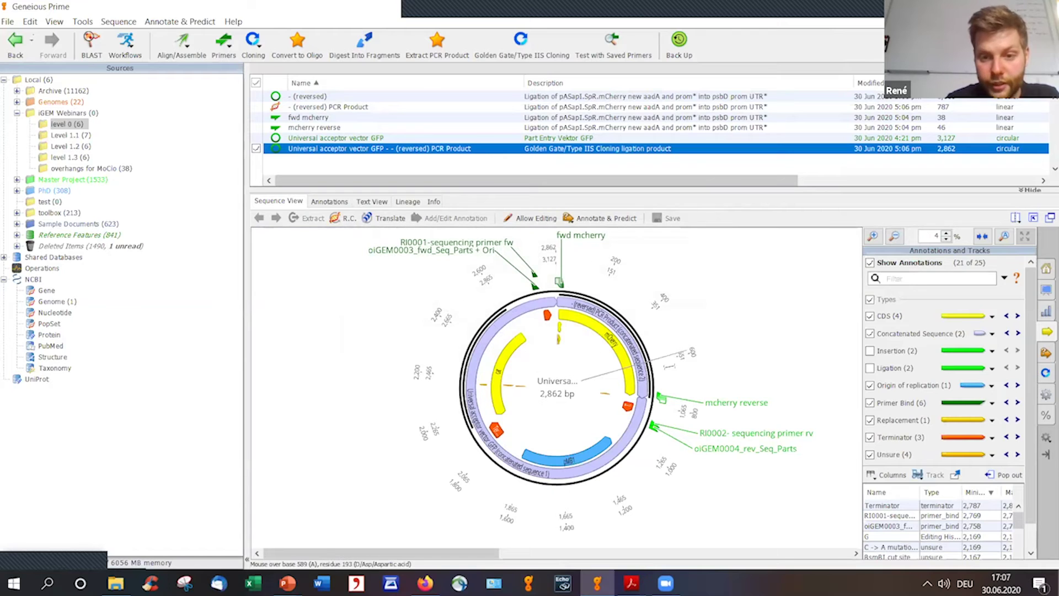
Rename the Golden Gate ligation product as lvl0 mcherry.
{"action": "right_click", "coordinate": [317, 150]}
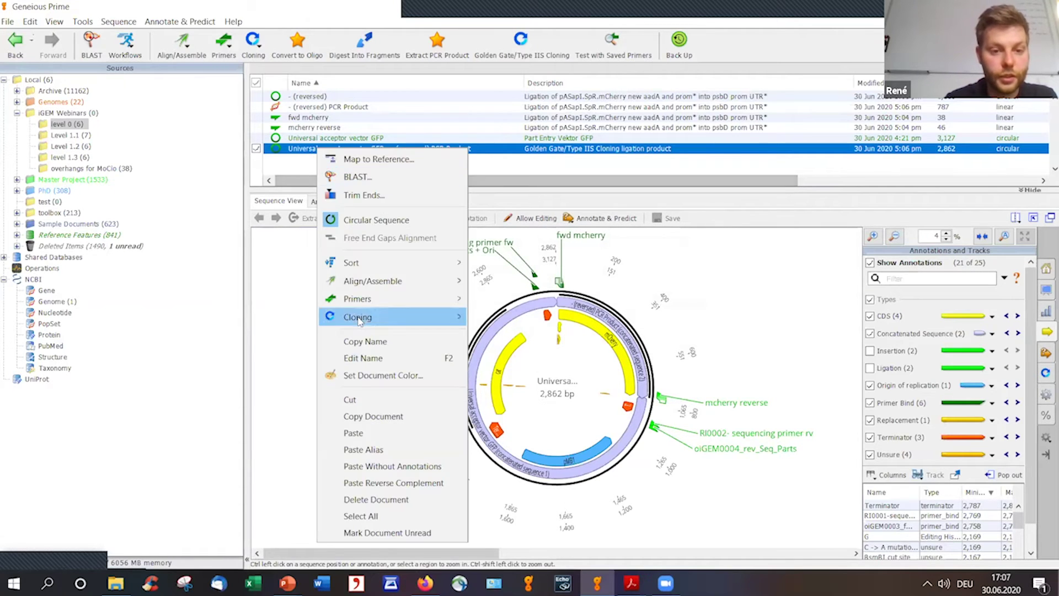
{"action": "left_click", "coordinate": [363, 358]}
{"action": "type", "text": "lvl0 mche"}
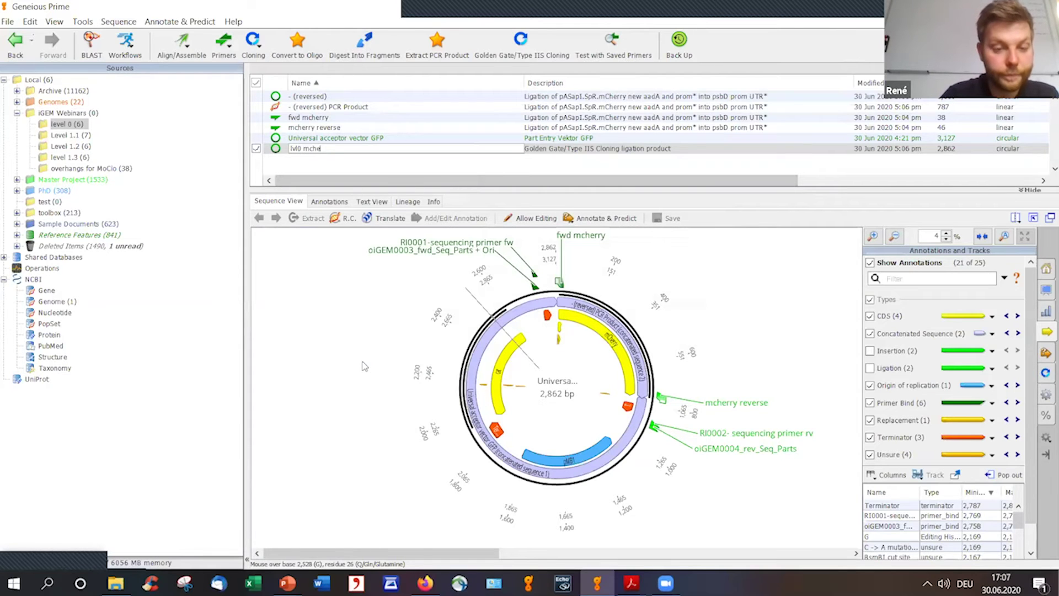
{"action": "type", "text": "rry"}
{"action": "key", "text": "Return"}
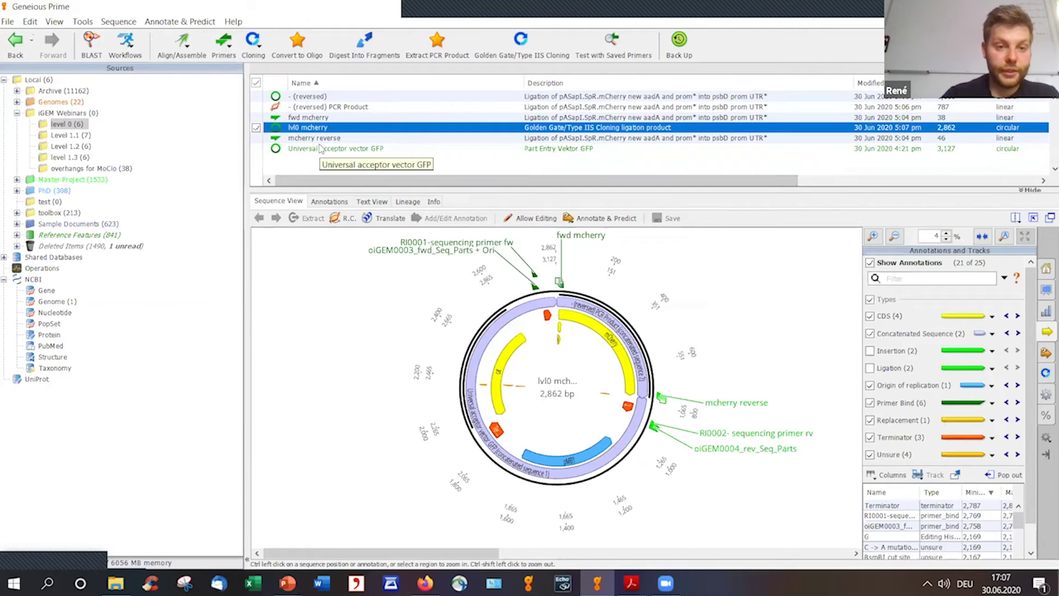
{"action": "left_click", "coordinate": [71, 146]}
{"action": "left_click", "coordinate": [298, 169]}
{"action": "key", "text": "ctrl+a"}
{"action": "left_click", "coordinate": [298, 168]}
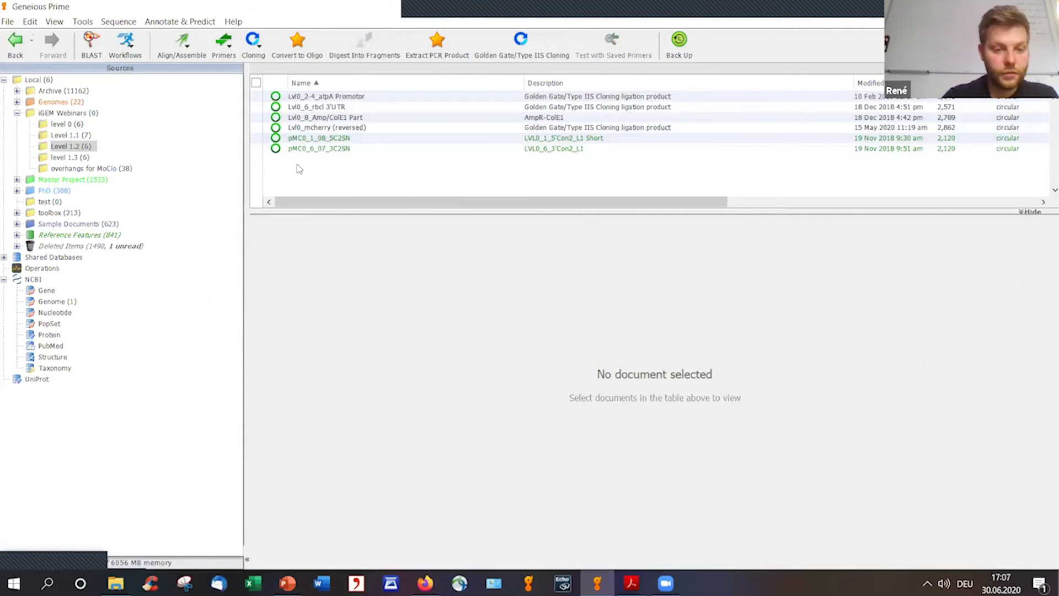
Review the level 0 parts in the Level 1.1 folder, including the promoter, RBS, CCR enzyme, terminator and 3' connector.
{"action": "left_click", "coordinate": [73, 136]}
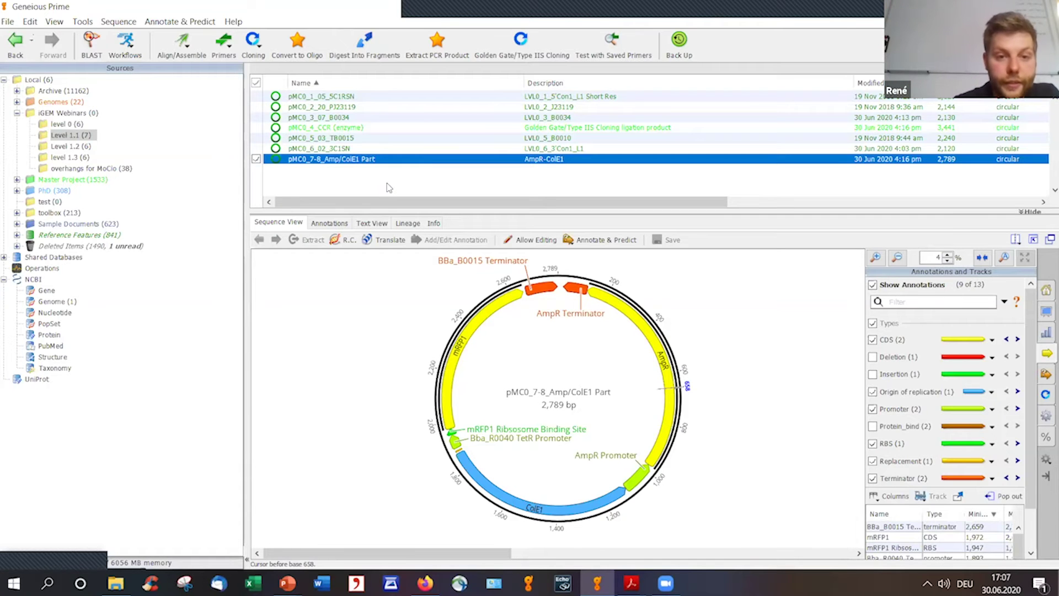
{"action": "left_click", "coordinate": [337, 107]}
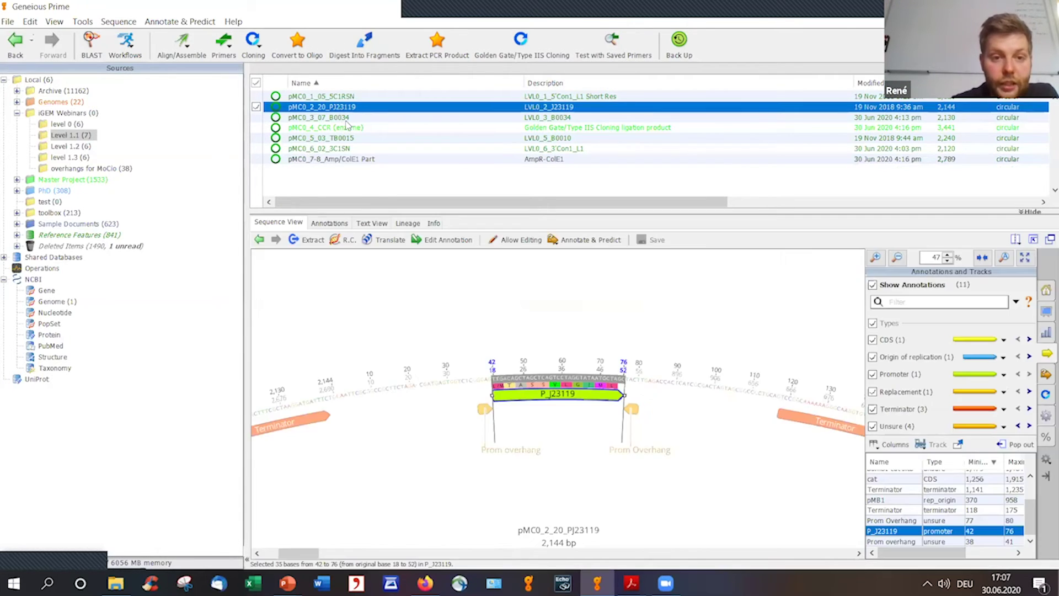
{"action": "left_click", "coordinate": [346, 120]}
{"action": "left_click", "coordinate": [348, 130]}
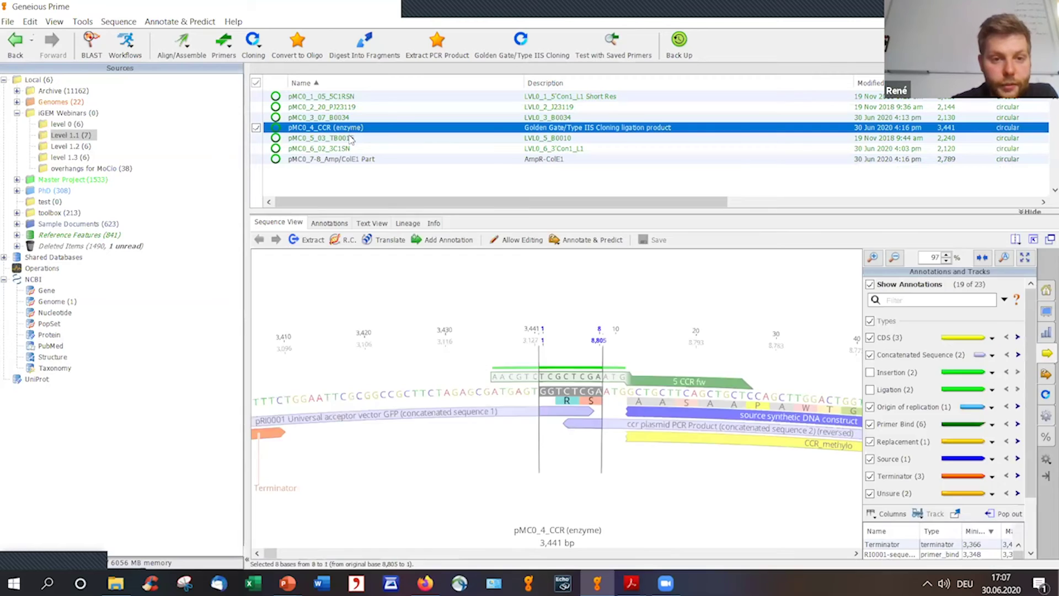
{"action": "left_click", "coordinate": [348, 138]}
{"action": "left_click", "coordinate": [348, 149]}
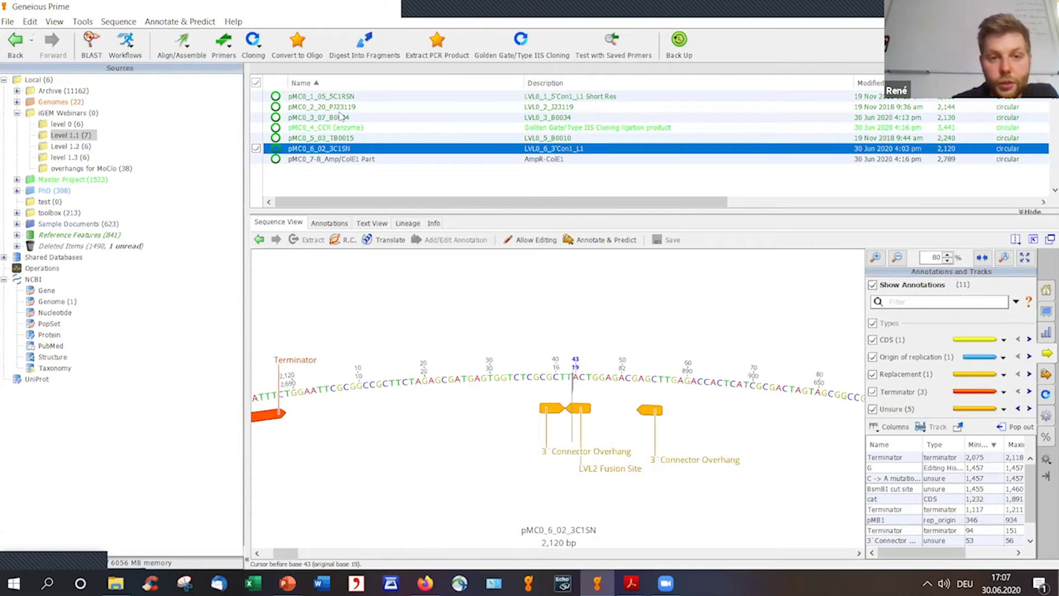
{"action": "left_click", "coordinate": [343, 111]}
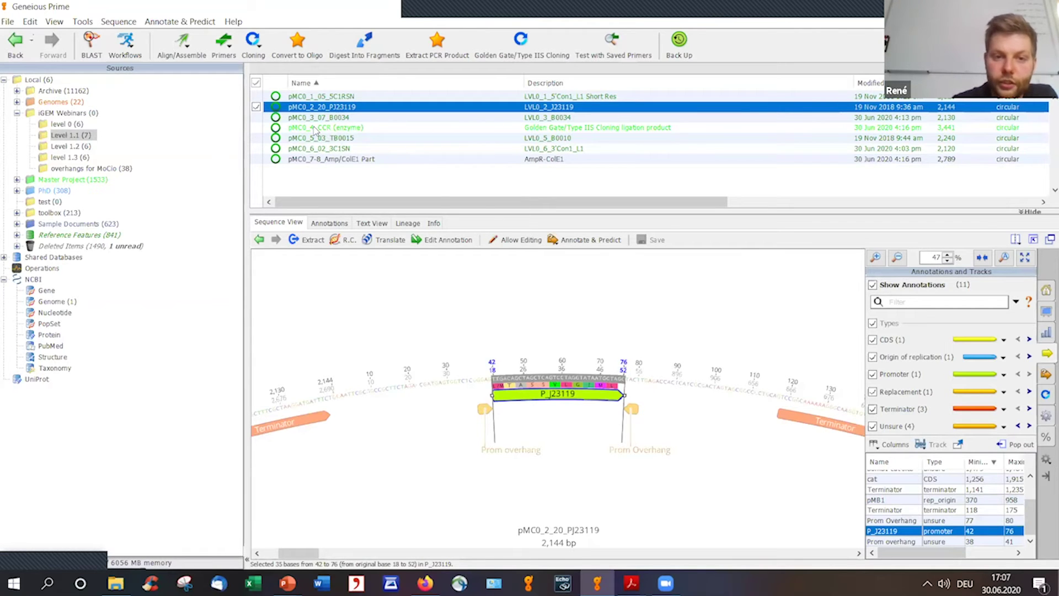
{"action": "left_click", "coordinate": [365, 141]}
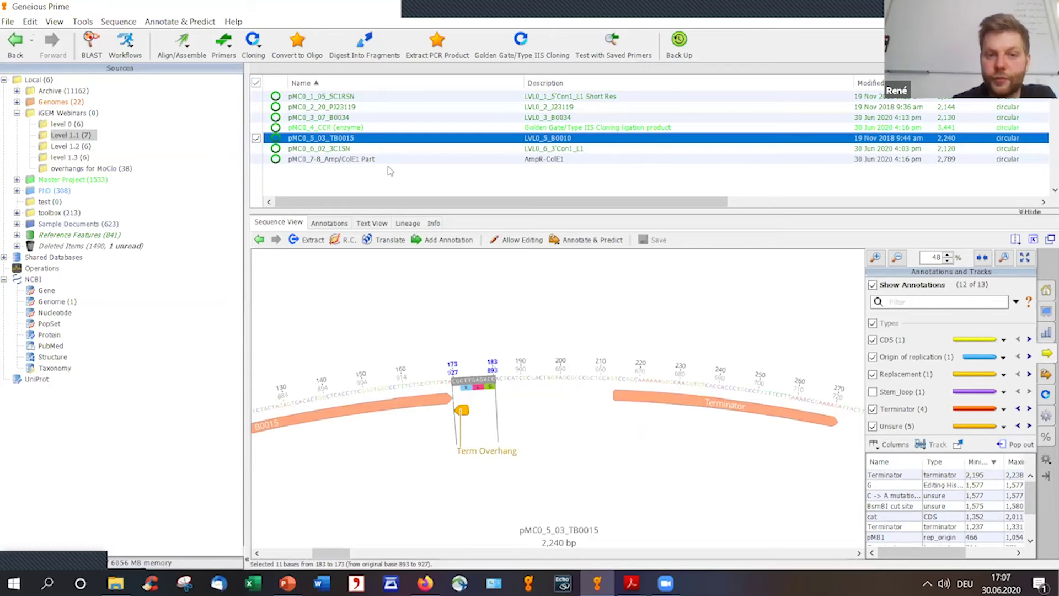
{"action": "left_click", "coordinate": [356, 149]}
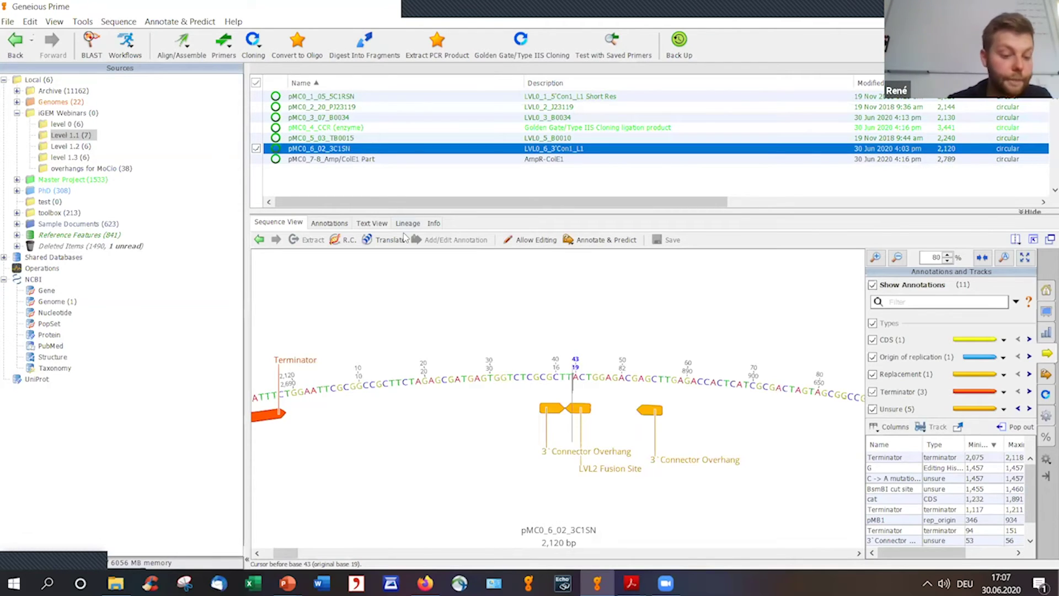
{"action": "left_click", "coordinate": [397, 186]}
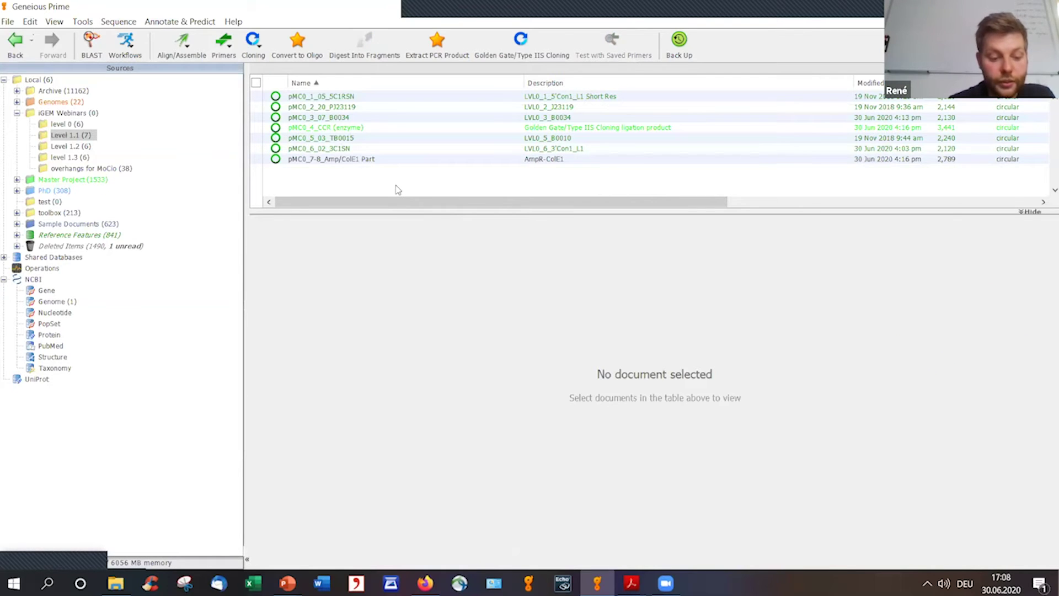
Start Golden Gate/Type IIS Cloning with all level 0 parts in the Level 1.1 folder and check the overhangs between the fragments.
{"action": "left_click", "coordinate": [363, 128]}
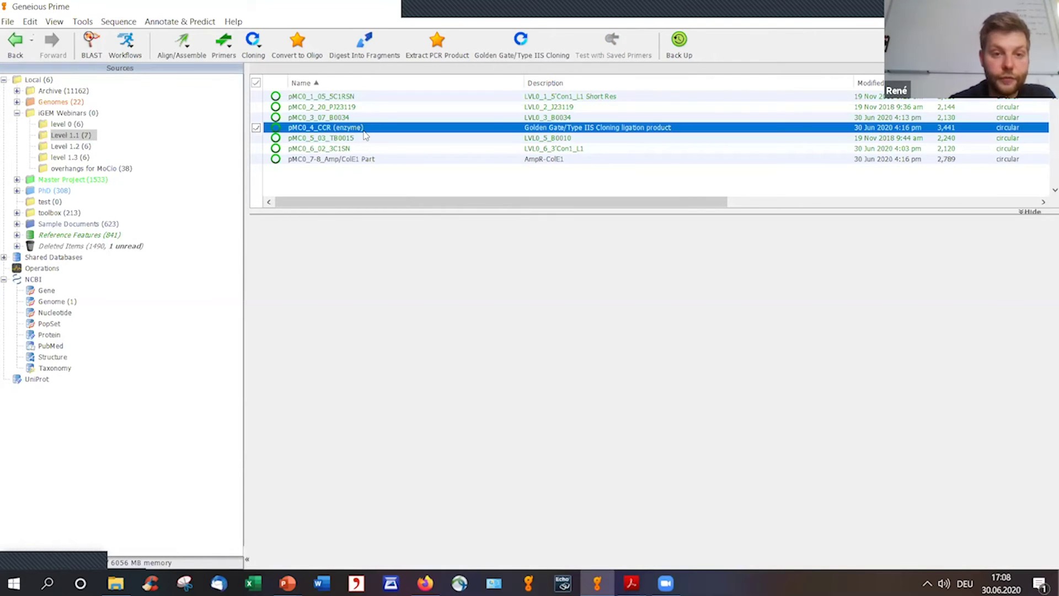
{"action": "left_click", "coordinate": [361, 179]}
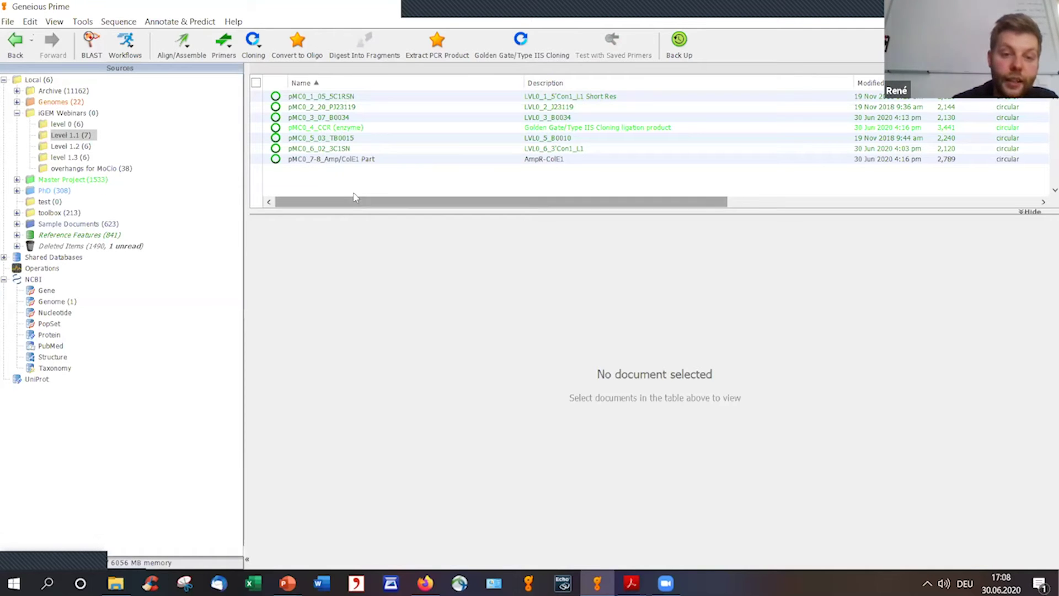
{"action": "key", "text": "ctrl+a"}
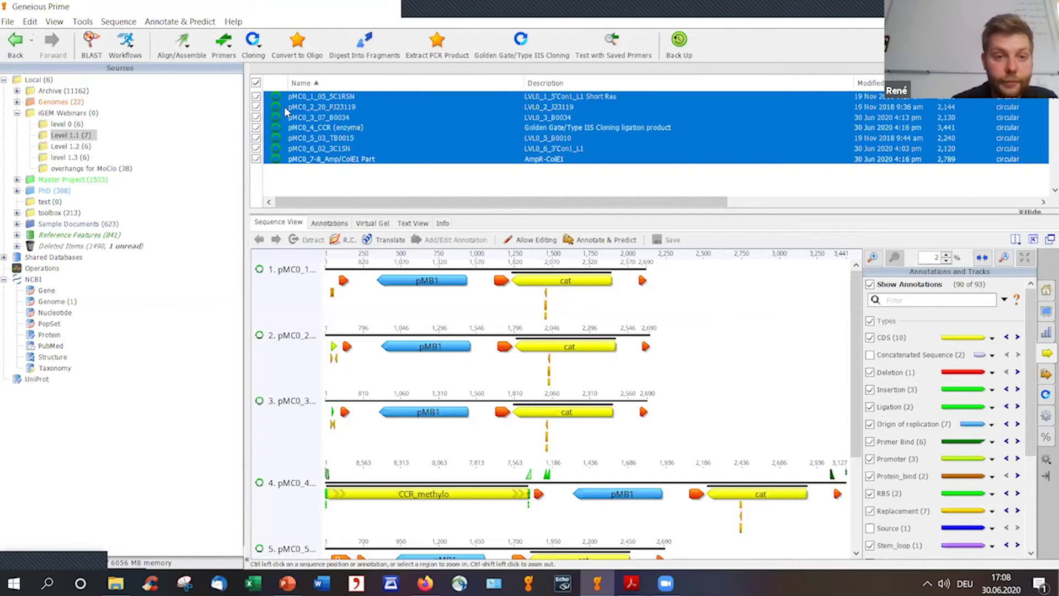
{"action": "left_click", "coordinate": [253, 41]}
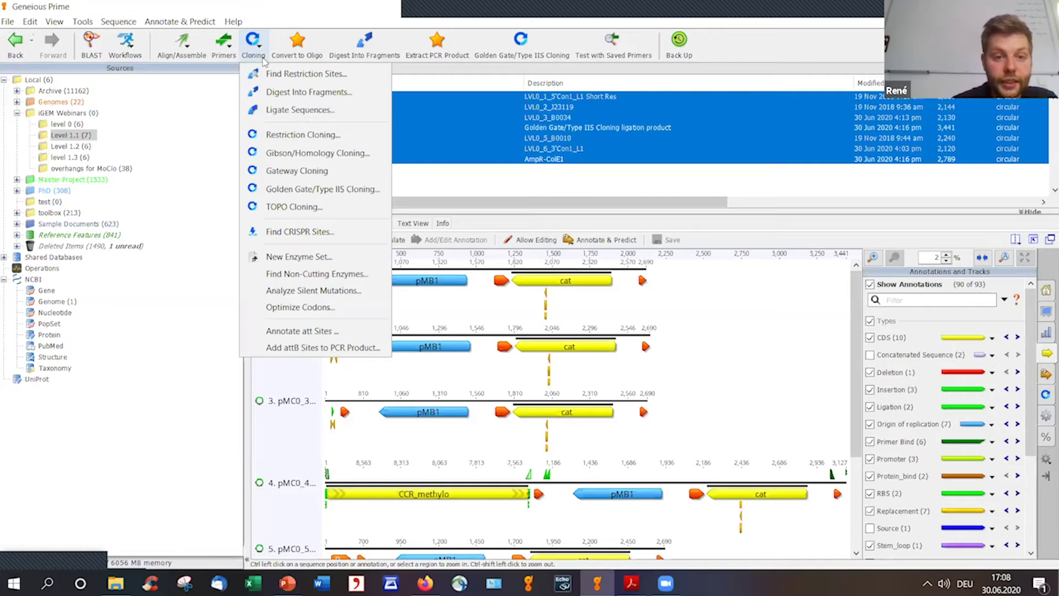
{"action": "left_click", "coordinate": [303, 191]}
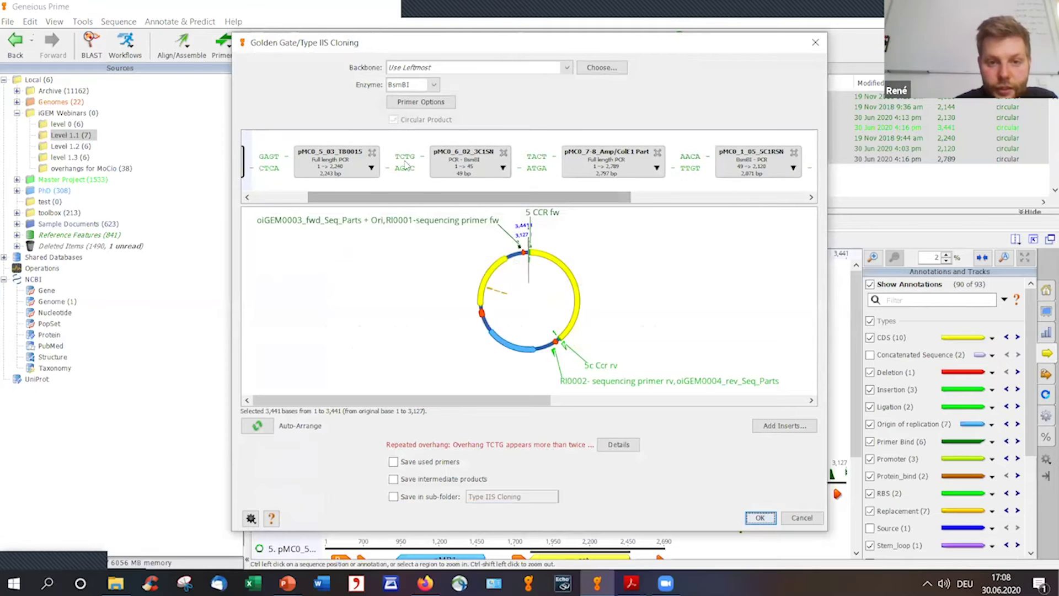
{"action": "left_click_drag", "start_coordinate": [416, 200], "coordinate": [325, 217]}
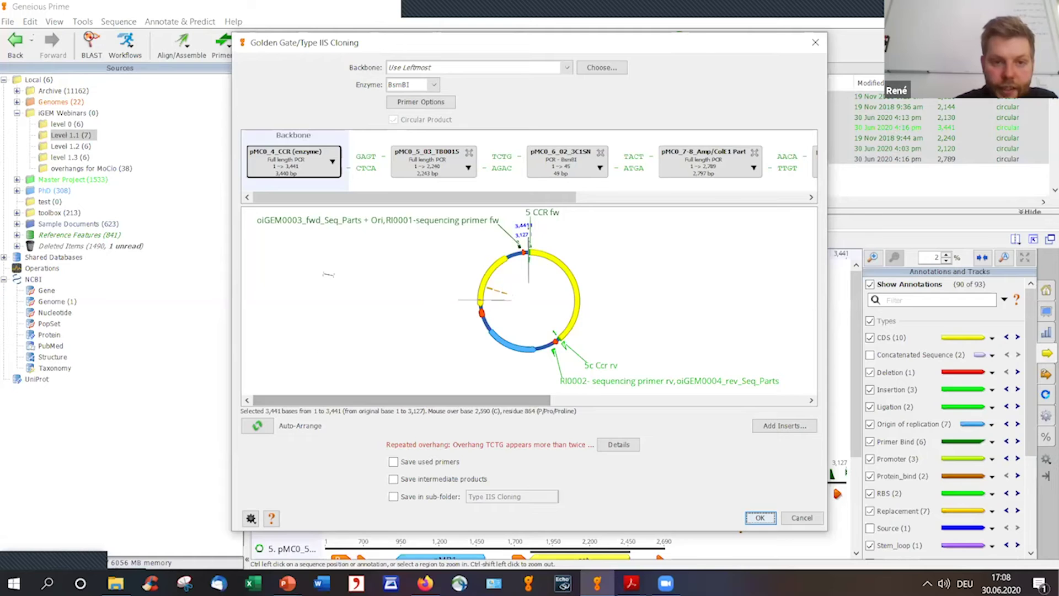
{"action": "left_click_drag", "start_coordinate": [399, 197], "coordinate": [361, 199]}
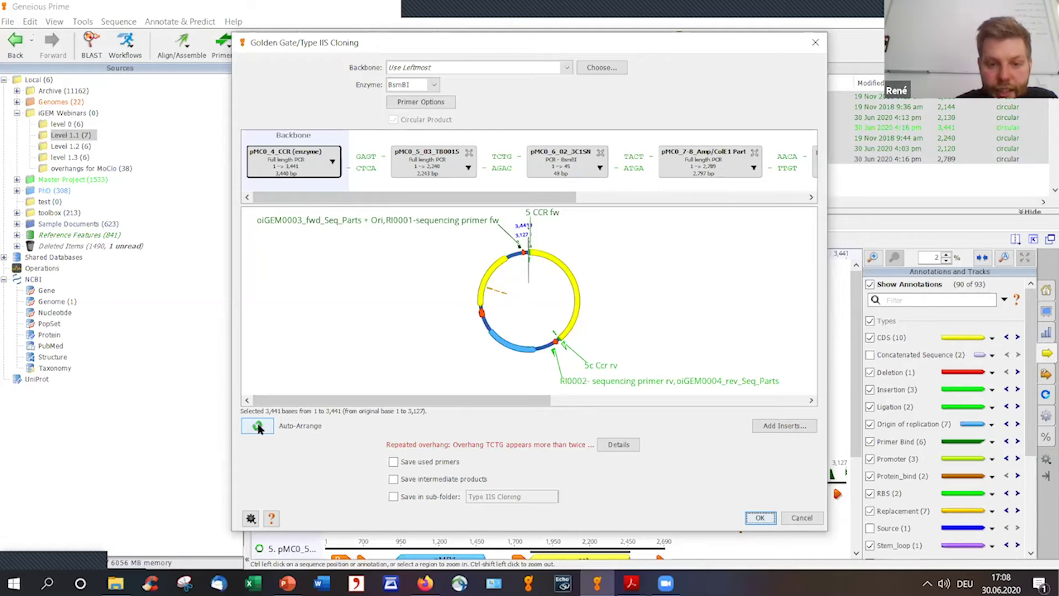
Set the enzyme to BsaI, check the fragment order, and assemble the Level 1.1 parts with the leftmost sequence as backbone.
{"action": "left_click", "coordinate": [401, 84]}
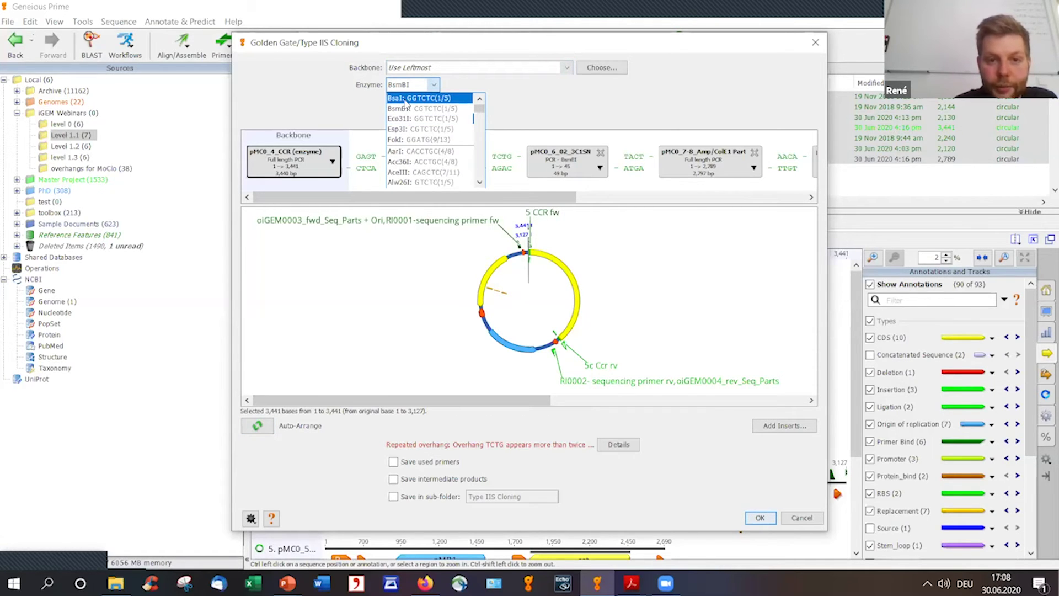
{"action": "left_click", "coordinate": [405, 98]}
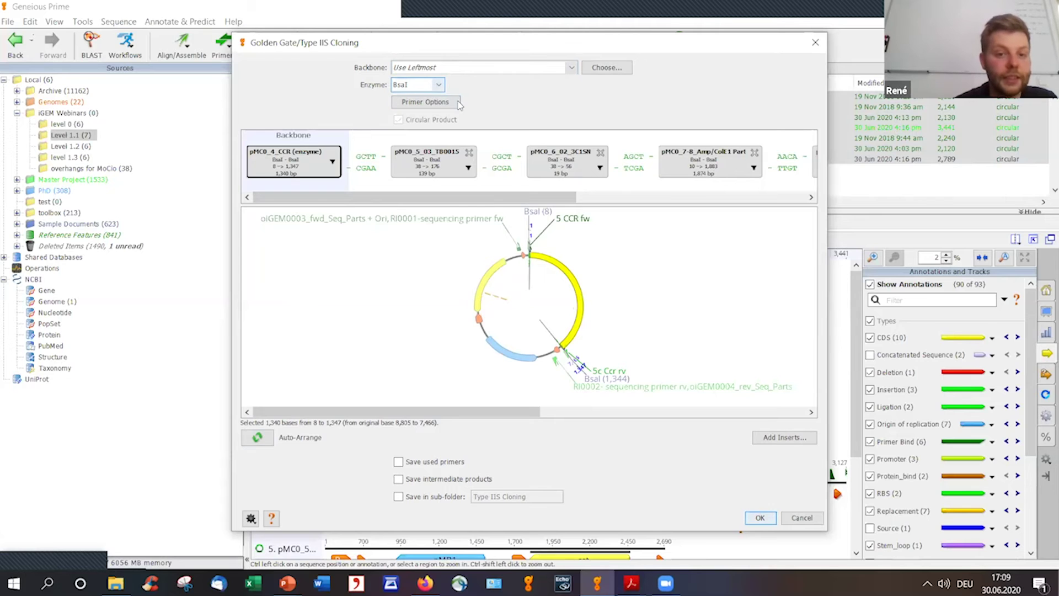
{"action": "left_click_drag", "start_coordinate": [448, 197], "coordinate": [385, 214]}
{"action": "left_click_drag", "start_coordinate": [535, 203], "coordinate": [668, 144]}
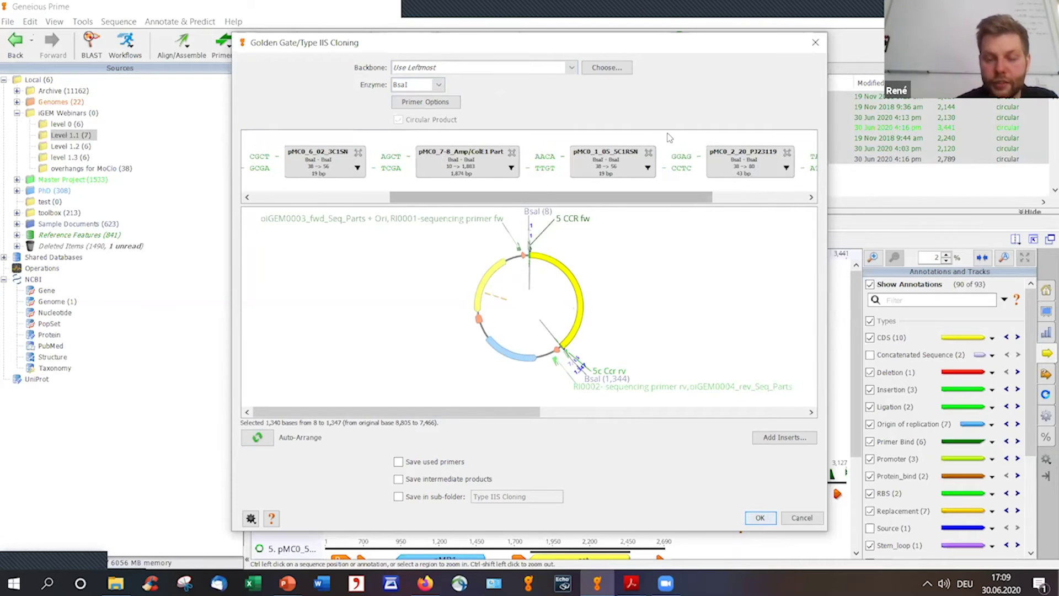
{"action": "left_click_drag", "start_coordinate": [554, 198], "coordinate": [418, 208]}
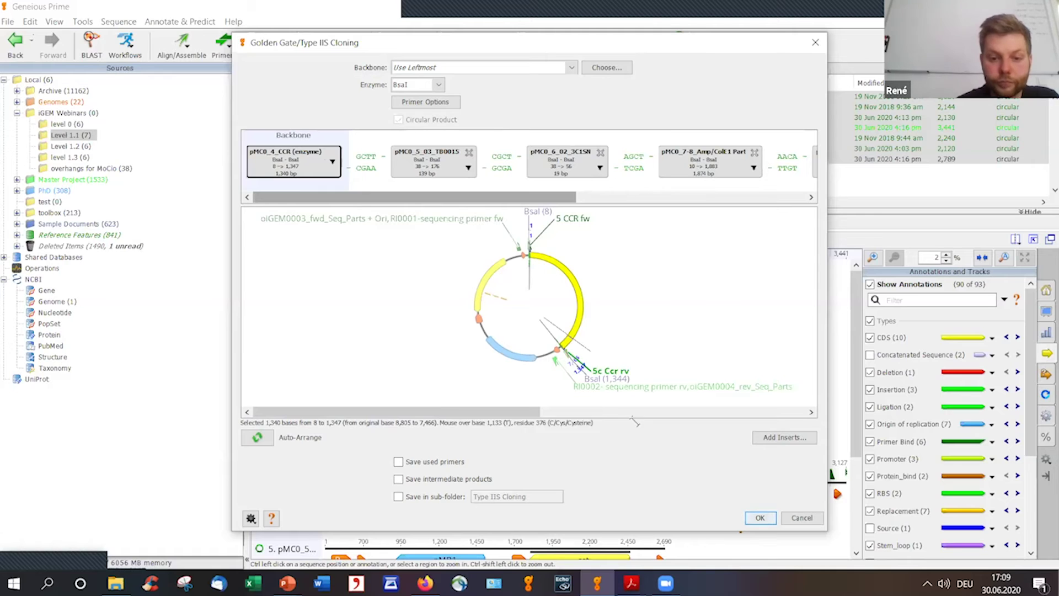
{"action": "left_click", "coordinate": [760, 517]}
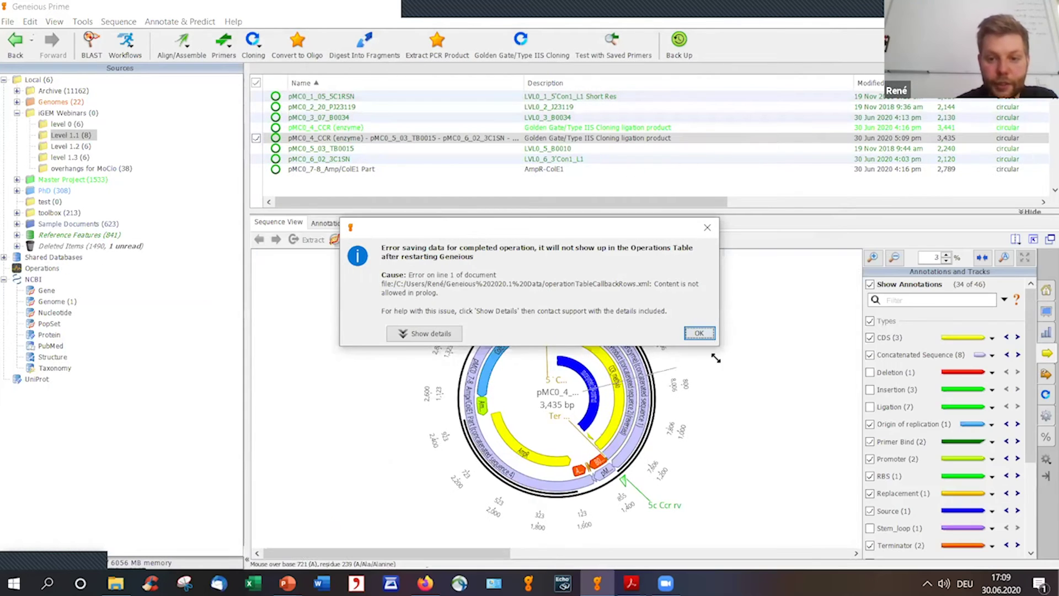
{"action": "left_click", "coordinate": [698, 333]}
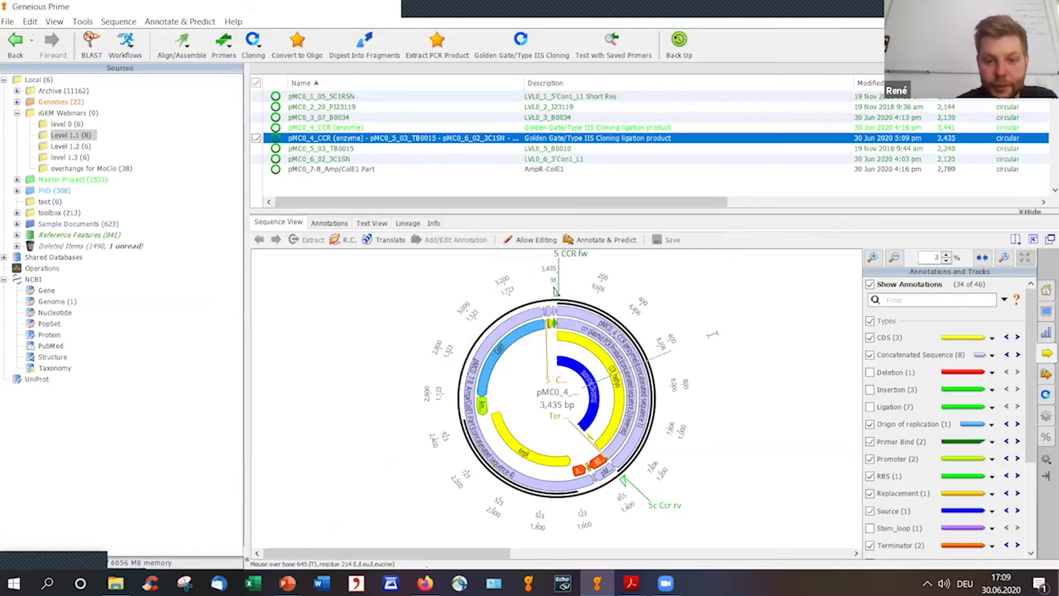
Inspect the promoter and RBS junctions of the Level 1.1 ligation product and rename it as lvl1.1.
{"action": "left_click", "coordinate": [865, 255]}
{"action": "left_click", "coordinate": [866, 256]}
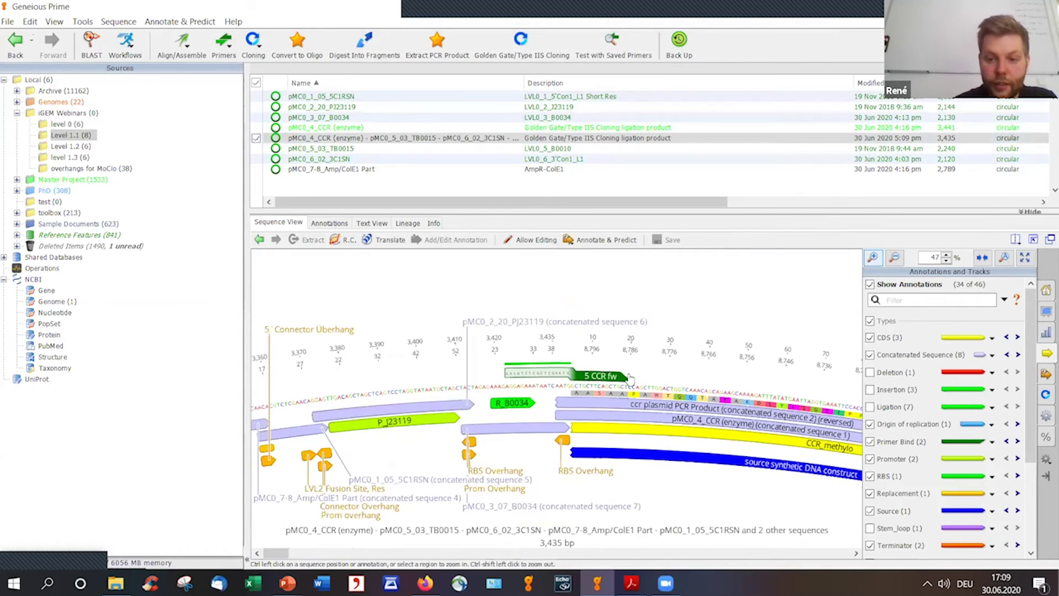
{"action": "left_click", "coordinate": [866, 255]}
{"action": "scroll", "coordinate": [621, 367], "scroll_direction": "up", "scroll_amount": 3}
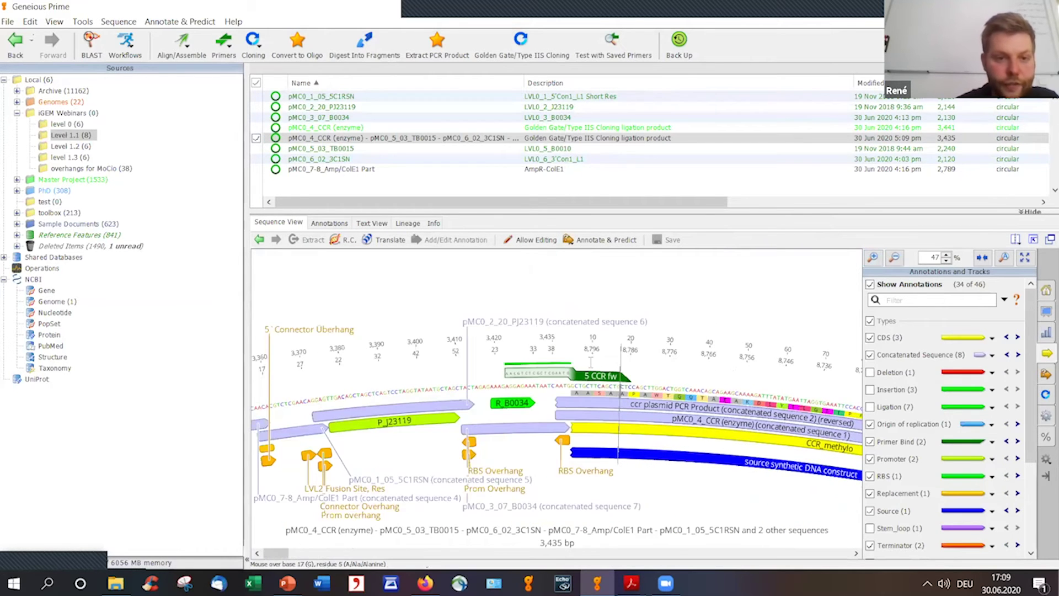
{"action": "right_click", "coordinate": [319, 139]}
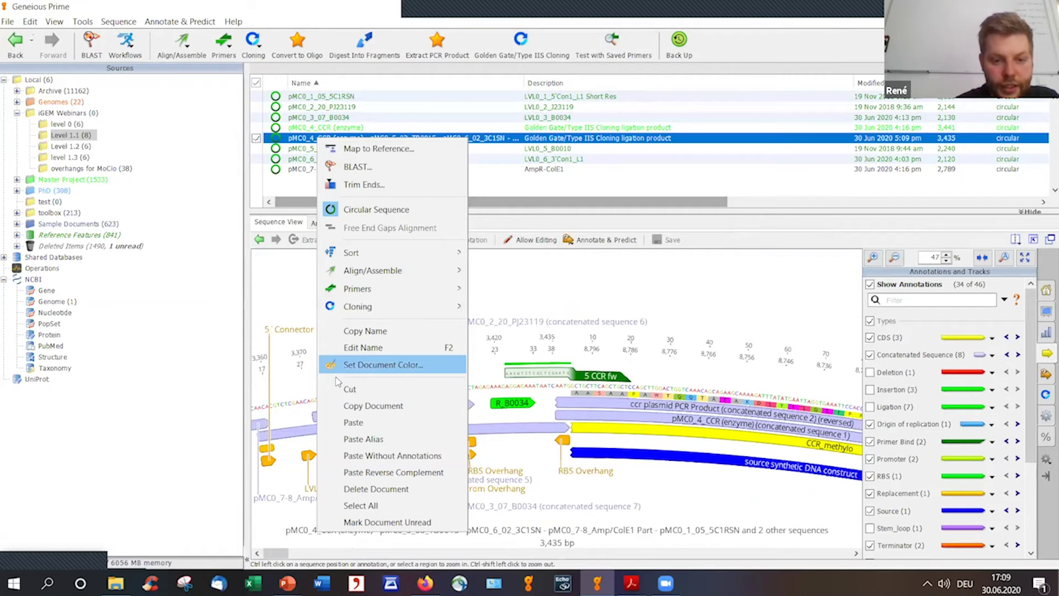
{"action": "left_click", "coordinate": [362, 348]}
{"action": "key", "text": "BackSpace"}
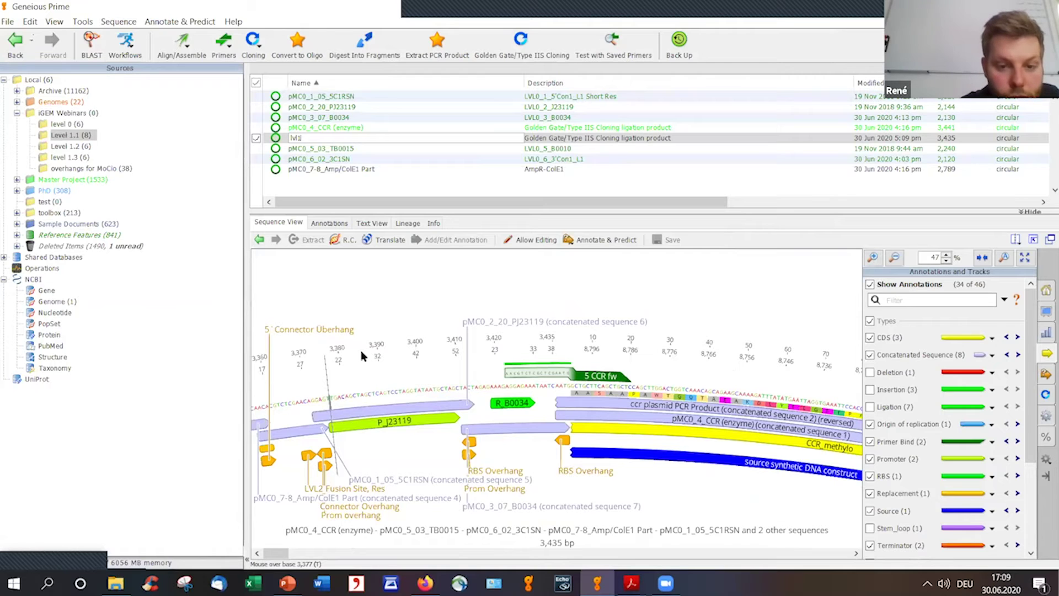
{"action": "type", "text": "lvl1.1"}
{"action": "key", "text": "Return"}
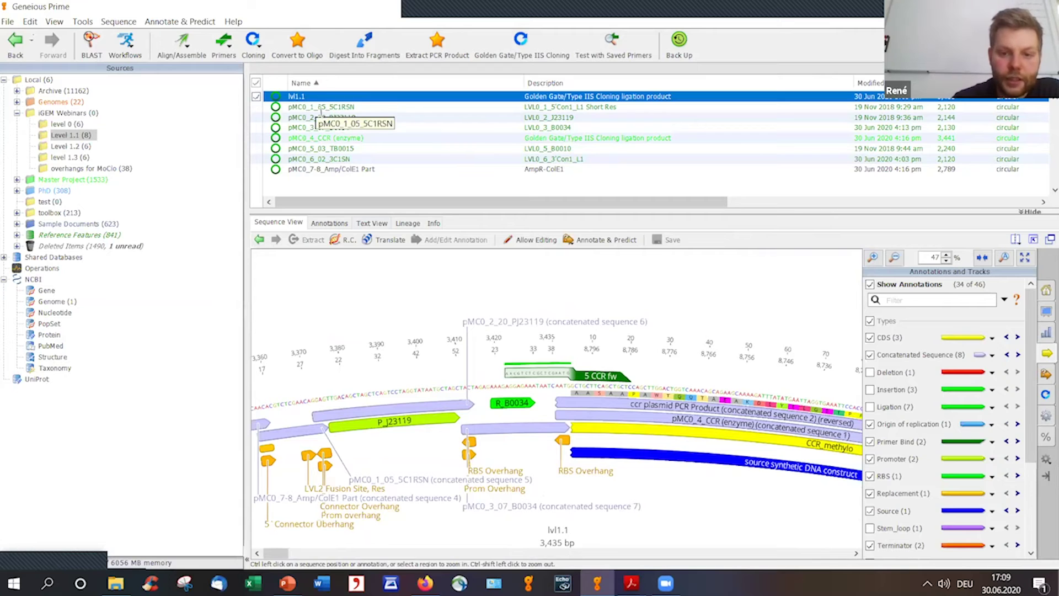
{"action": "left_click", "coordinate": [895, 258]}
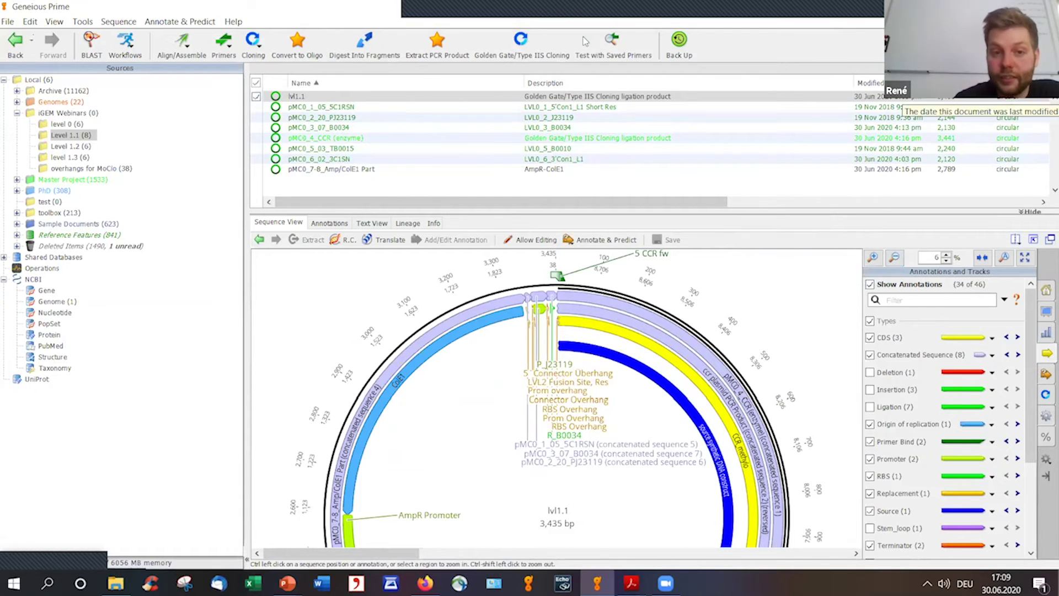
{"action": "left_click", "coordinate": [425, 98]}
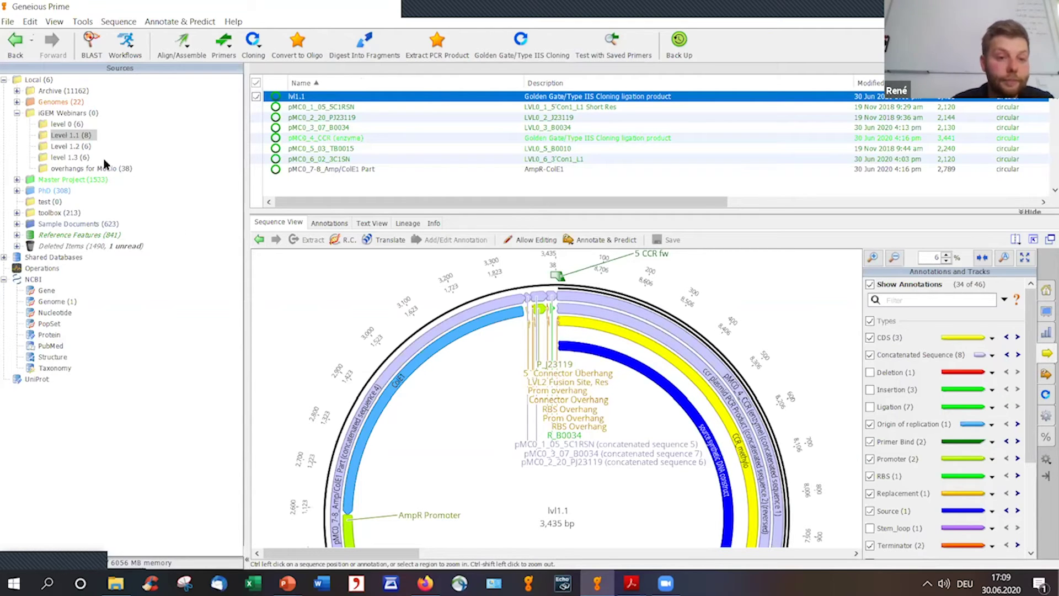
Copy lvl0 mcherry from the level 0 folder into the Level 1.2 folder and delete Lvl0_mcherry (reversed) there.
{"action": "left_click", "coordinate": [69, 124]}
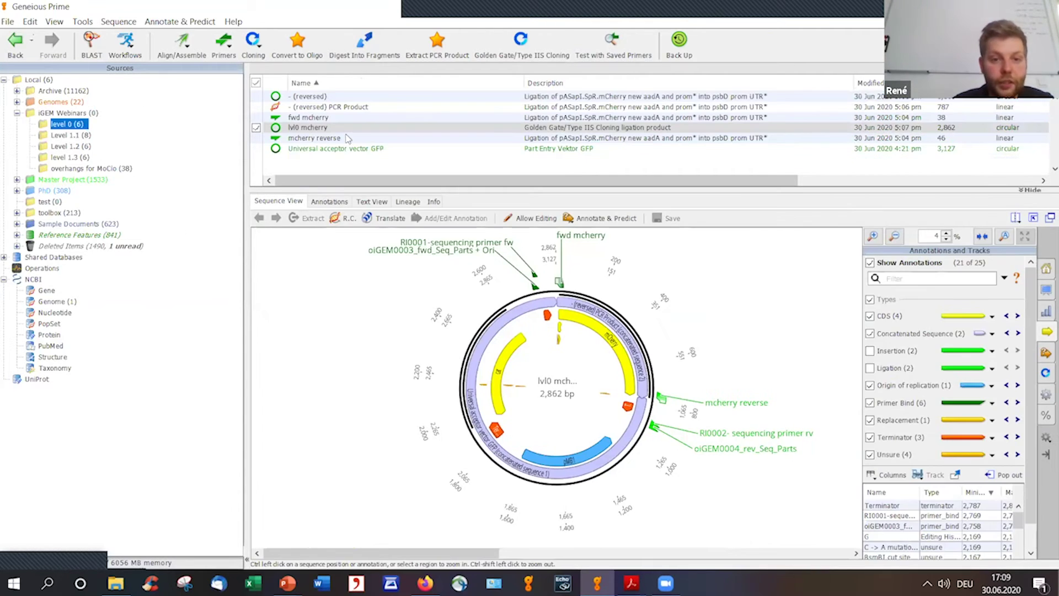
{"action": "left_click", "coordinate": [346, 130]}
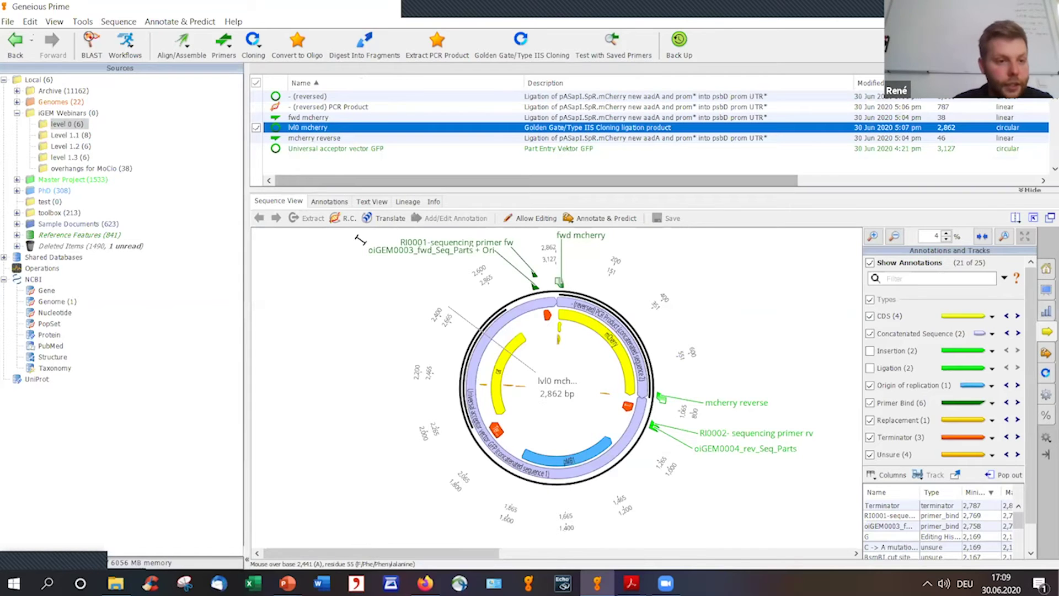
{"action": "left_click", "coordinate": [85, 148]}
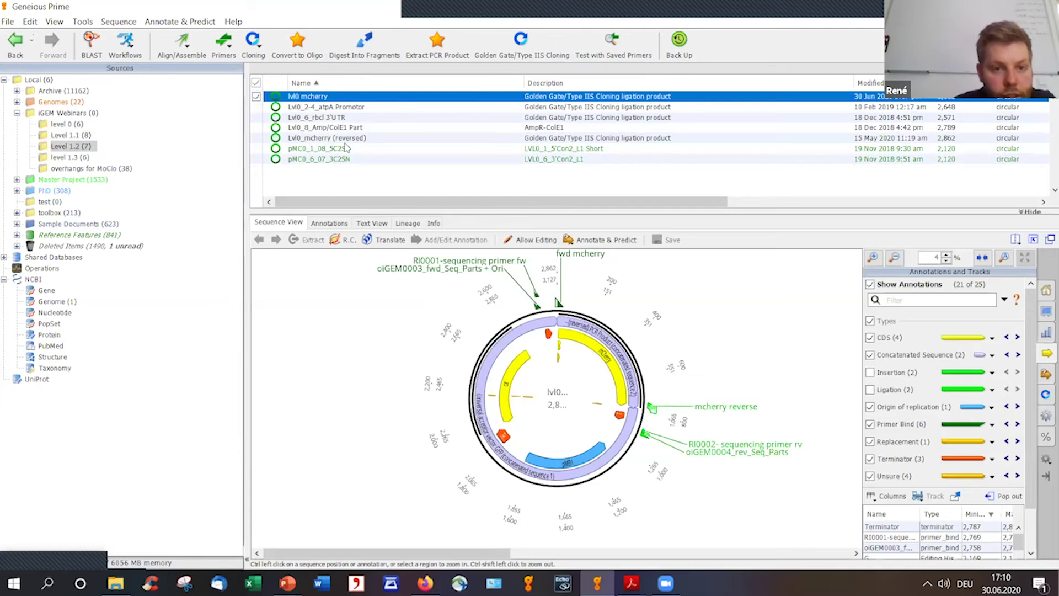
{"action": "left_click", "coordinate": [345, 141]}
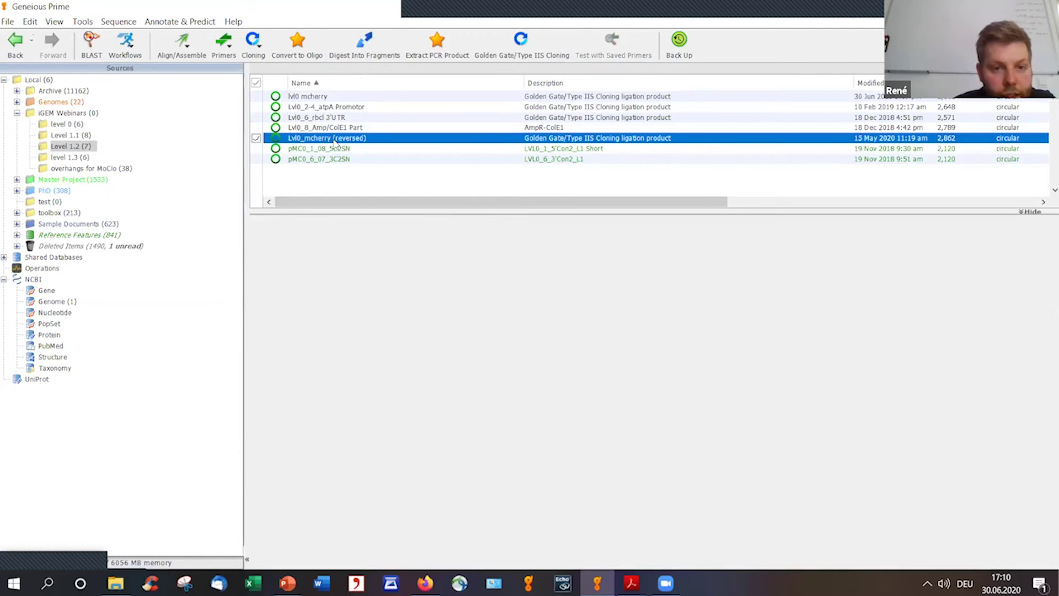
{"action": "key", "text": "Delete"}
{"action": "key", "text": "Return"}
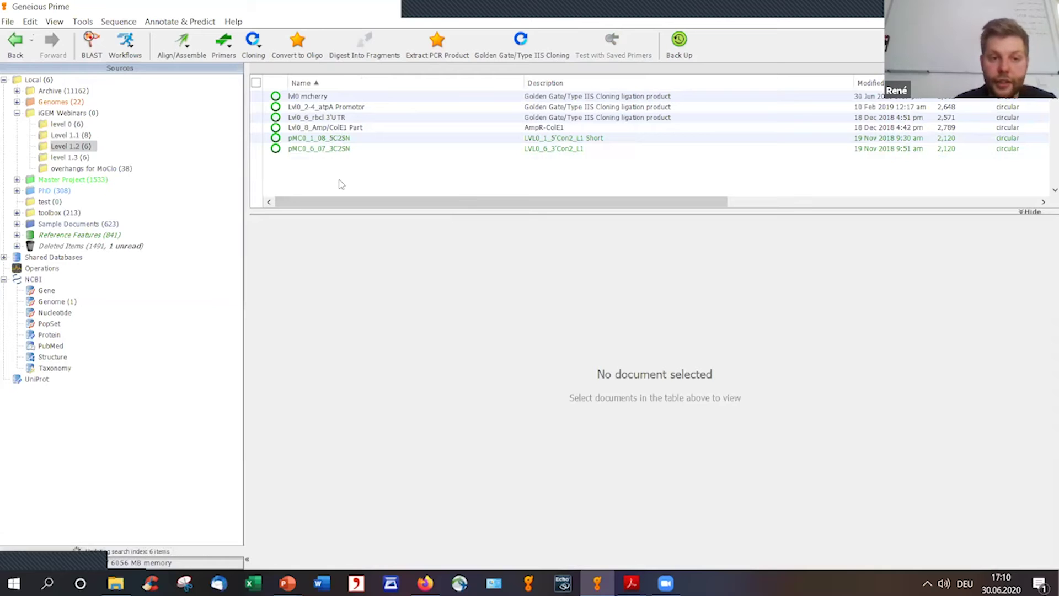
Assemble all level 0 parts in the Level 1.2 folder by Golden Gate/Type IIS Cloning with BsaI, using the leftmost sequence as backbone.
{"action": "key", "text": "ctrl+a"}
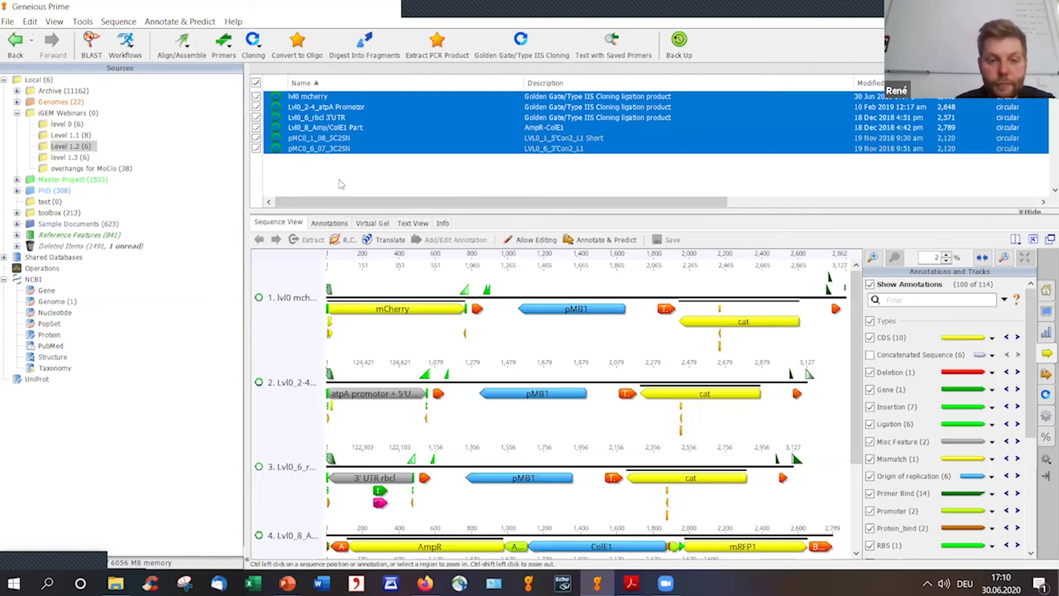
{"action": "left_click", "coordinate": [266, 50]}
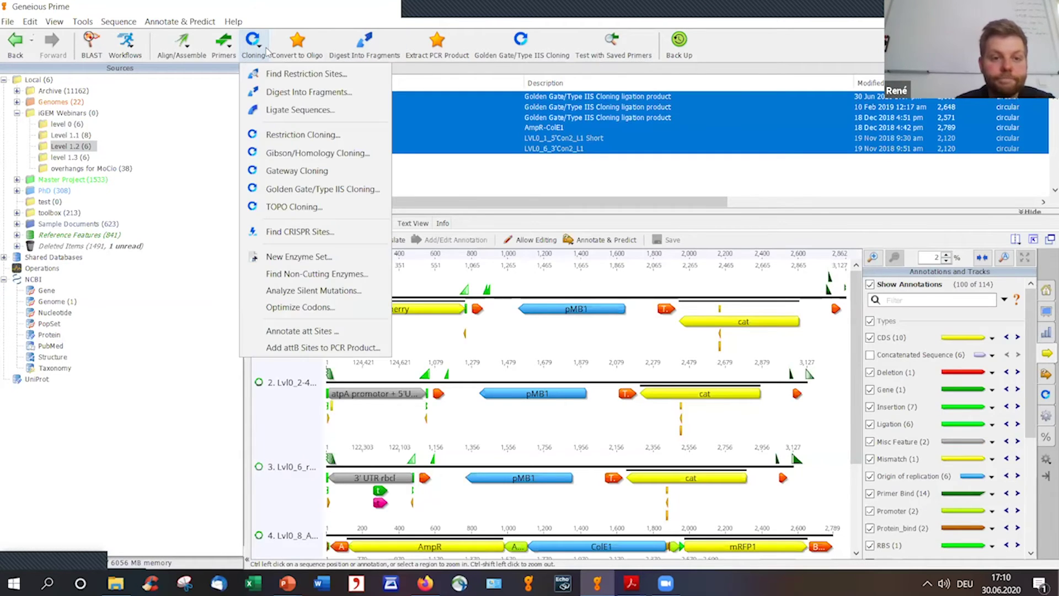
{"action": "left_click", "coordinate": [325, 189]}
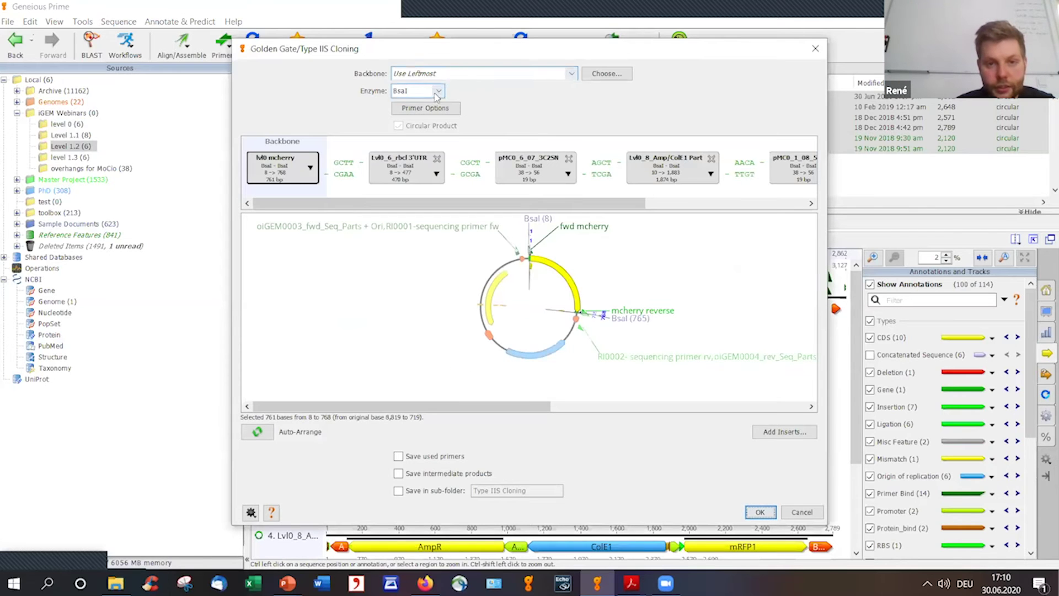
{"action": "left_click_drag", "start_coordinate": [450, 408], "coordinate": [712, 419]}
{"action": "left_click", "coordinate": [760, 512]}
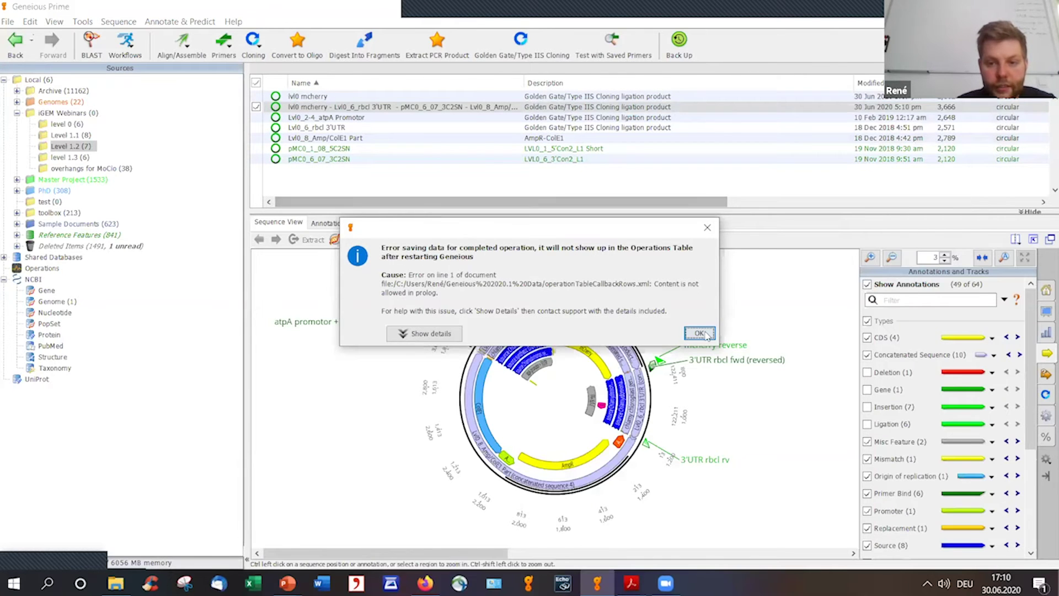
{"action": "left_click", "coordinate": [694, 331]}
Rename the Level 1.2 ligation product as lvl1.2.
{"action": "right_click", "coordinate": [394, 114]}
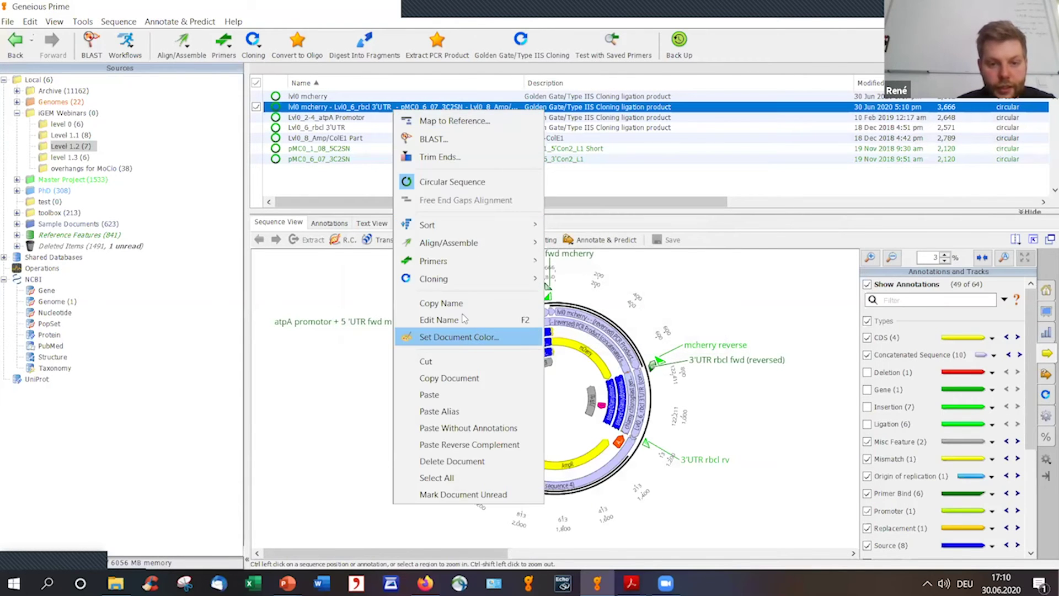
{"action": "left_click", "coordinate": [465, 319]}
{"action": "type", "text": "lvl1.2"}
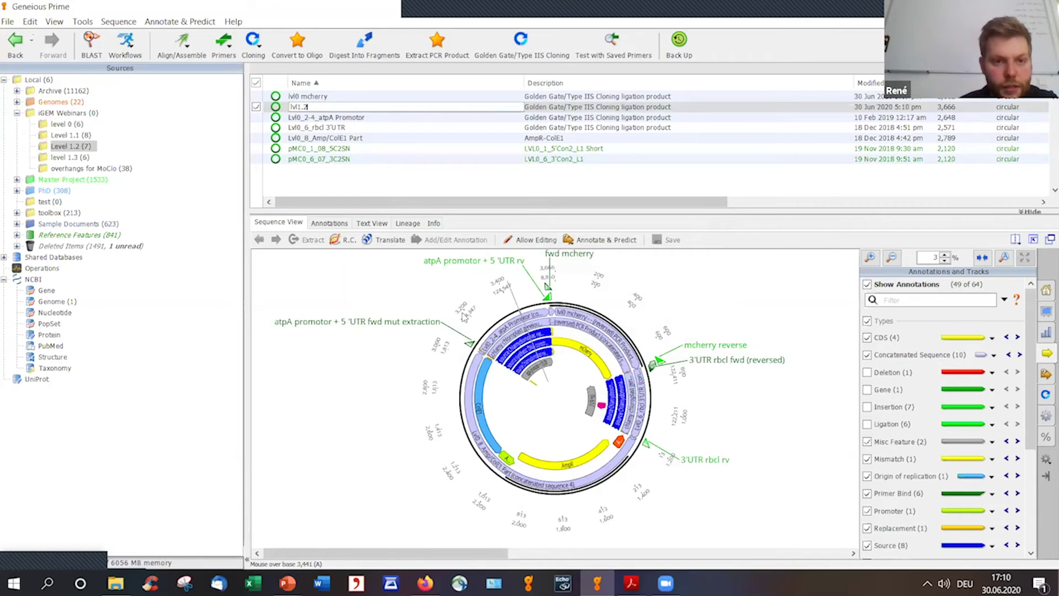
{"action": "key", "text": "Return"}
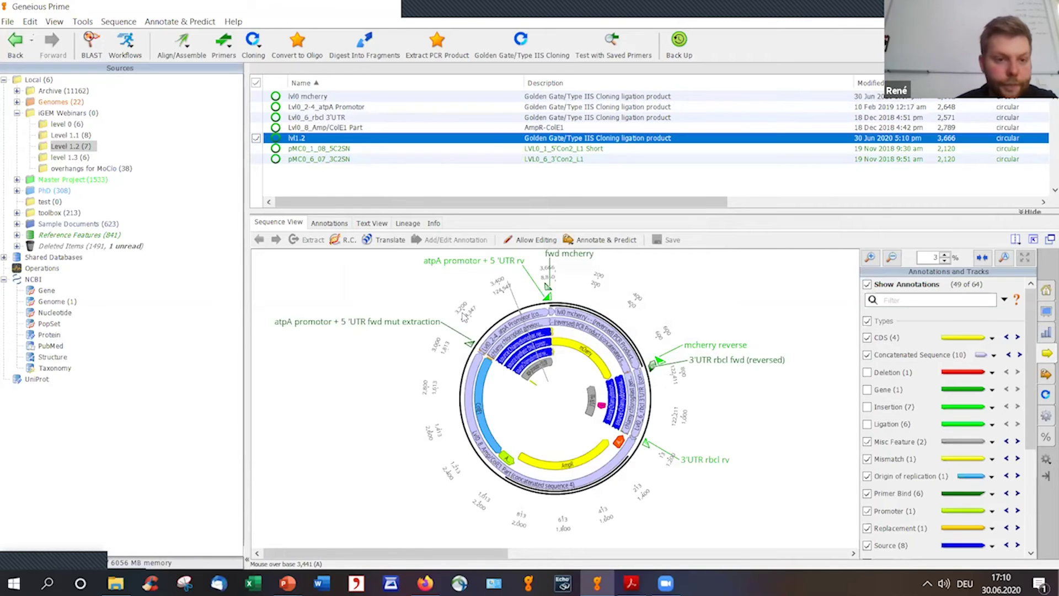
Assemble all level 0 parts in the level 1.3 folder by Golden Gate/Type IIS Cloning with BsaI, using the leftmost sequence as backbone.
{"action": "left_click", "coordinate": [70, 157]}
{"action": "left_click", "coordinate": [349, 187]}
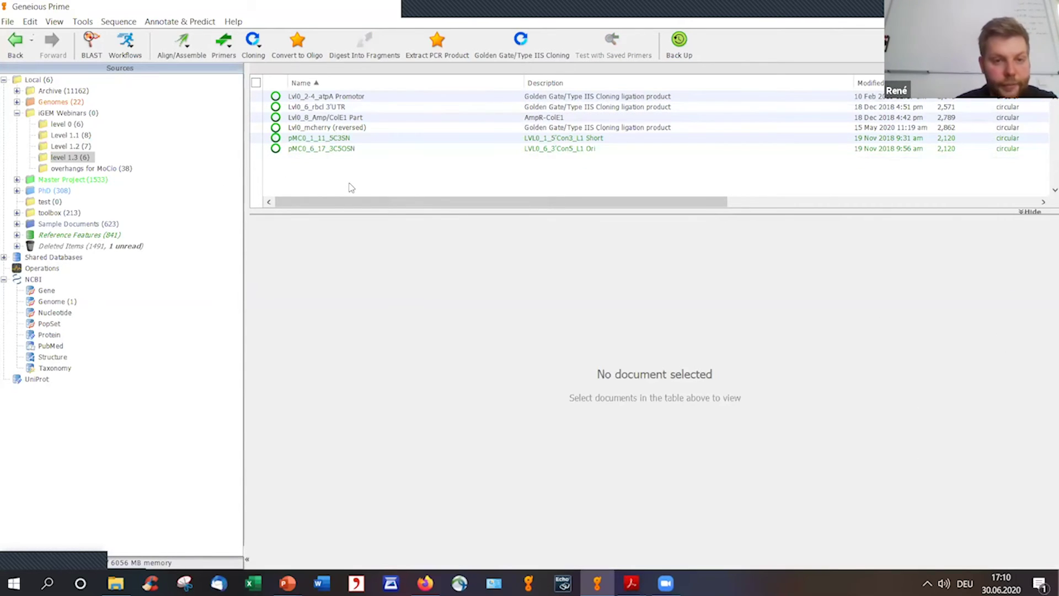
{"action": "key", "text": "ctrl+a"}
{"action": "left_click", "coordinate": [253, 50]}
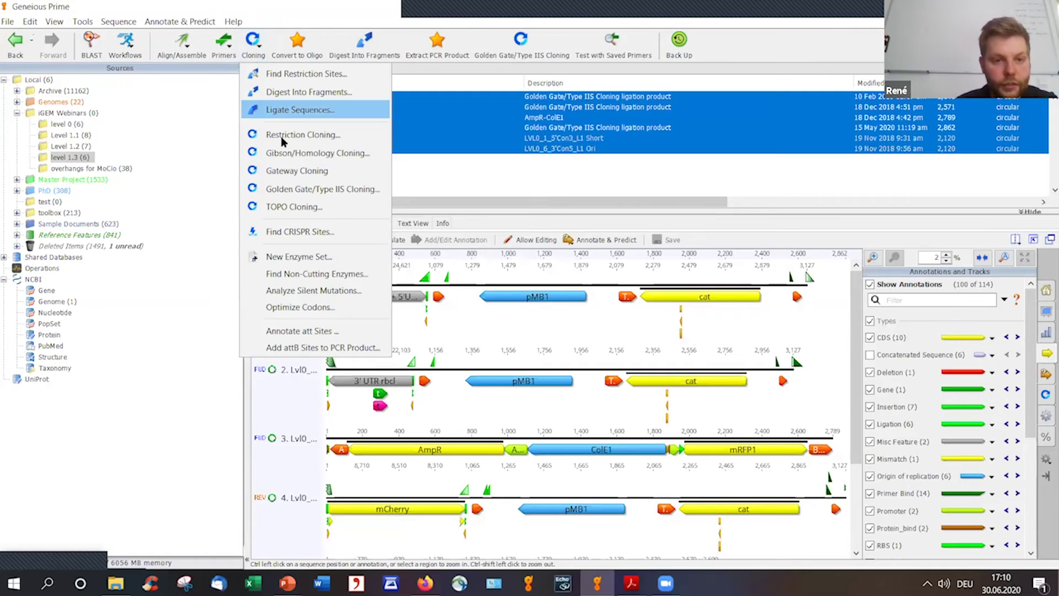
{"action": "left_click", "coordinate": [310, 189]}
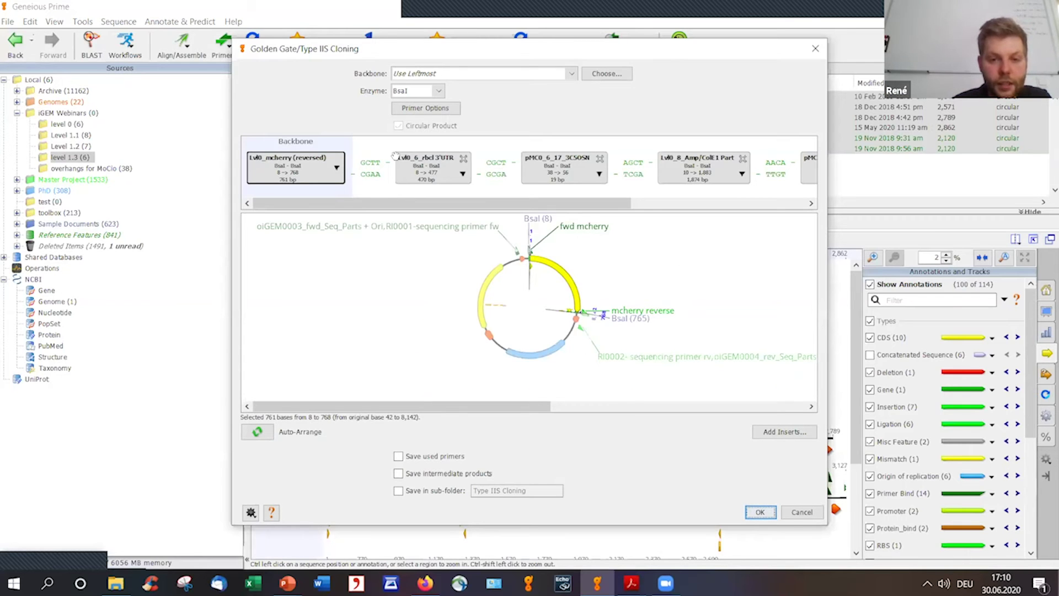
{"action": "left_click", "coordinate": [758, 512]}
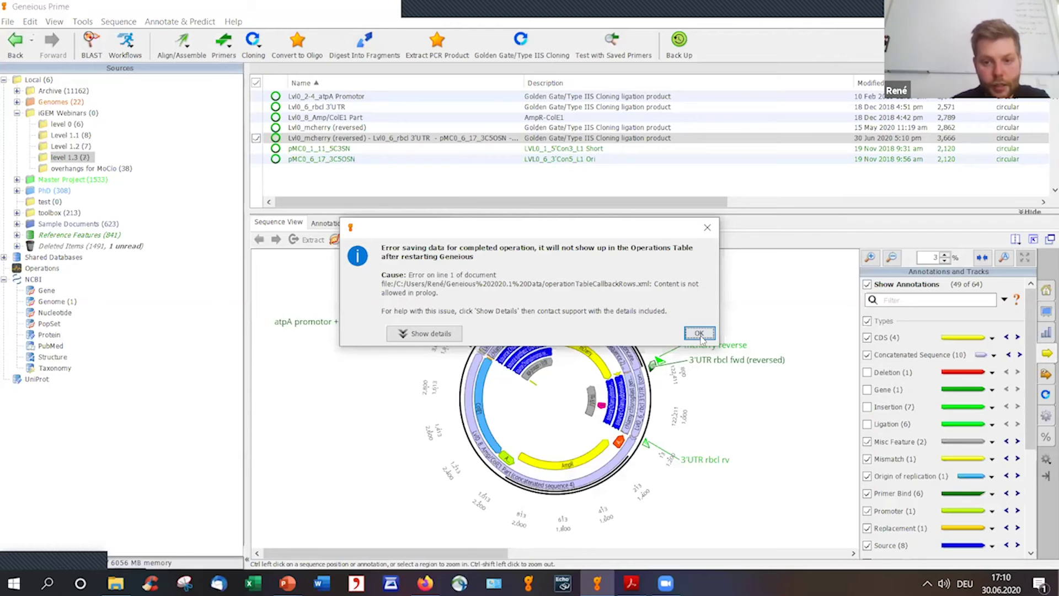
{"action": "left_click", "coordinate": [697, 331]}
Rename the level 1.3 ligation product as lvl1.3.
{"action": "right_click", "coordinate": [450, 139]}
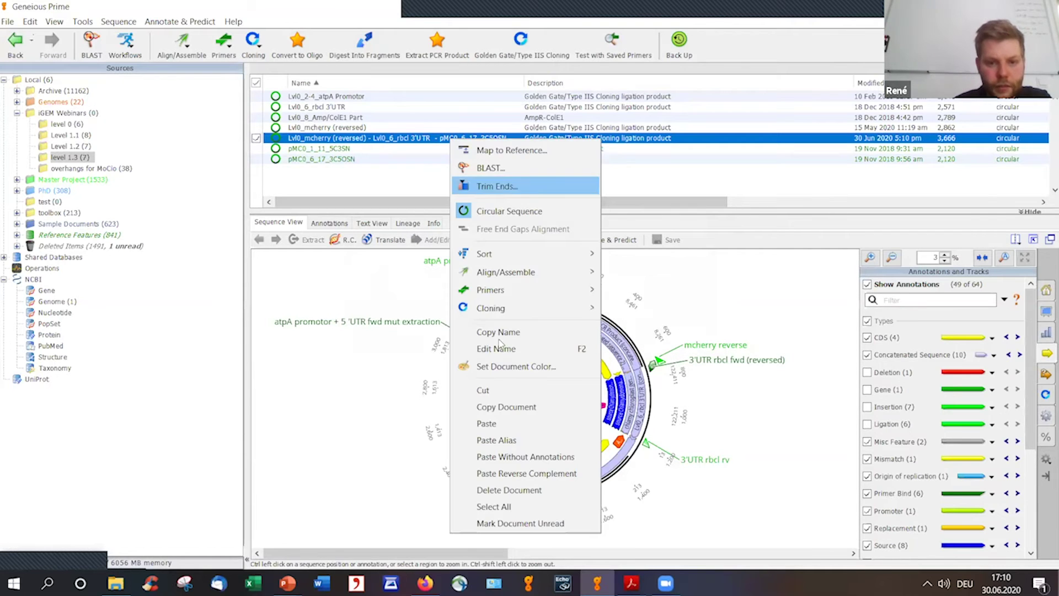
{"action": "left_click", "coordinate": [496, 348]}
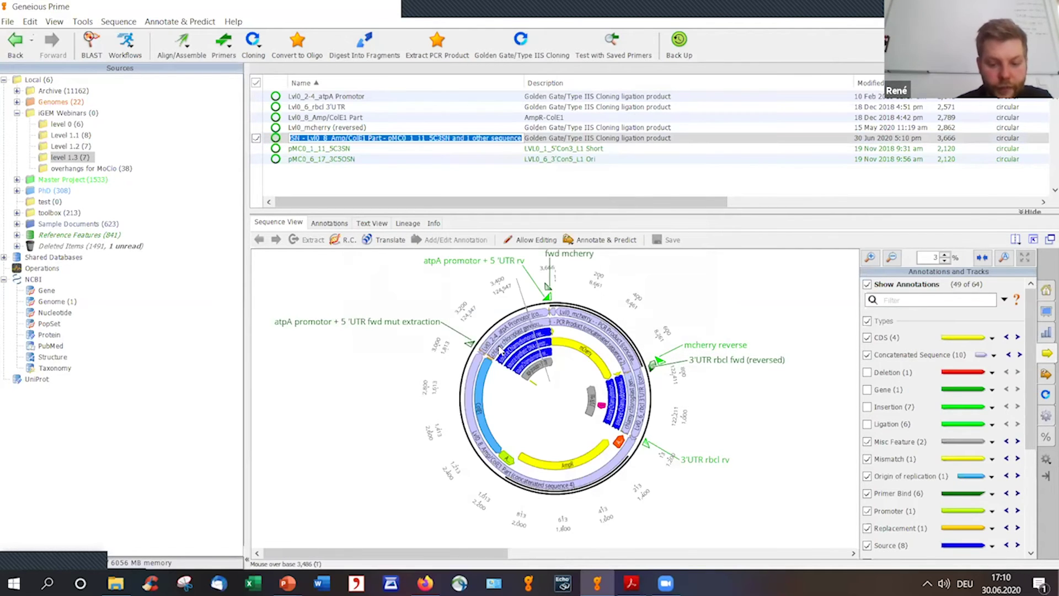
{"action": "key", "text": "BackSpace"}
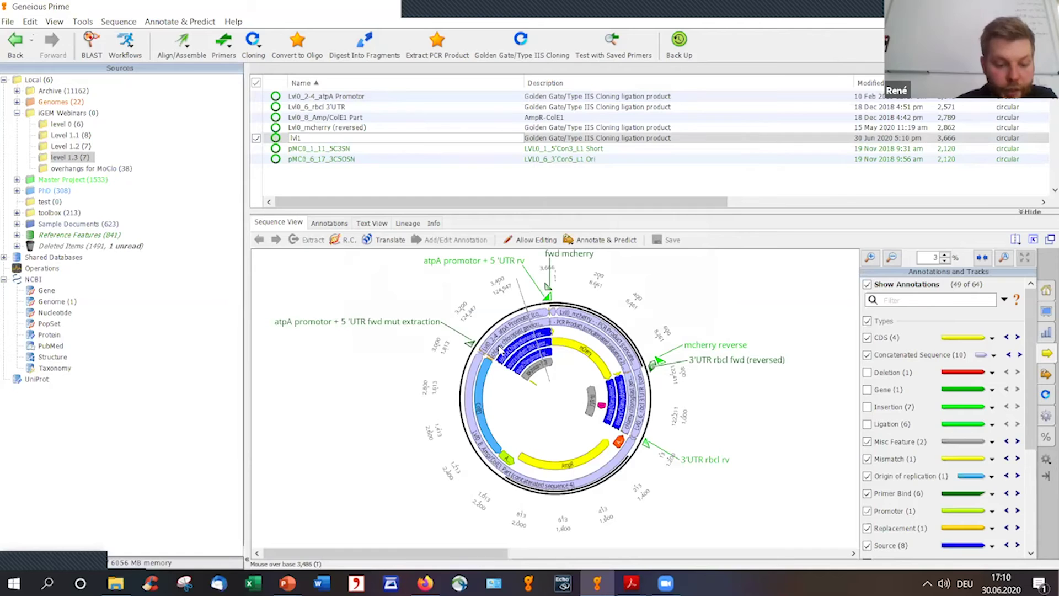
{"action": "key", "text": "Return"}
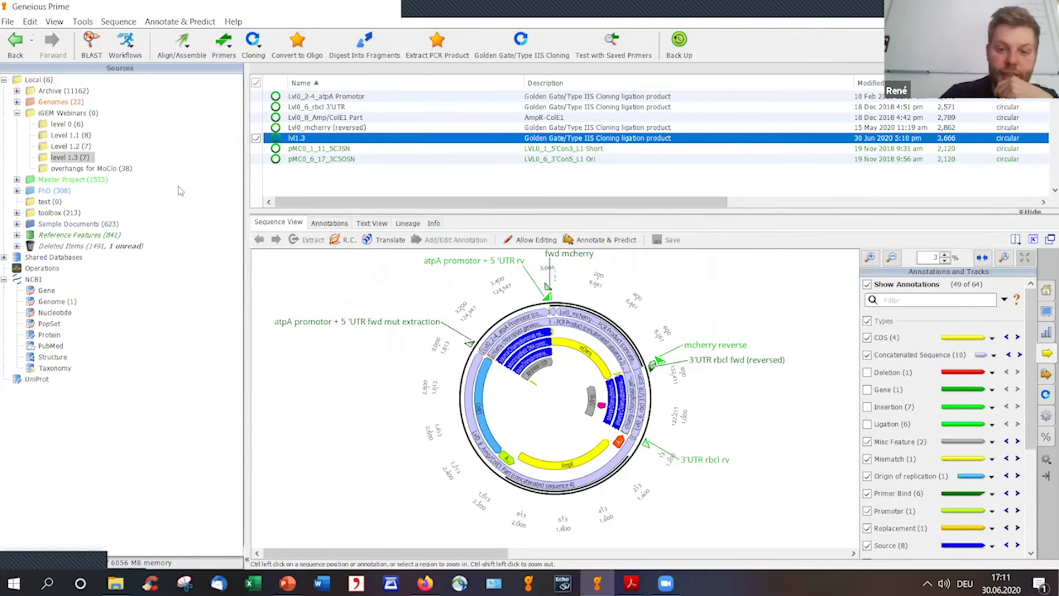
Examine the connector parts pMC0_1_11_5C3SN in level 1.3 and pMC0_1_05_5C1RSN and pMC0_6_02_3C1SN in Level 1.1, plus the Level 1.2 parts.
{"action": "left_click", "coordinate": [388, 172]}
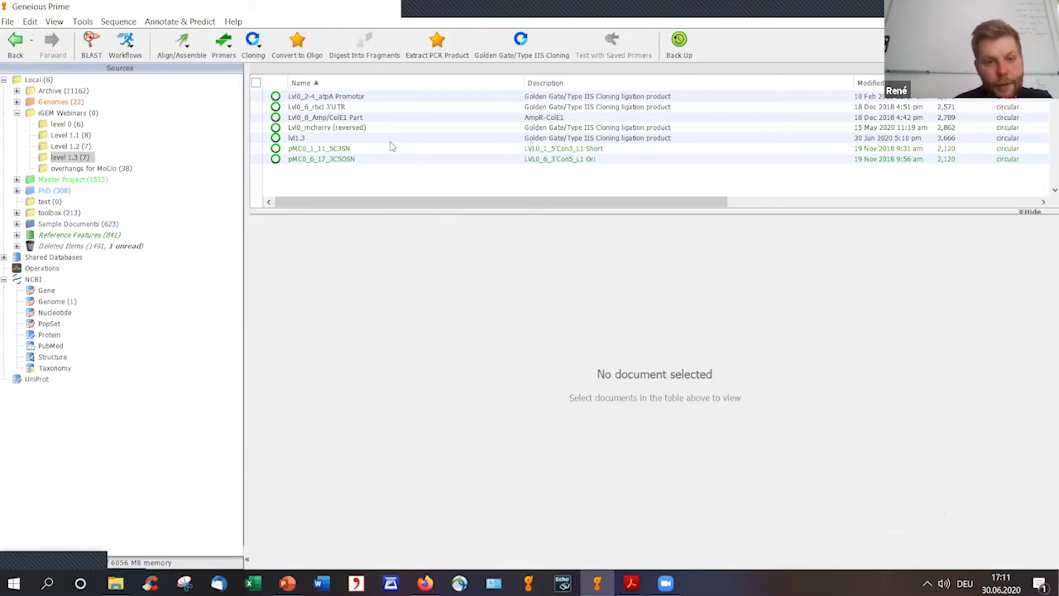
{"action": "left_click", "coordinate": [390, 148]}
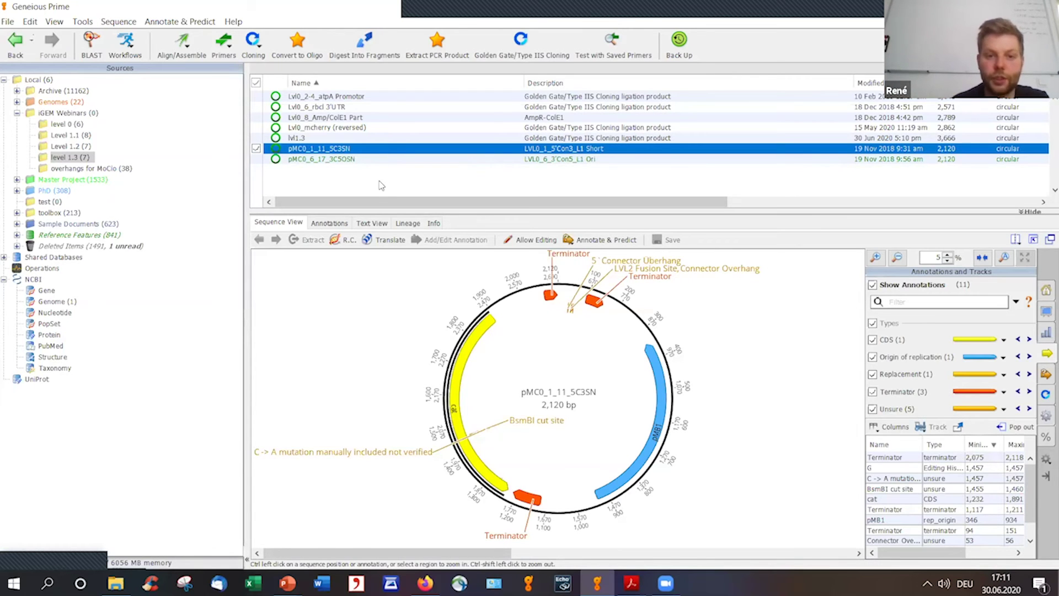
{"action": "left_click", "coordinate": [87, 135]}
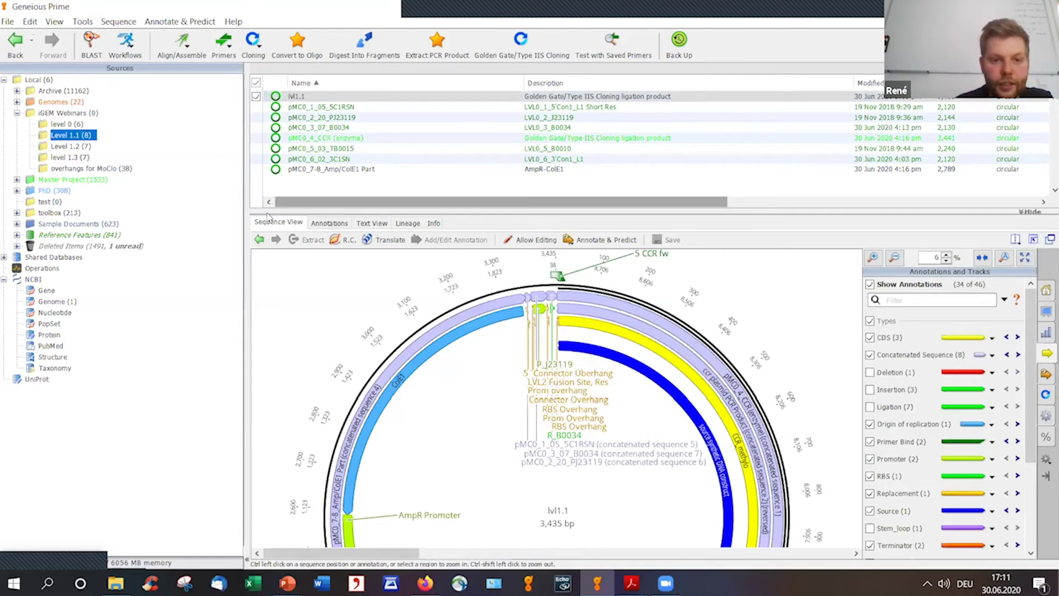
{"action": "left_click", "coordinate": [338, 117]}
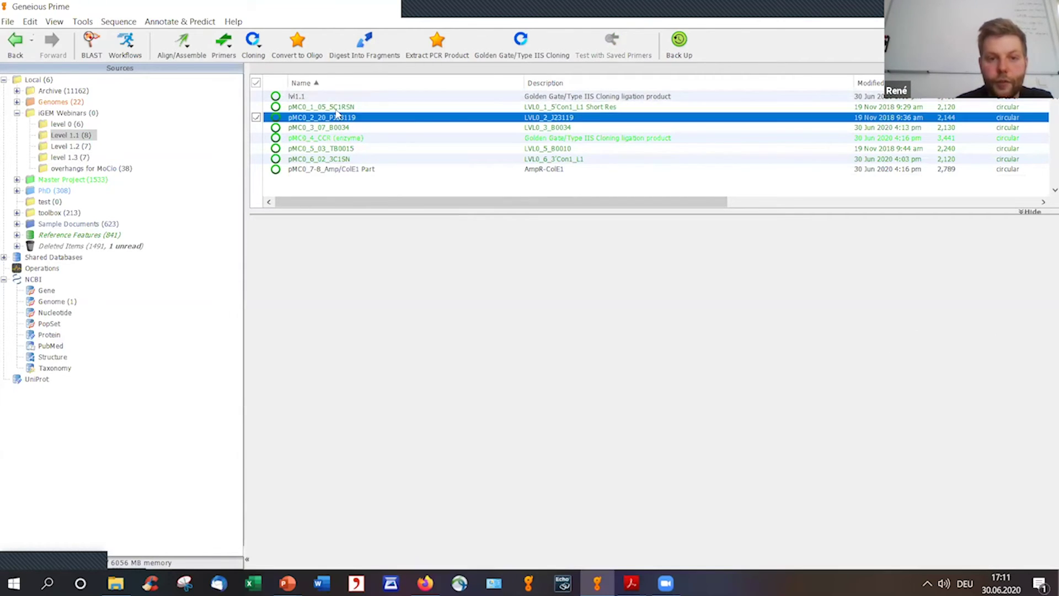
{"action": "left_click", "coordinate": [330, 108]}
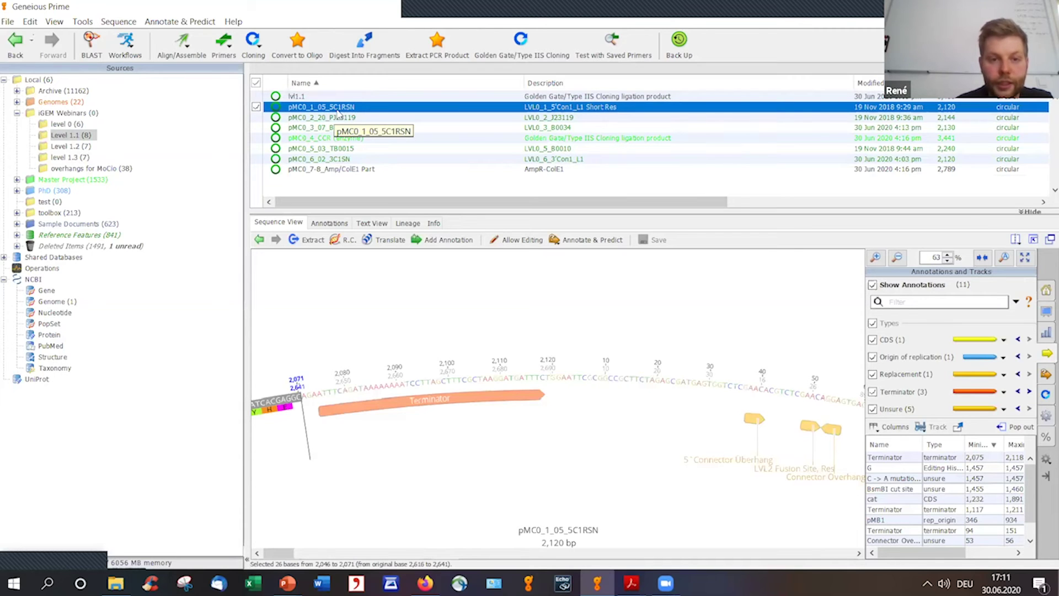
{"action": "left_click", "coordinate": [333, 161]}
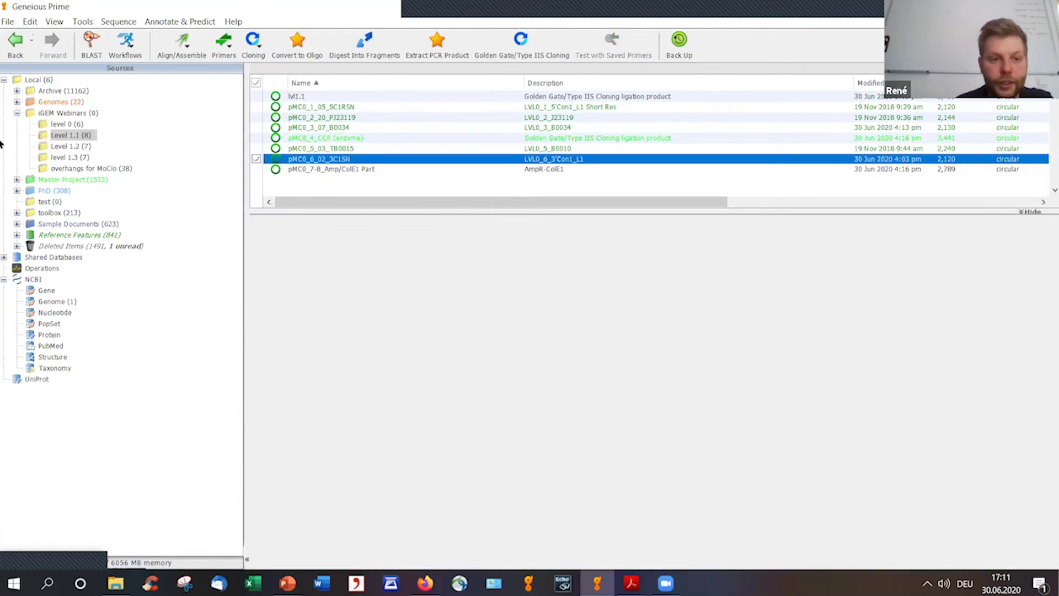
{"action": "left_click", "coordinate": [50, 146]}
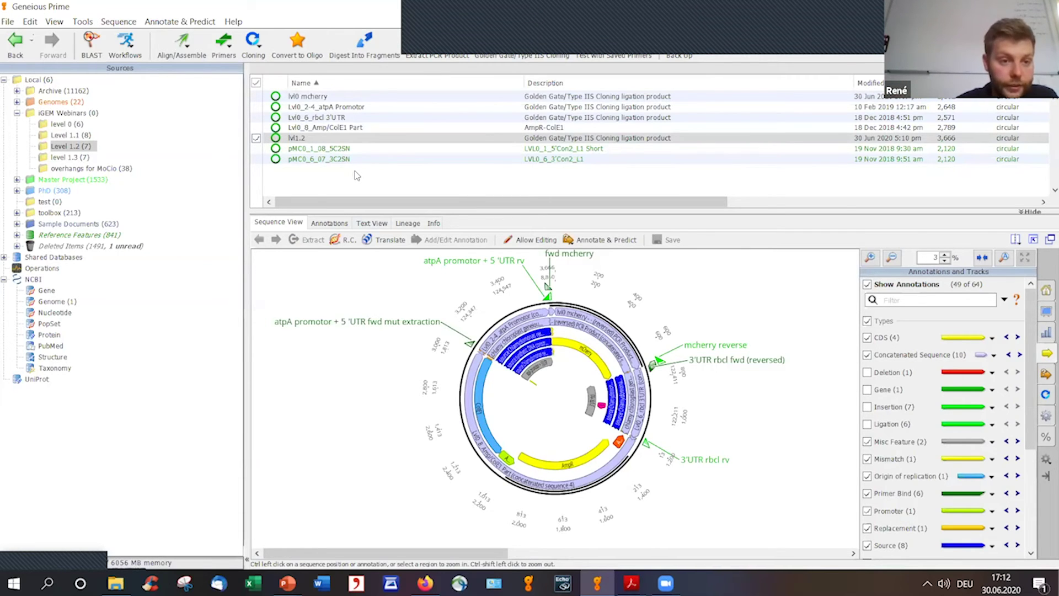
Create a new folder named lvl2 inside the iGEM Webinars folder.
{"action": "right_click", "coordinate": [72, 114]}
{"action": "left_click", "coordinate": [118, 123]}
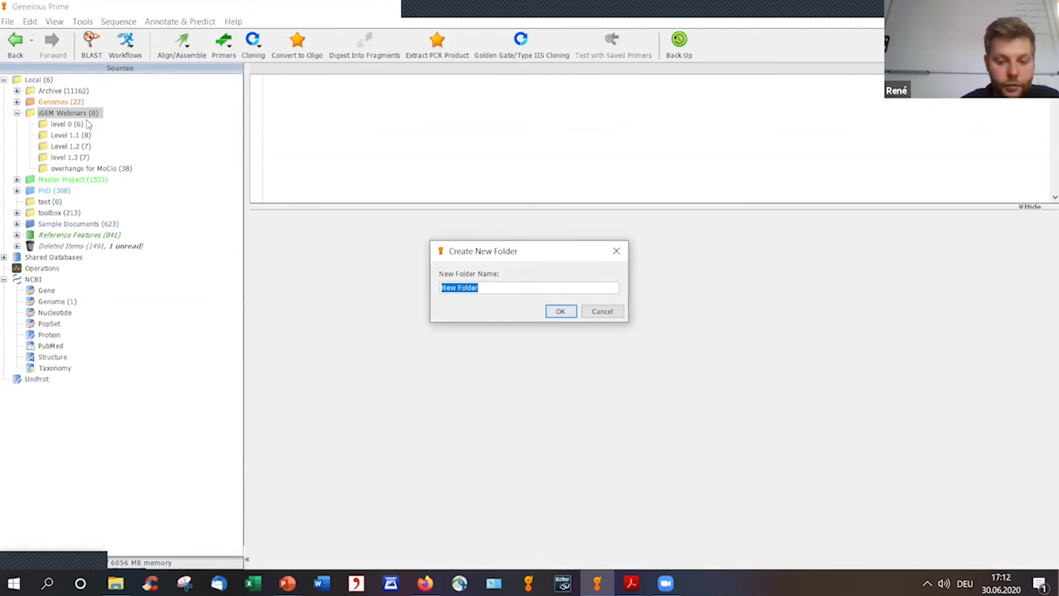
{"action": "key", "text": "BackSpace"}
{"action": "type", "text": "lvl"}
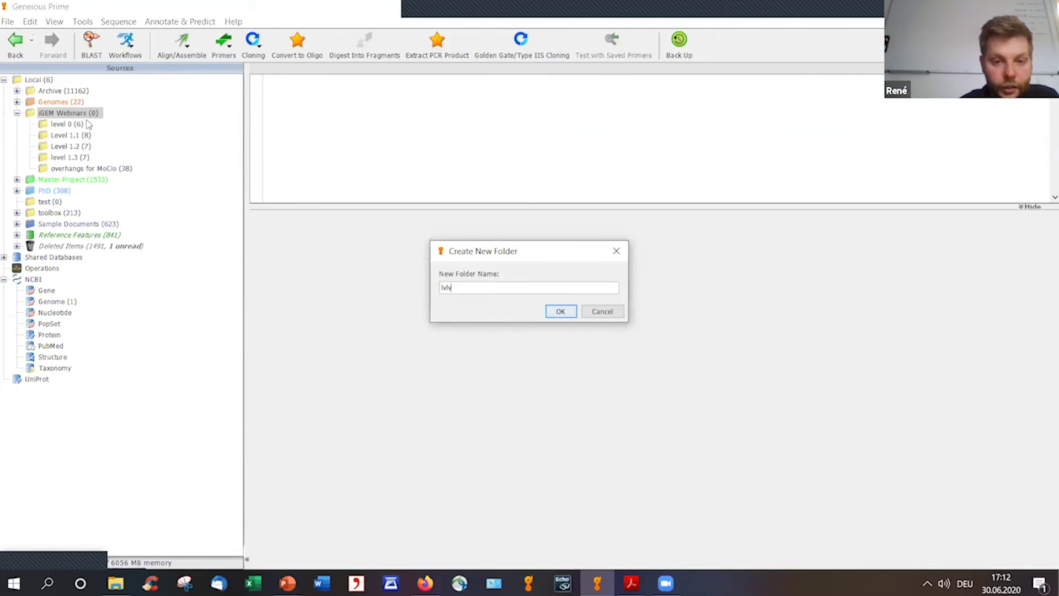
{"action": "type", "text": "2"}
{"action": "key", "text": "Return"}
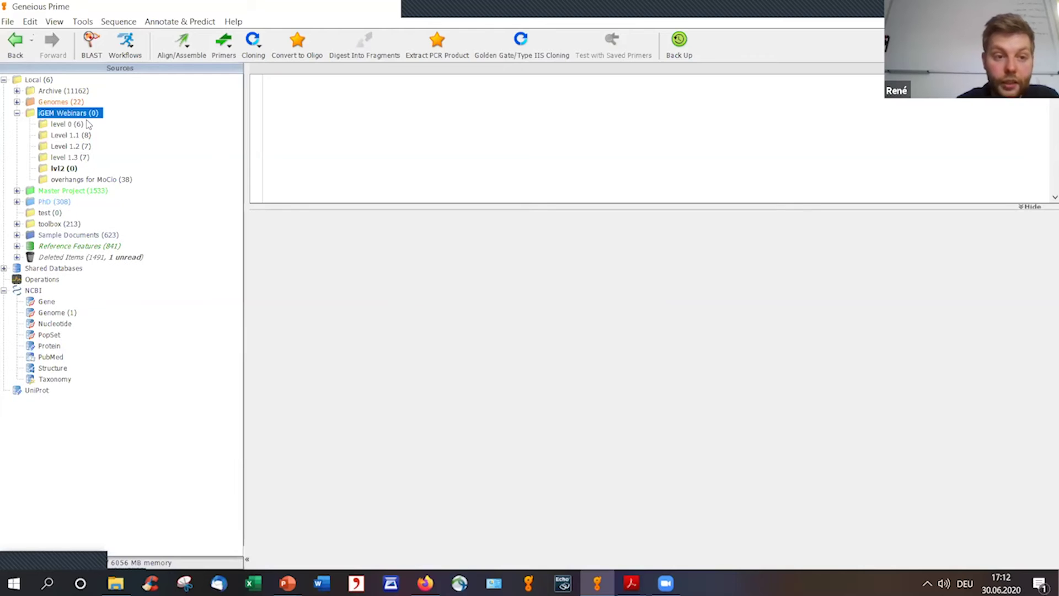
Copy the ligation products lvl1.1, lvl1.2 and lvl1.3 from their respective level 1 folders into the lvl2 folder.
{"action": "left_click", "coordinate": [95, 136]}
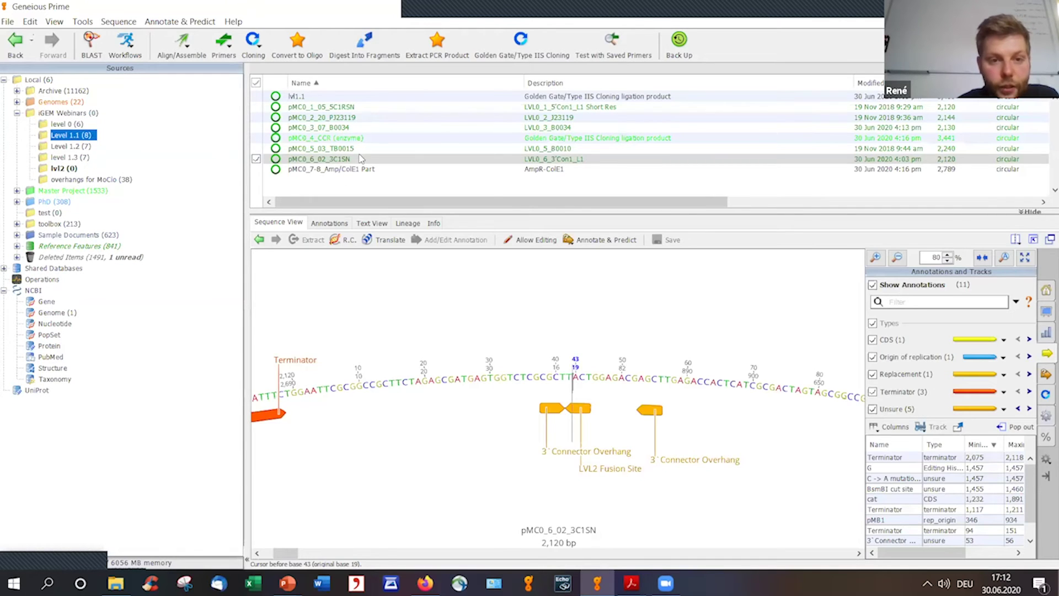
{"action": "left_click", "coordinate": [332, 96]}
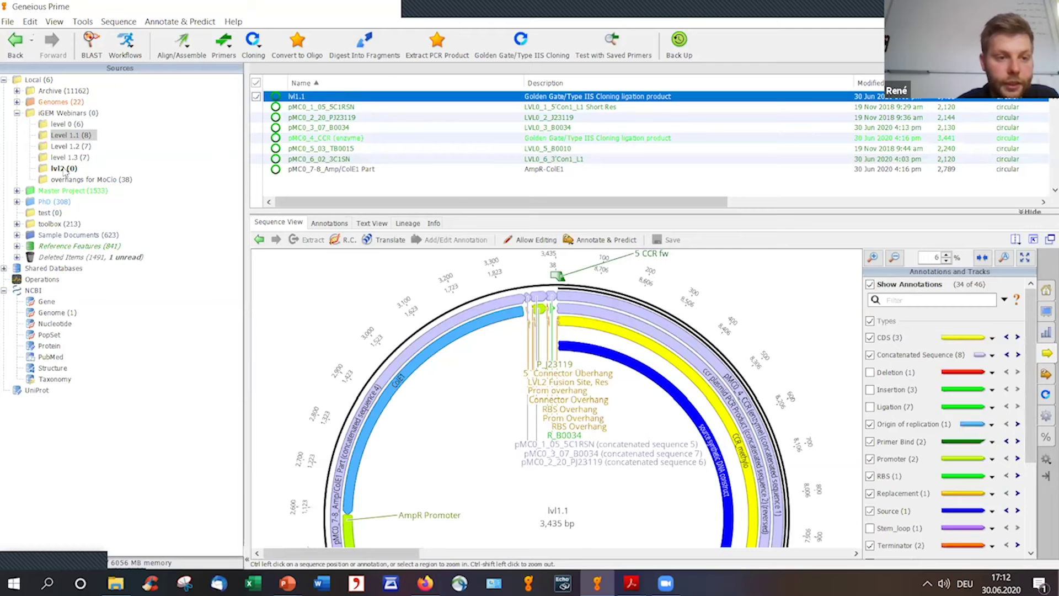
{"action": "left_click", "coordinate": [64, 168]}
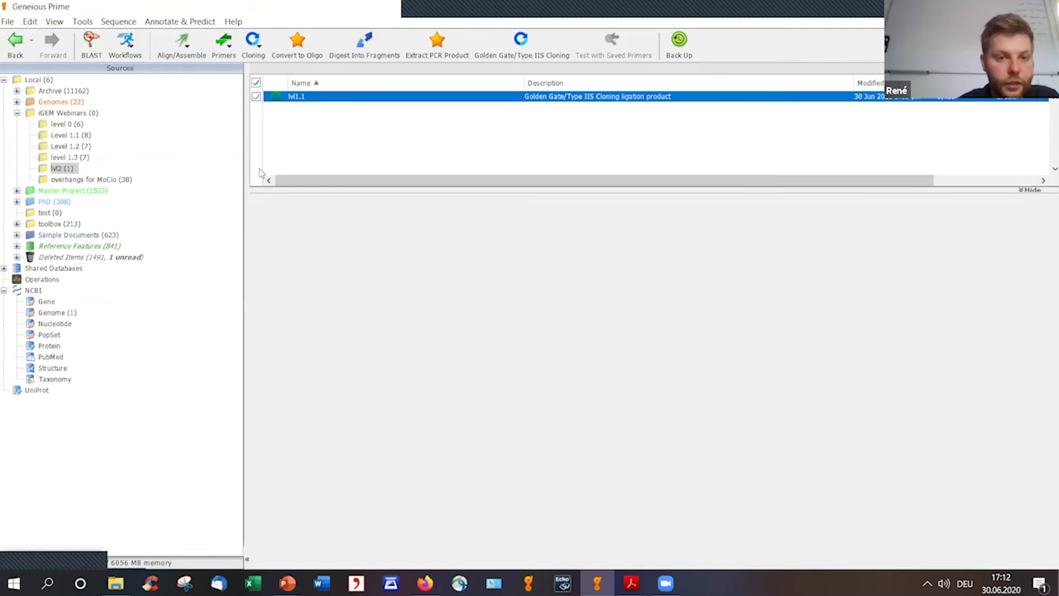
{"action": "left_click", "coordinate": [72, 147]}
{"action": "left_click", "coordinate": [307, 137]}
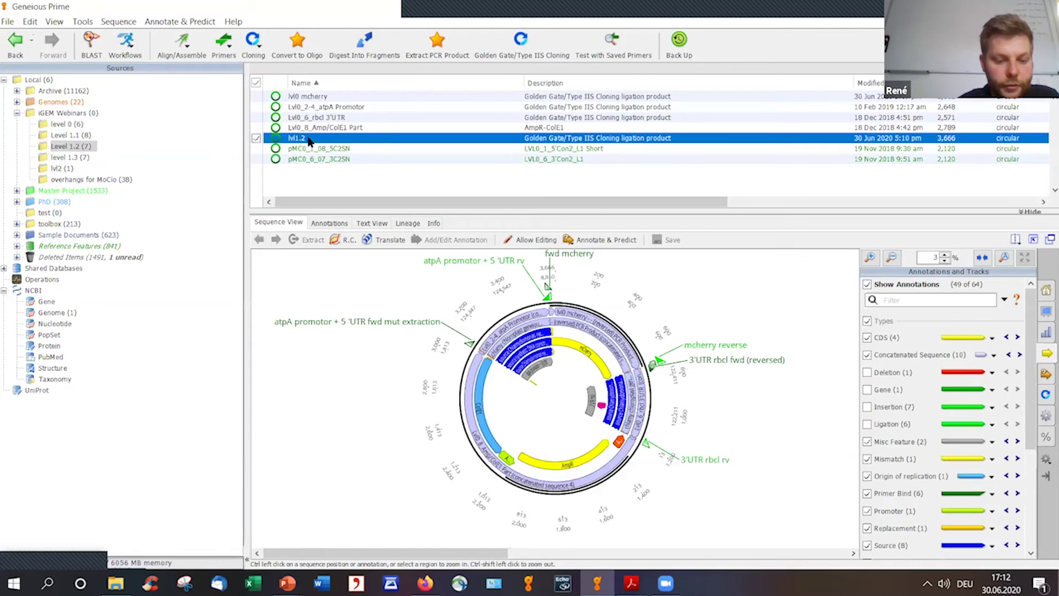
{"action": "left_click", "coordinate": [63, 158]}
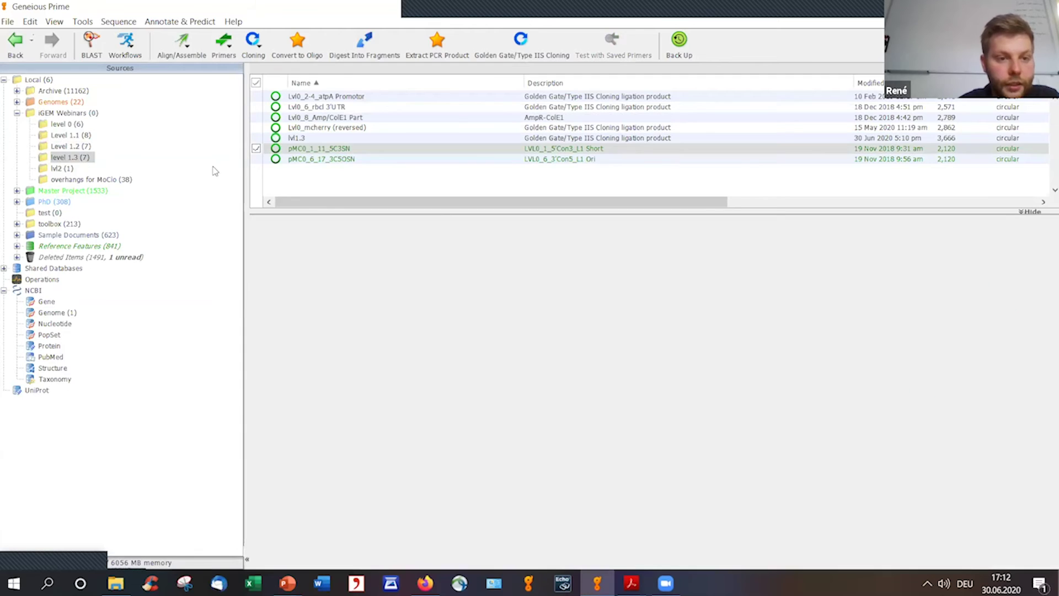
{"action": "left_click", "coordinate": [62, 169]}
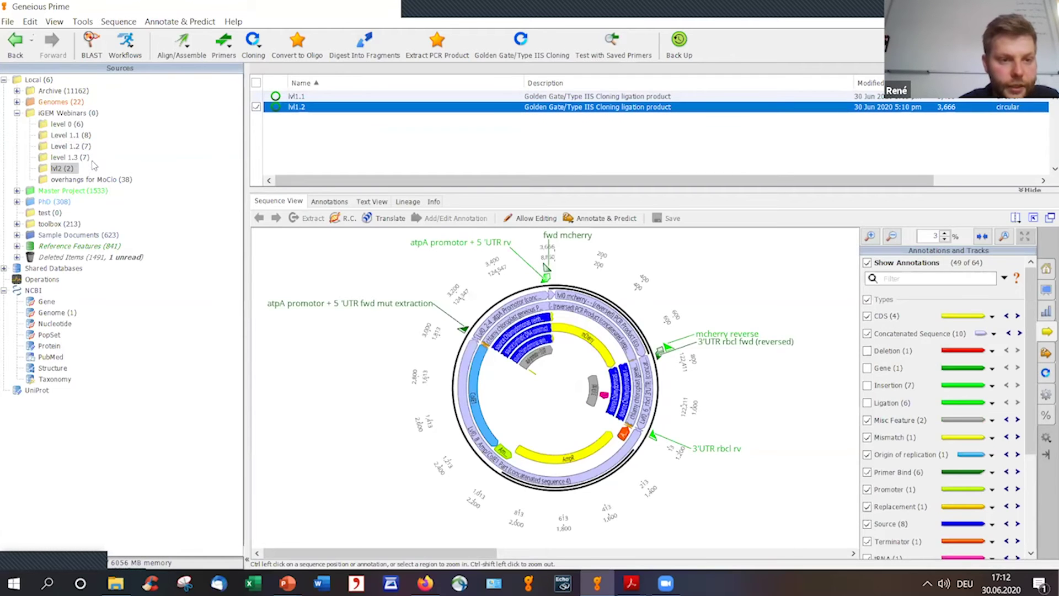
{"action": "left_click", "coordinate": [82, 158]}
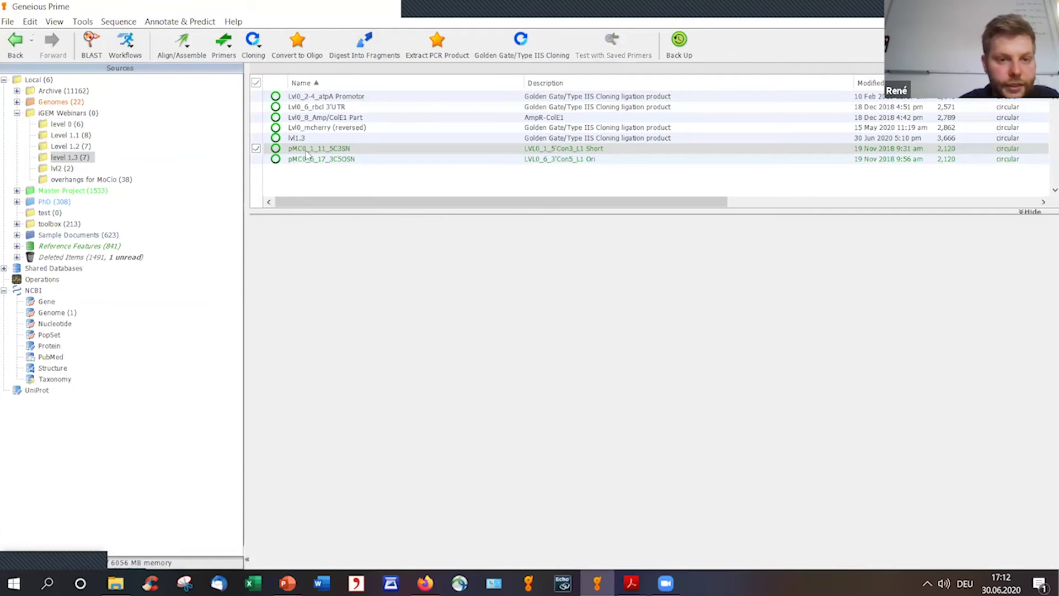
{"action": "left_click", "coordinate": [315, 137]}
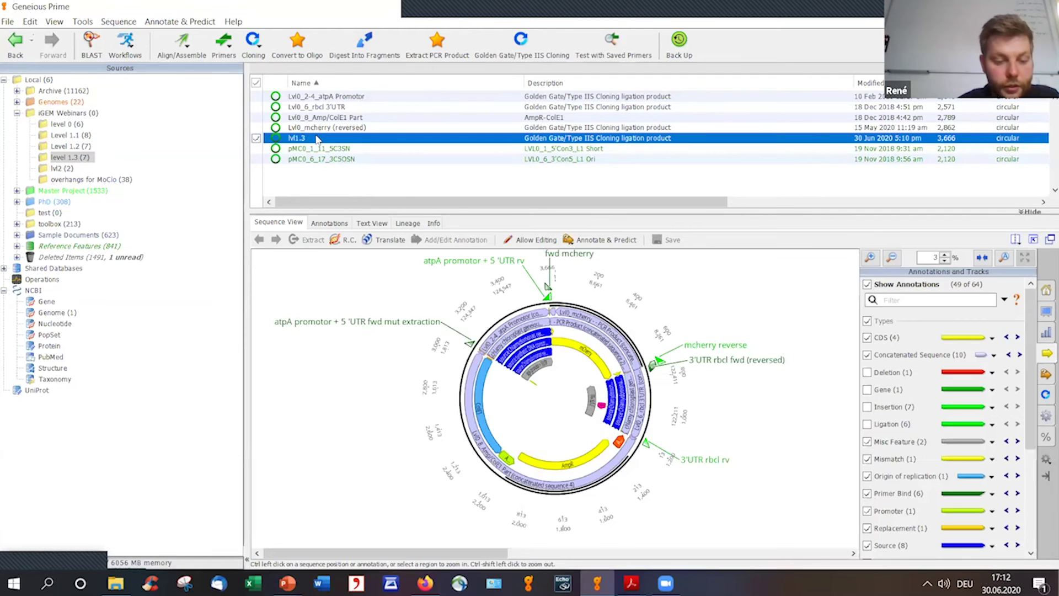
{"action": "left_click", "coordinate": [51, 167]}
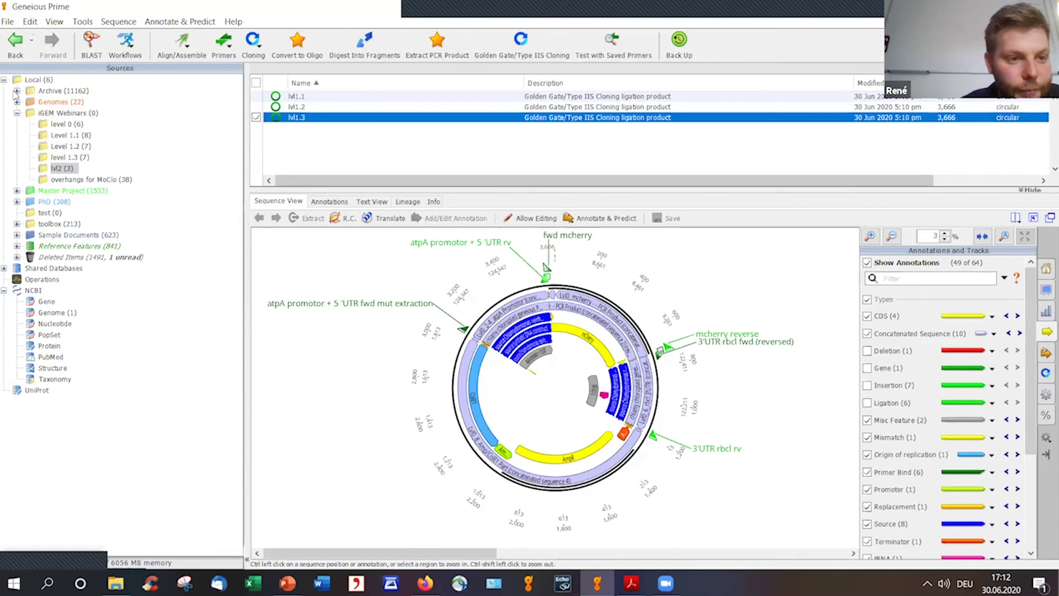
Copy Kan-ColE1 Lvl2 from the new level2 folder of the archived Geneious seminar's Goldengate toolbox into the lvl2 folder.
{"action": "left_click", "coordinate": [17, 91]}
{"action": "left_click", "coordinate": [53, 114]}
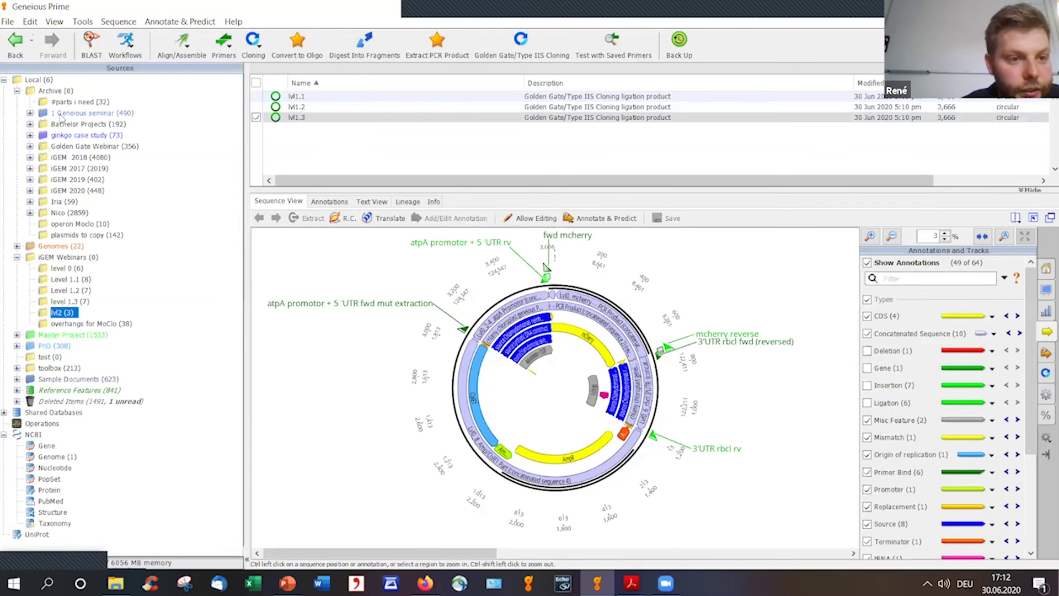
{"action": "left_click", "coordinate": [30, 113]}
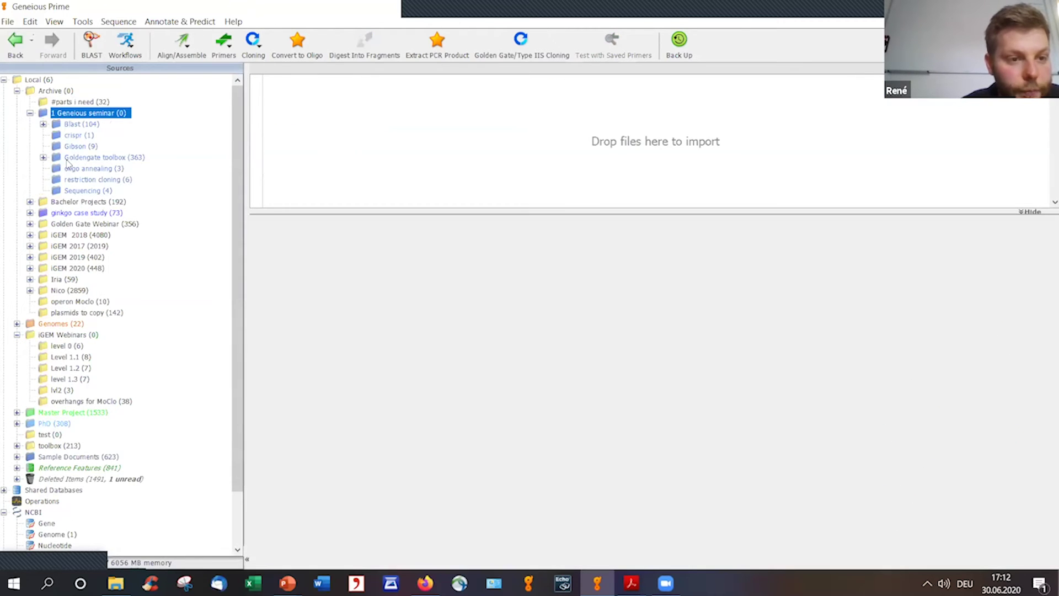
{"action": "left_click", "coordinate": [43, 157]}
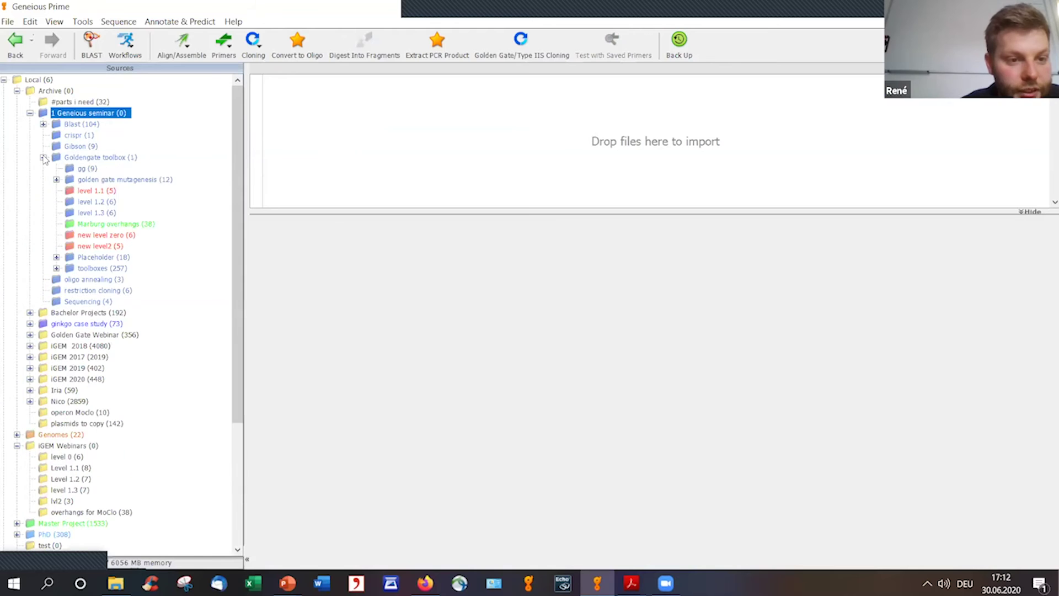
{"action": "left_click", "coordinate": [113, 243]}
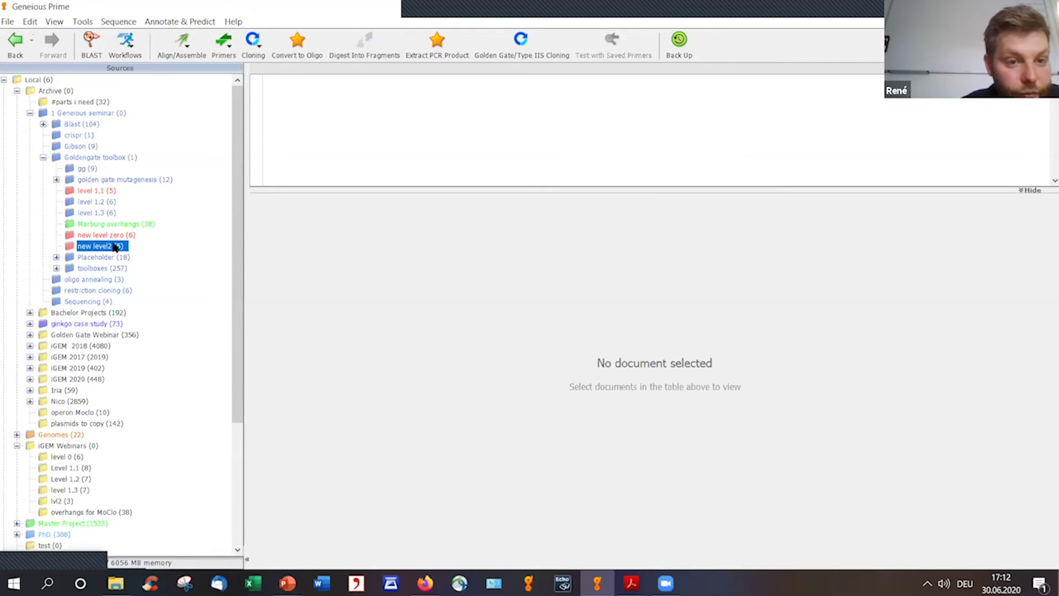
{"action": "left_click", "coordinate": [351, 97]}
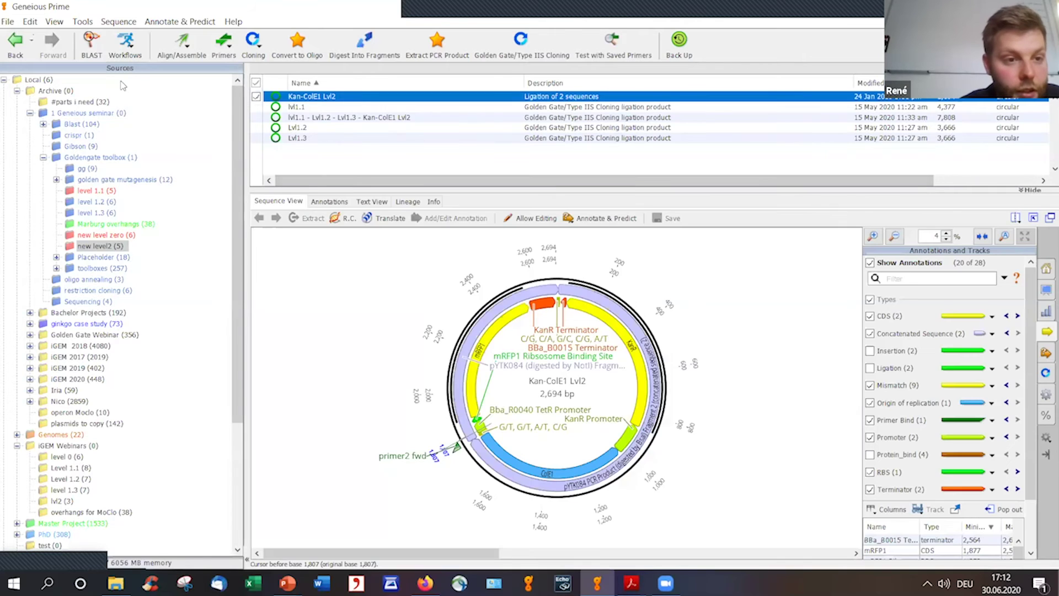
{"action": "left_click", "coordinate": [30, 114]}
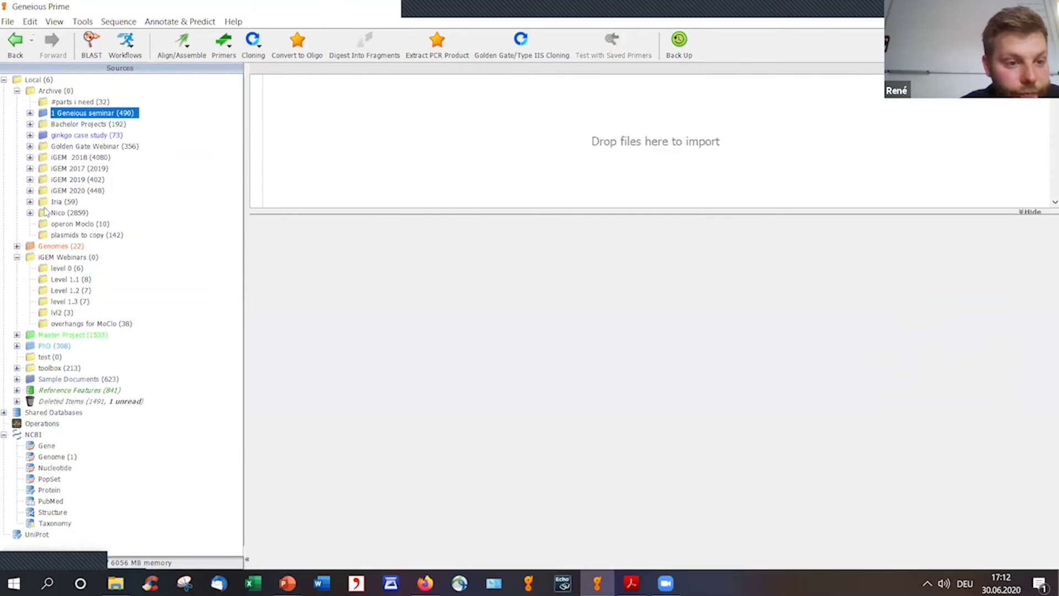
{"action": "left_click", "coordinate": [64, 313]}
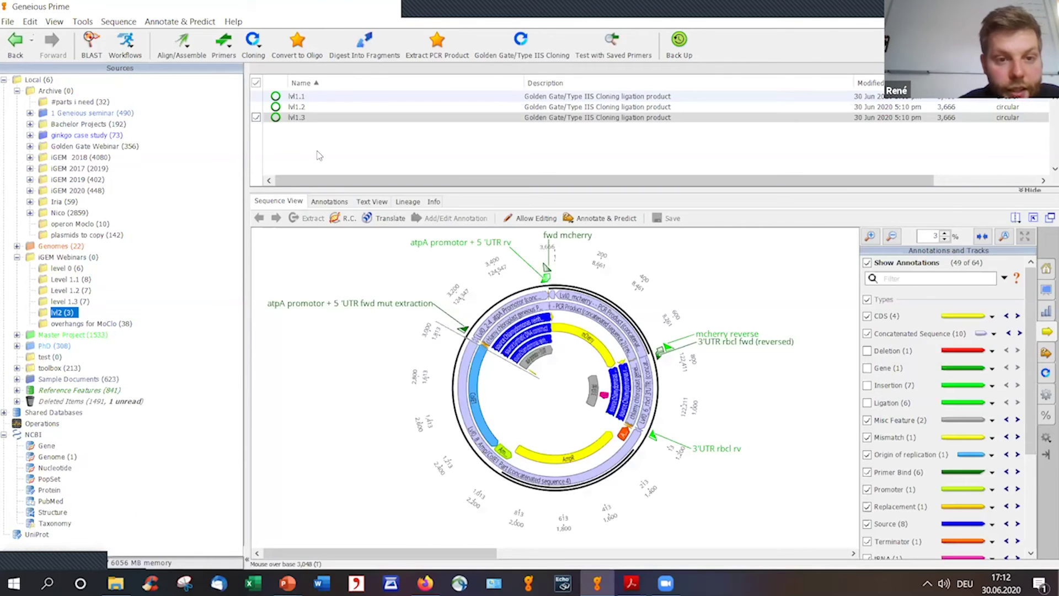
{"action": "key", "text": "ctrl+v"}
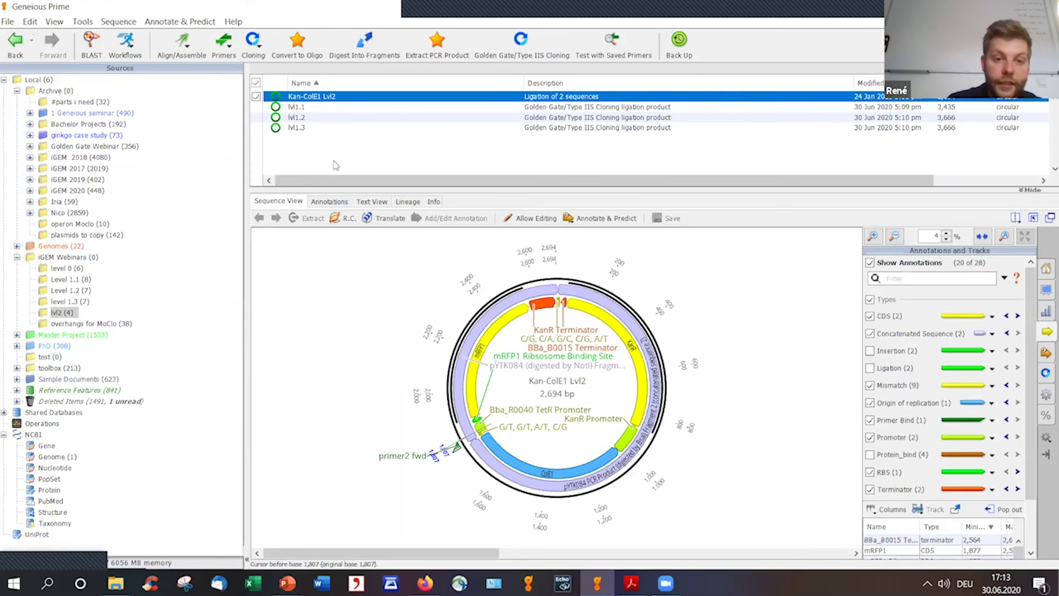
Assemble Kan-ColE1 Lvl2, lvl1.1, lvl1.2 and lvl1.3 by Golden Gate/Type IIS Cloning with BsmBI, using the auto-arranged fragment order.
{"action": "key", "text": "ctrl+a"}
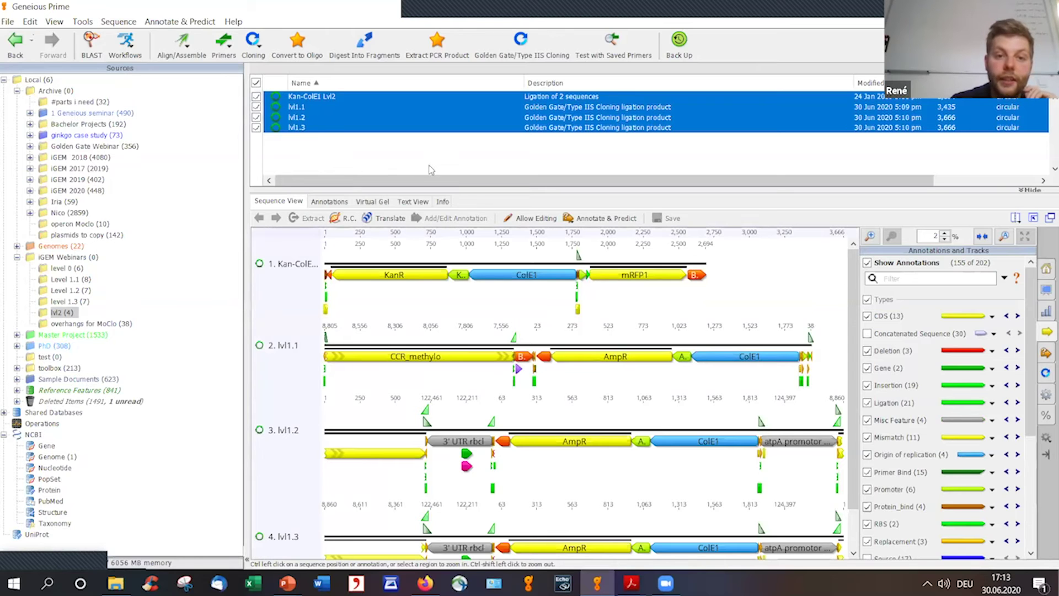
{"action": "left_click", "coordinate": [254, 48]}
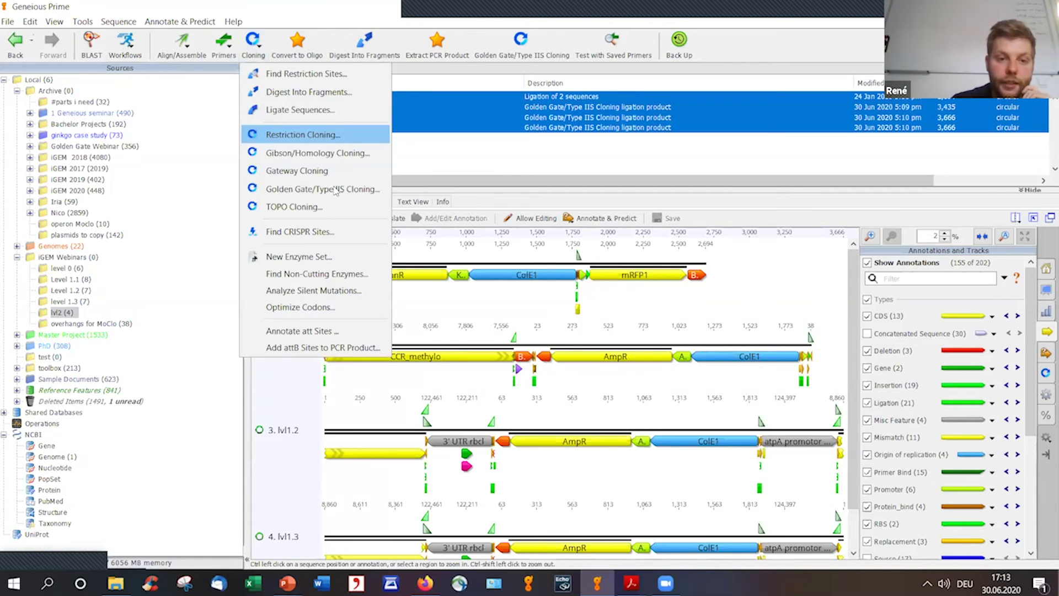
{"action": "left_click", "coordinate": [335, 191]}
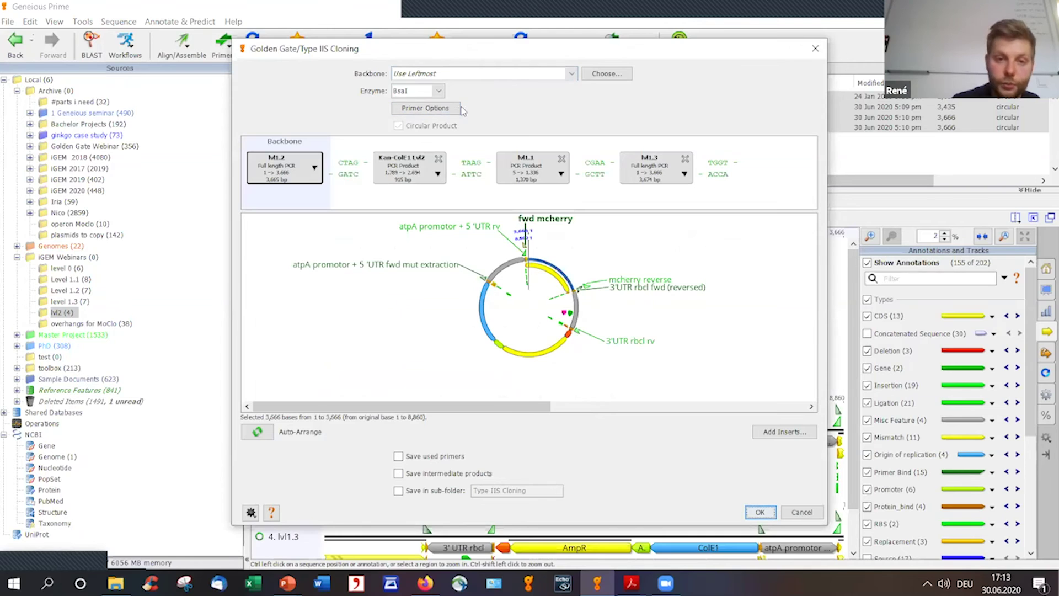
{"action": "left_click", "coordinate": [433, 95]}
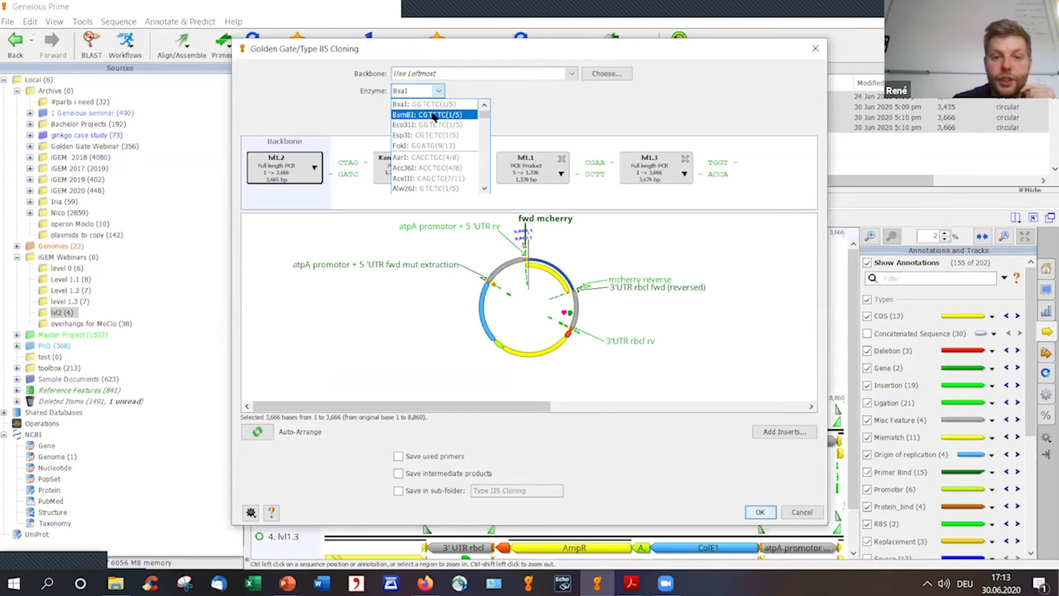
{"action": "left_click", "coordinate": [434, 114]}
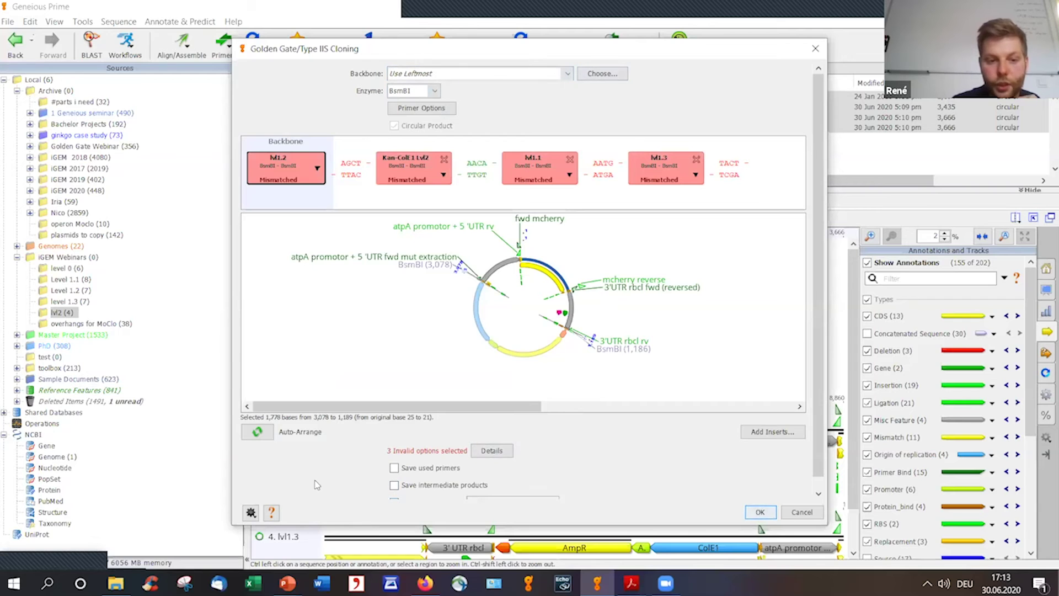
{"action": "left_click", "coordinate": [269, 435]}
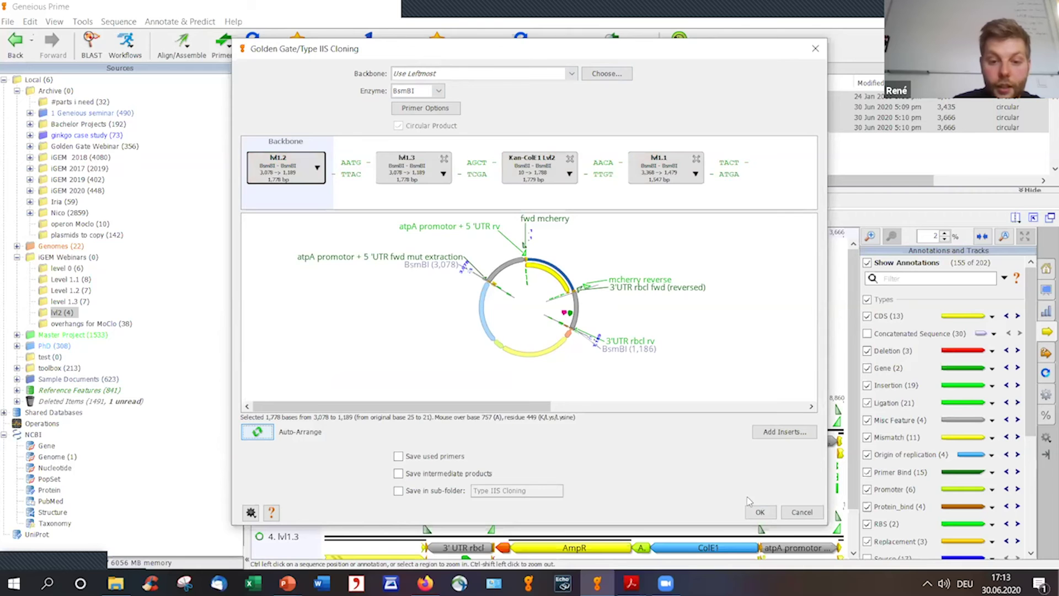
{"action": "left_click", "coordinate": [755, 514]}
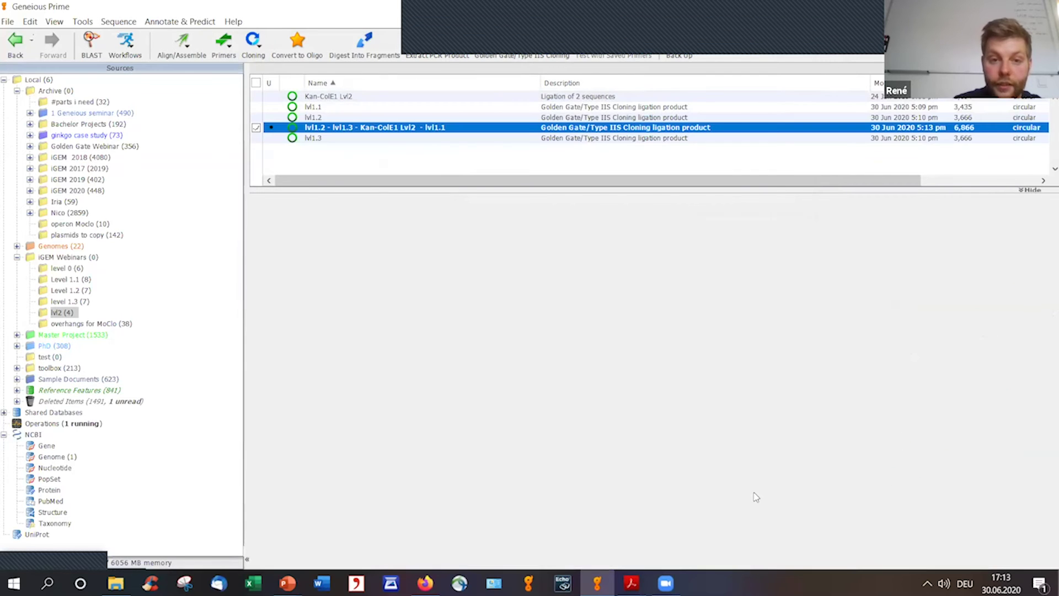
Examine the assembled level 2 plasmid map, highlighting the region from CCR_methylo through both mCherry genes.
{"action": "left_click", "coordinate": [697, 330]}
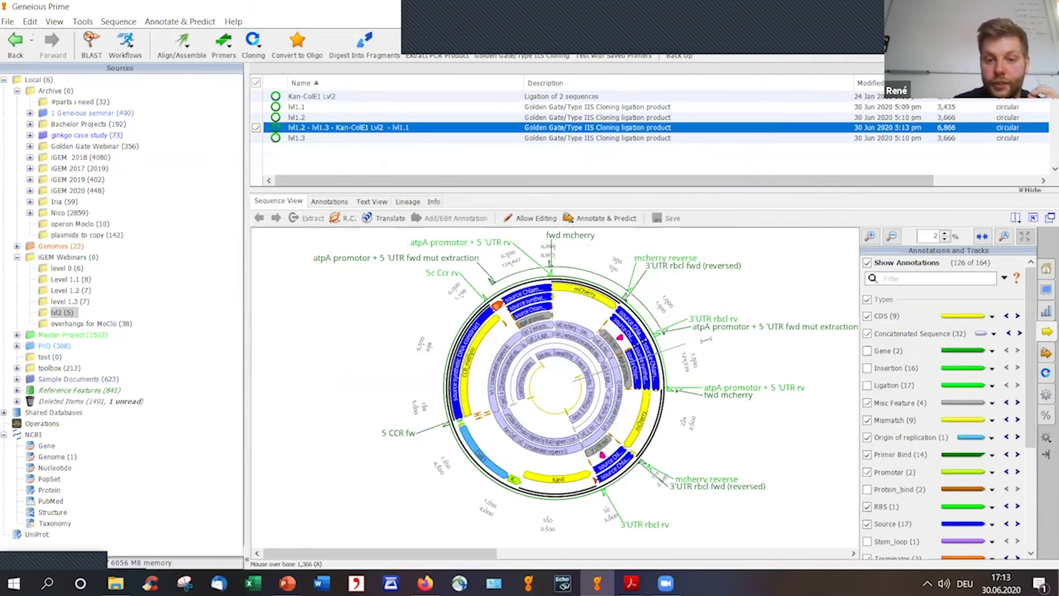
{"action": "left_click_drag", "start_coordinate": [418, 409], "coordinate": [704, 441]}
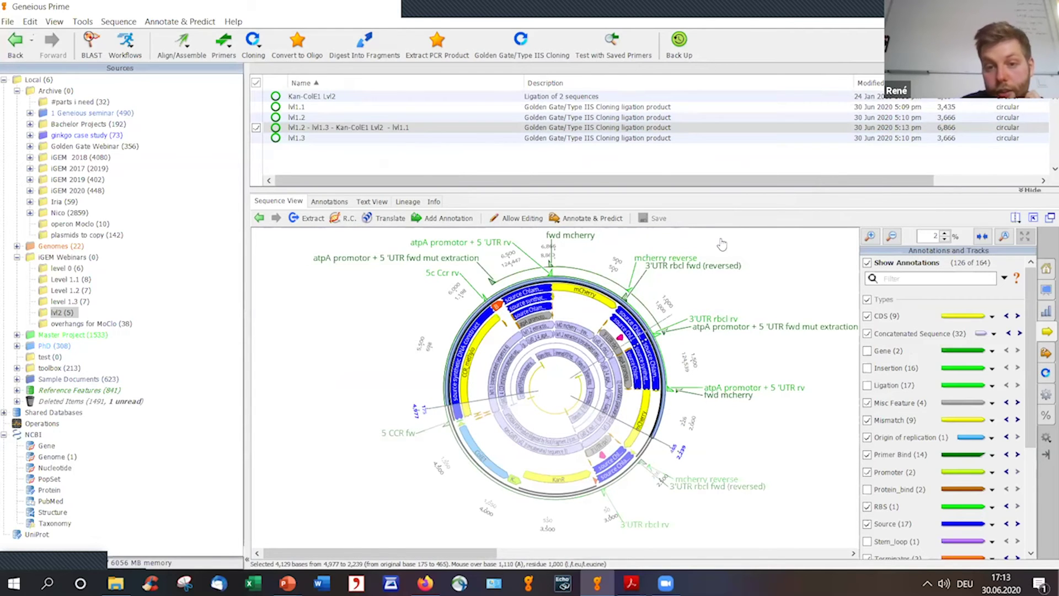
{"action": "left_click", "coordinate": [669, 161]}
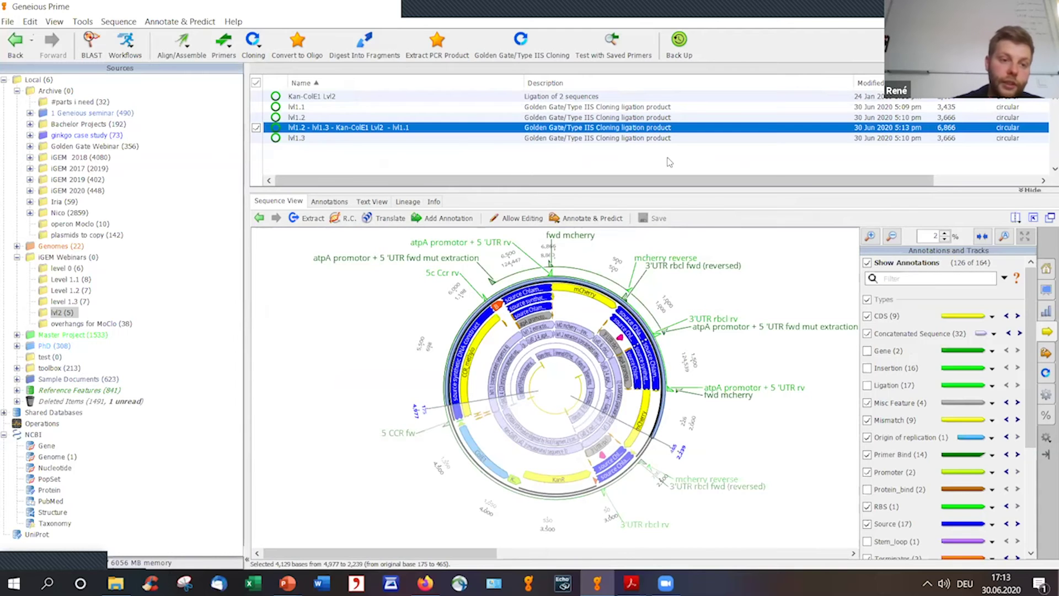
Collapse the Archive folder and review Universal acceptor vector GFP in level 0 and the promoter part pMC0_2_20_PJ23119 in Level 1.1.
{"action": "left_click", "coordinate": [17, 91]}
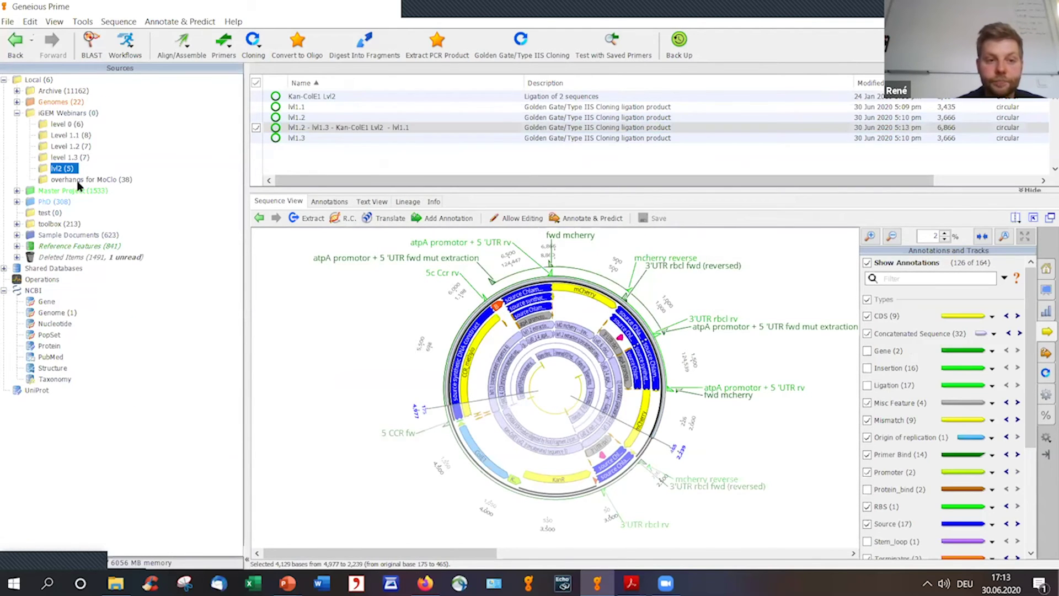
{"action": "left_click", "coordinate": [80, 125]}
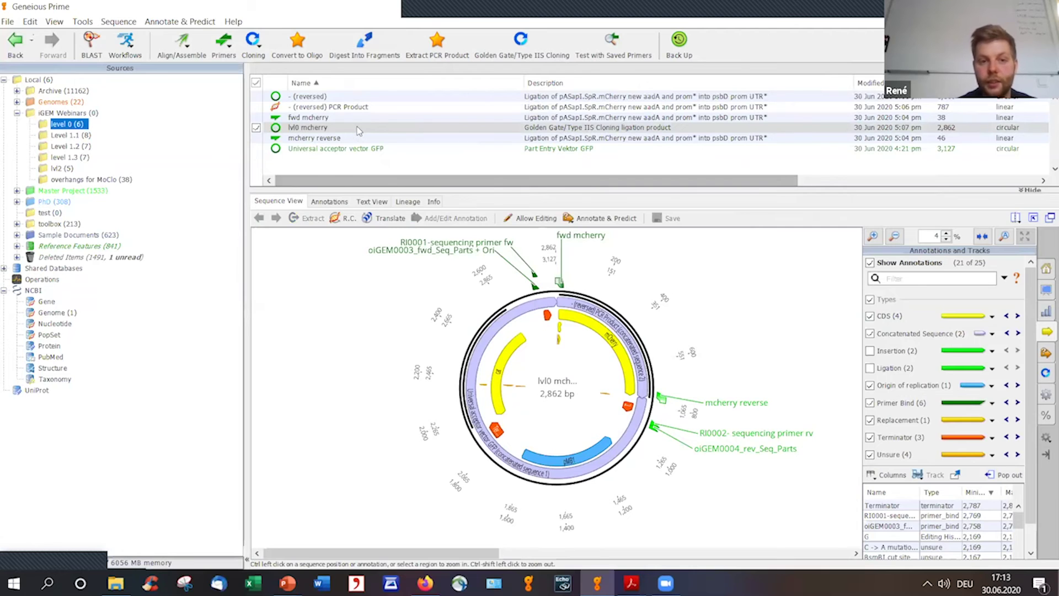
{"action": "left_click", "coordinate": [363, 147]}
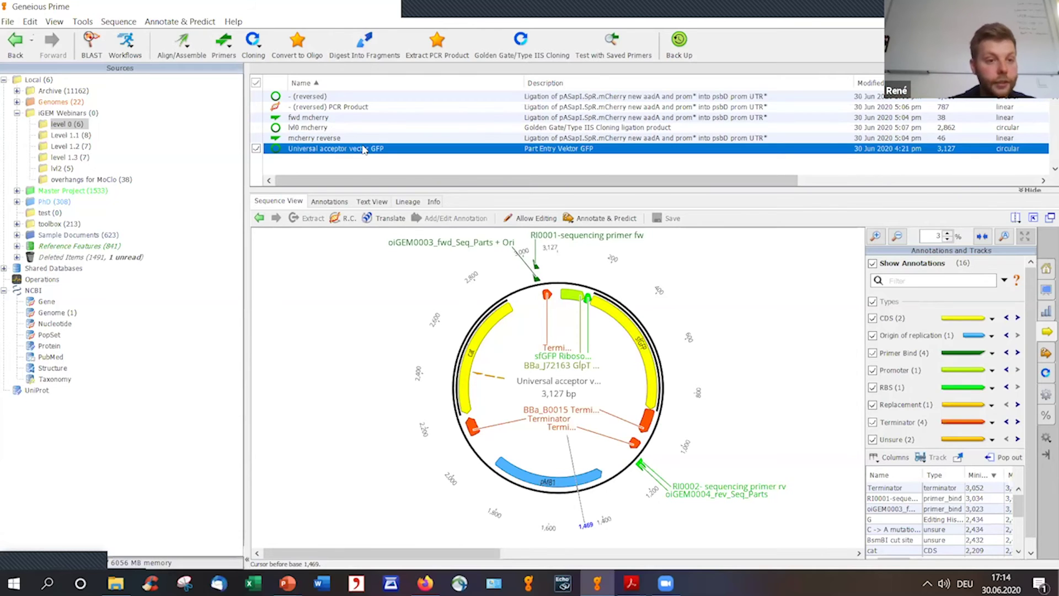
{"action": "left_click", "coordinate": [80, 136]}
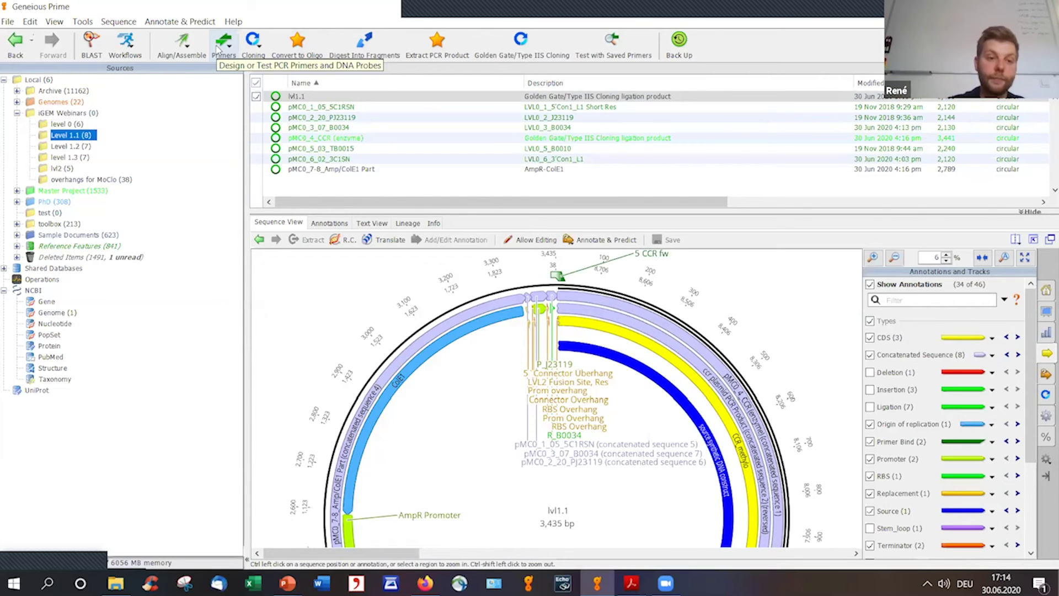
{"action": "left_click", "coordinate": [374, 128]}
{"action": "left_click", "coordinate": [373, 121]}
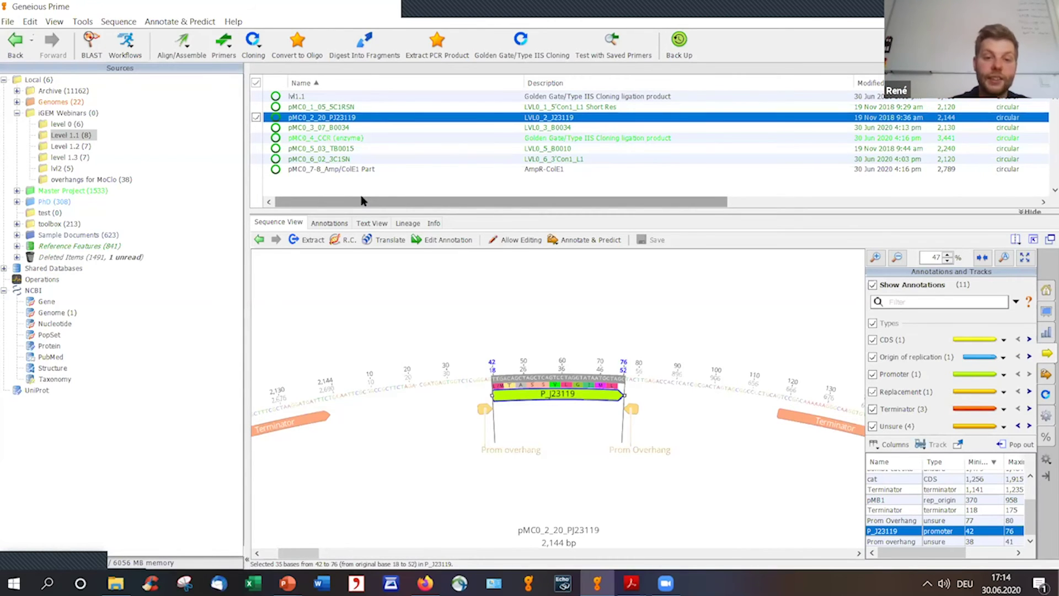
Reopen the level 2 ligation product in the lvl2 folder and highlight its transcription units, including the stretch from CCR_methylo into the first mCherry.
{"action": "left_click", "coordinate": [70, 169]}
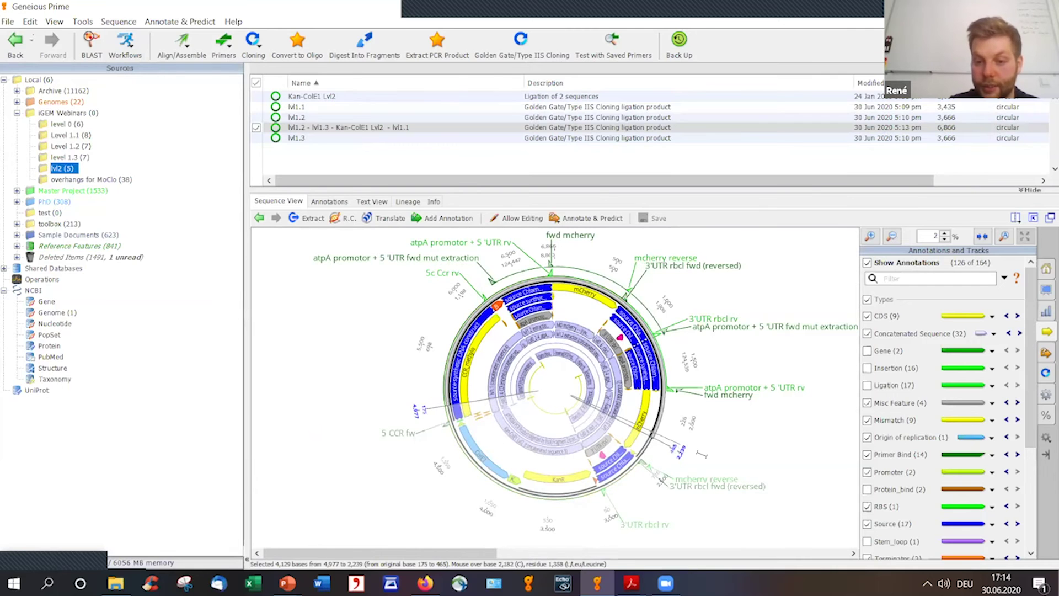
{"action": "left_click_drag", "start_coordinate": [710, 454], "coordinate": [427, 343]}
{"action": "left_click", "coordinate": [427, 343]}
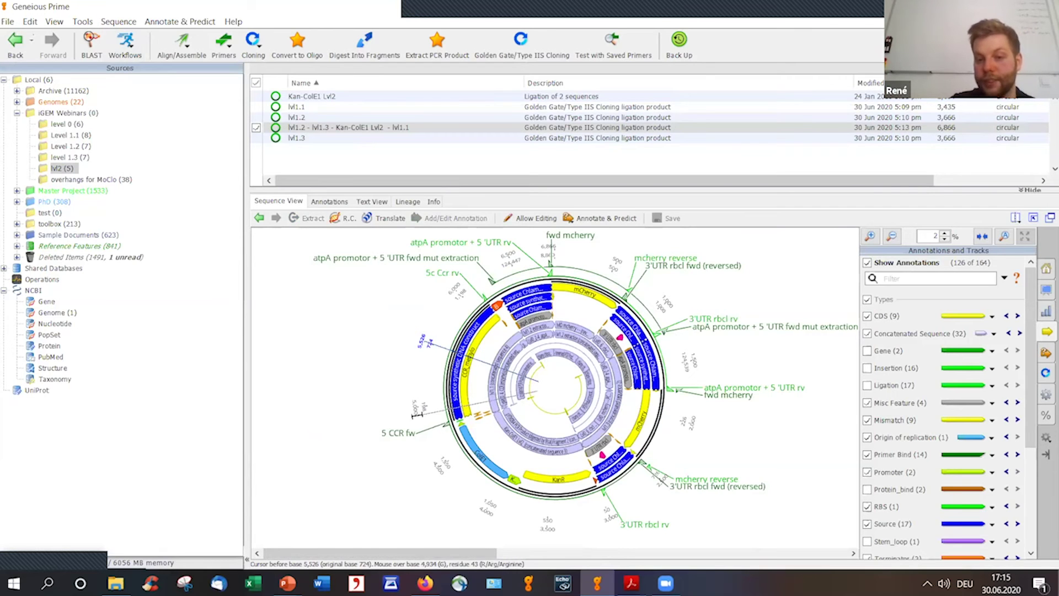
{"action": "left_click_drag", "start_coordinate": [415, 409], "coordinate": [596, 255]}
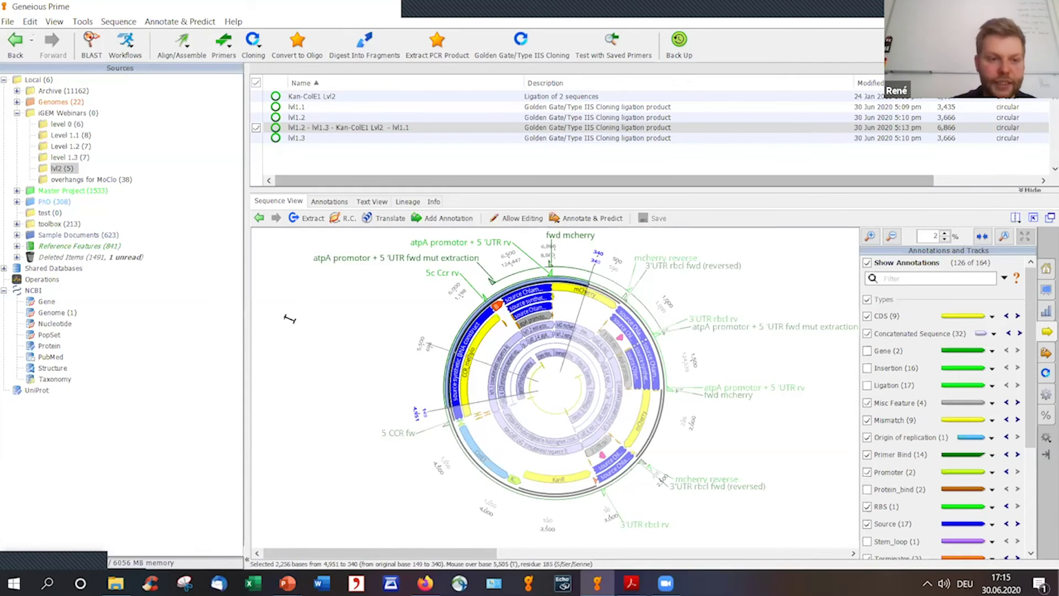
{"action": "left_click", "coordinate": [795, 10]}
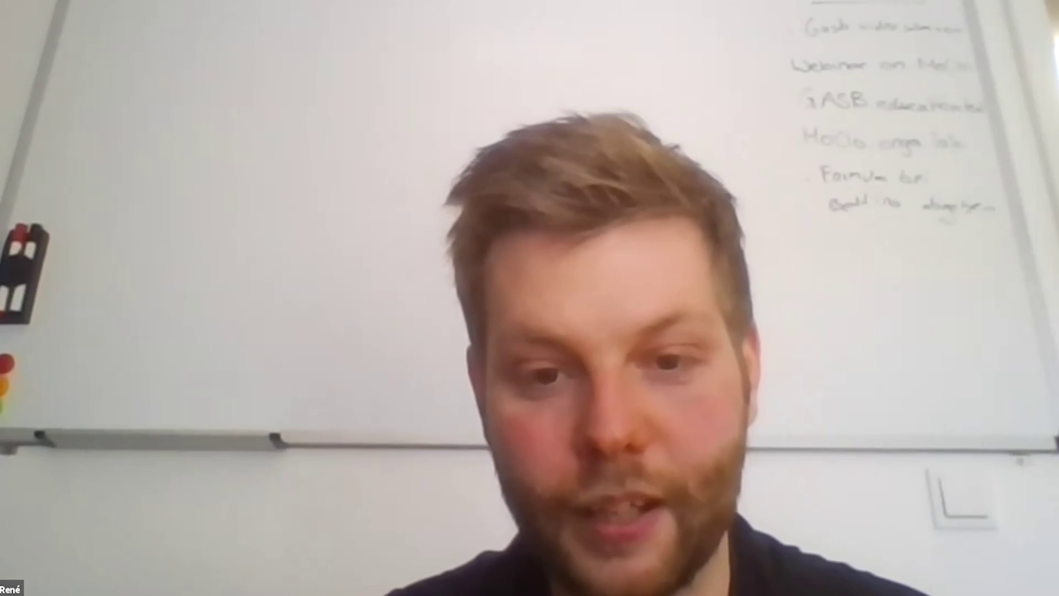